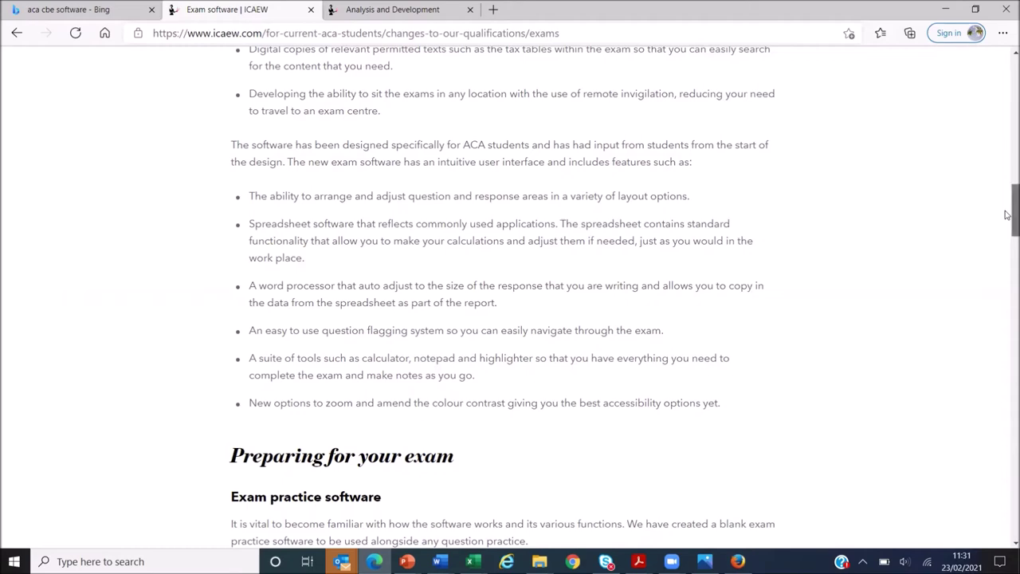
Review the "What's new?" and "Preparing for your exam" sections of the ICAEW exam software page
drag(1006, 213, 1006, 190)
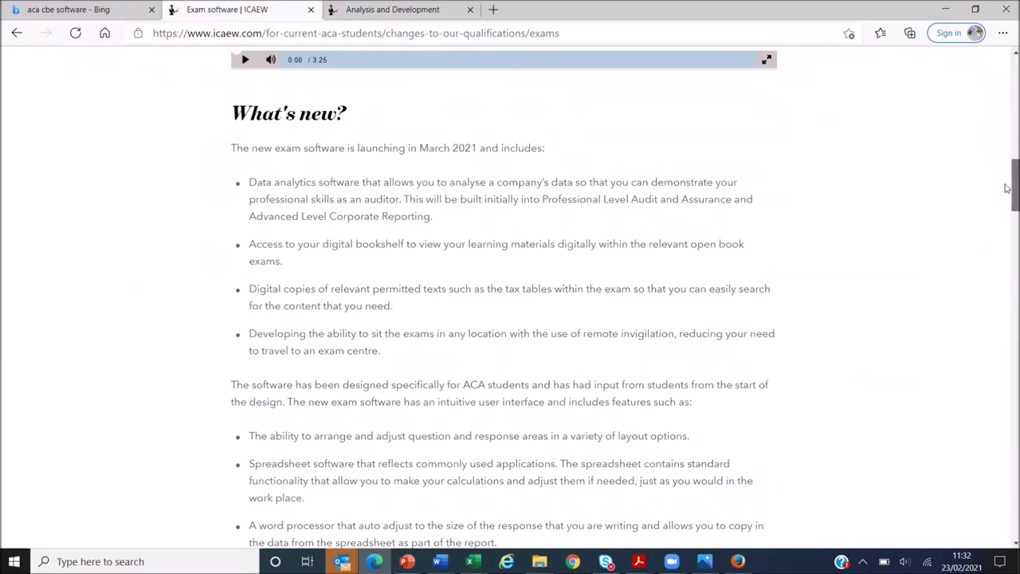
drag(1007, 188, 1006, 249)
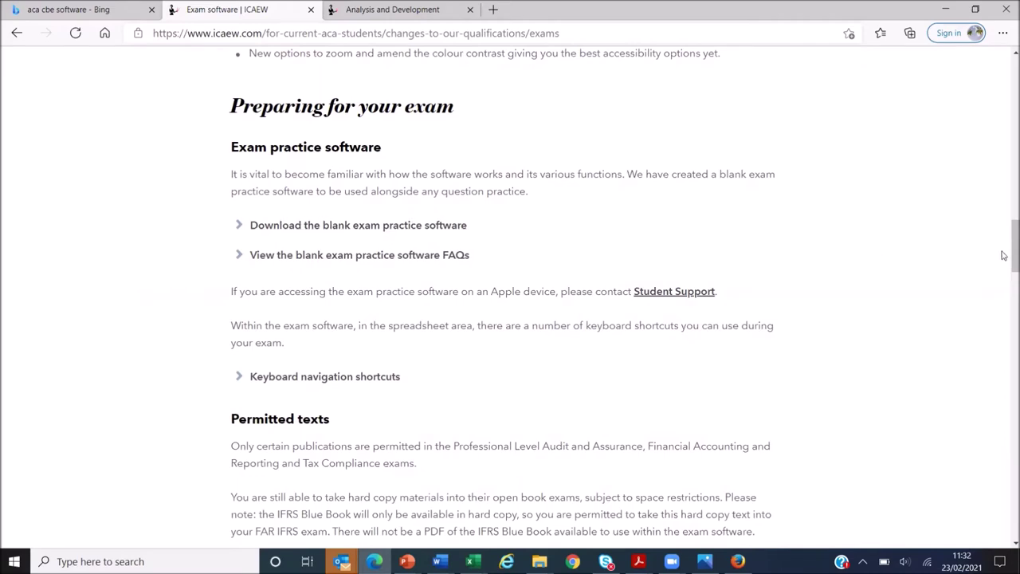
drag(1007, 256, 1007, 321)
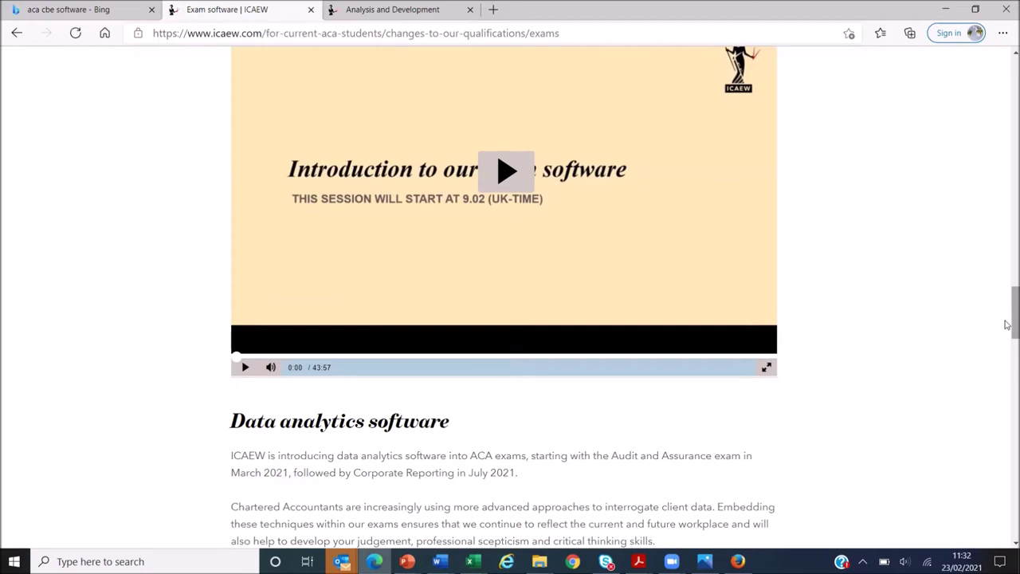
scroll(1006, 311, up, 1)
scroll(1006, 306, up, 5)
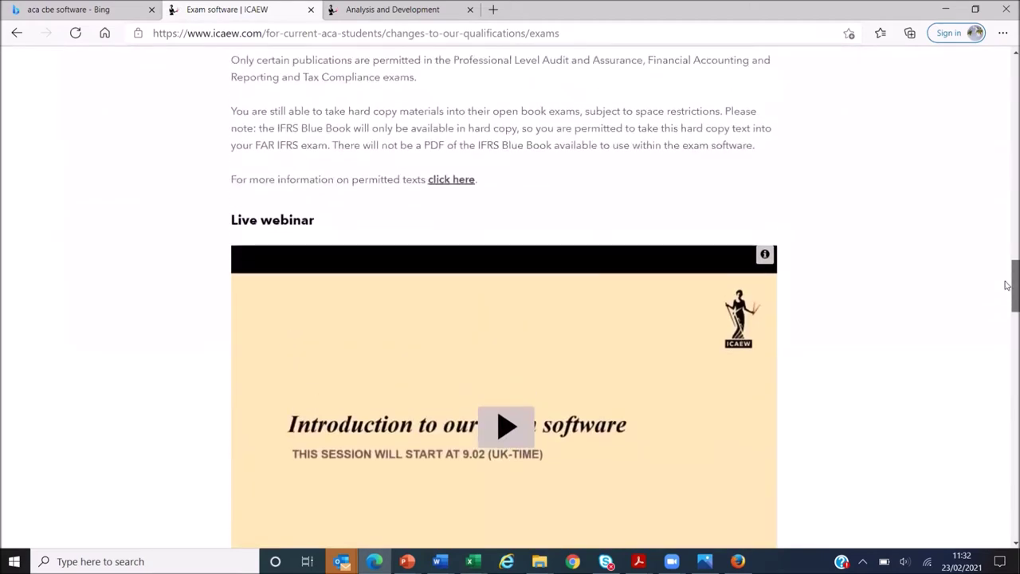
scroll(1006, 271, up, 2)
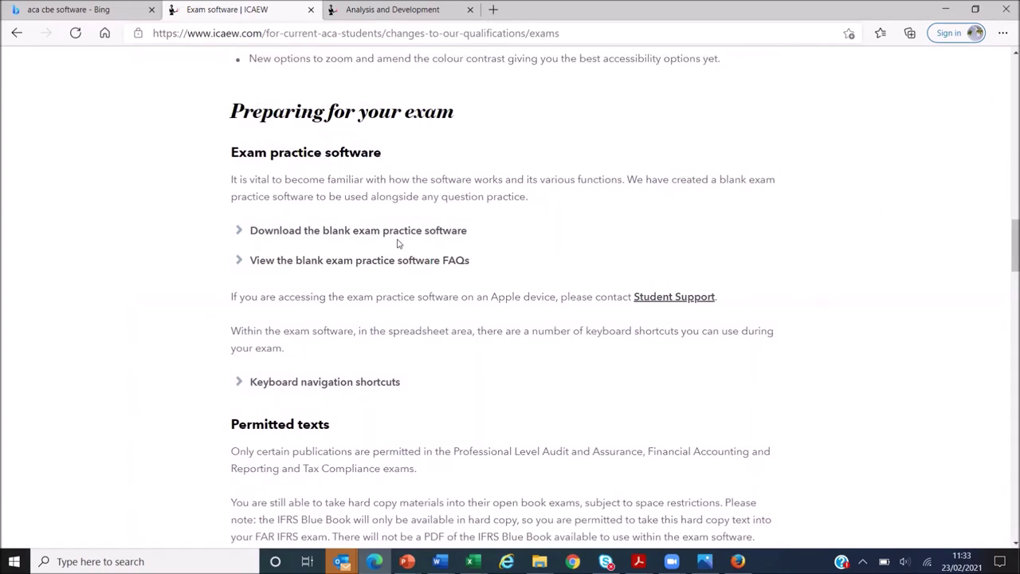
Switch to the blank practice software's download instructions and read the tips, download, unzip and test access steps
key(ctrl+Tab)
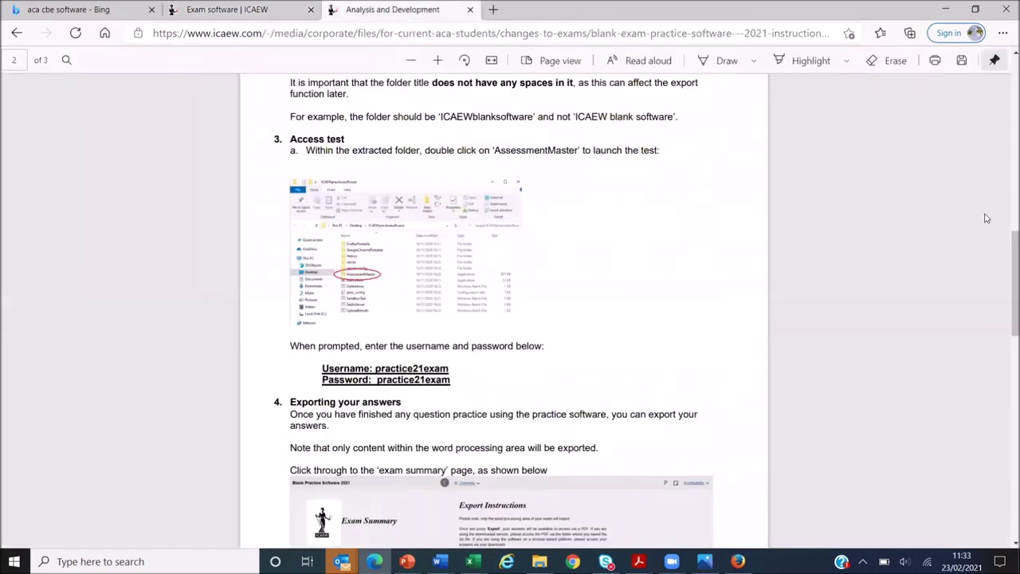
scroll(1007, 247, up, 6)
scroll(1006, 202, up, 5)
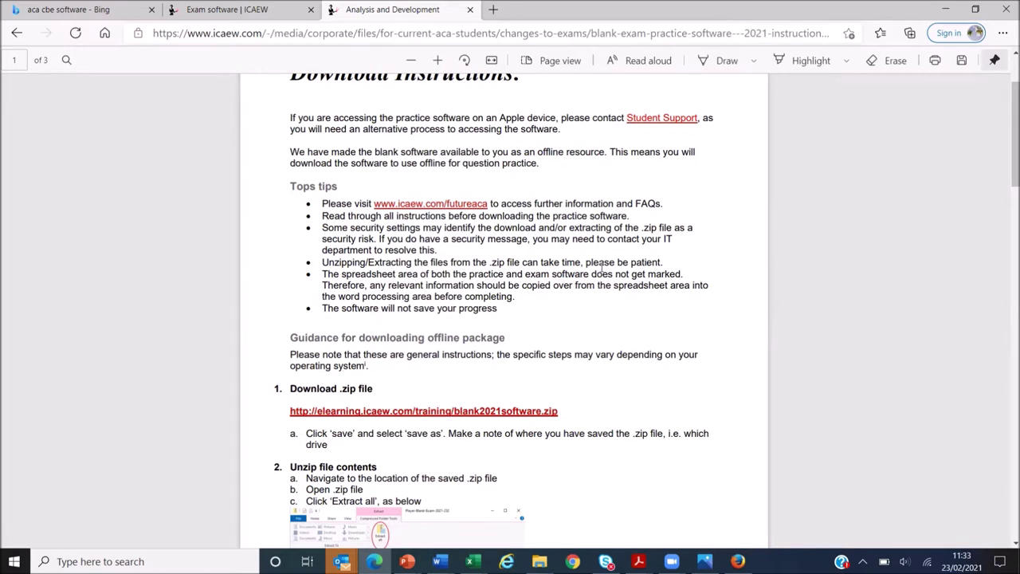
scroll(1005, 200, down, 2)
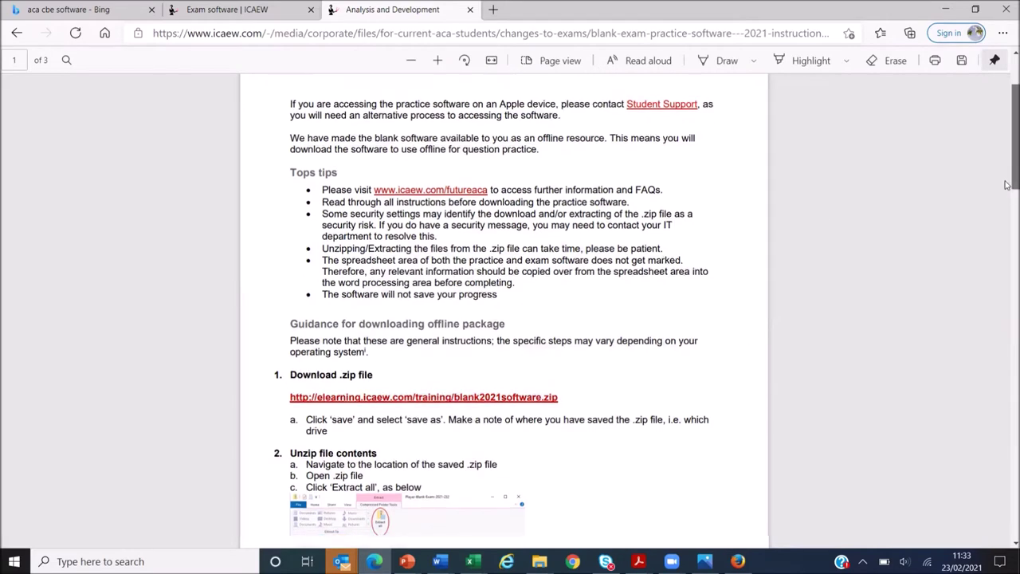
scroll(1005, 231, down, 3)
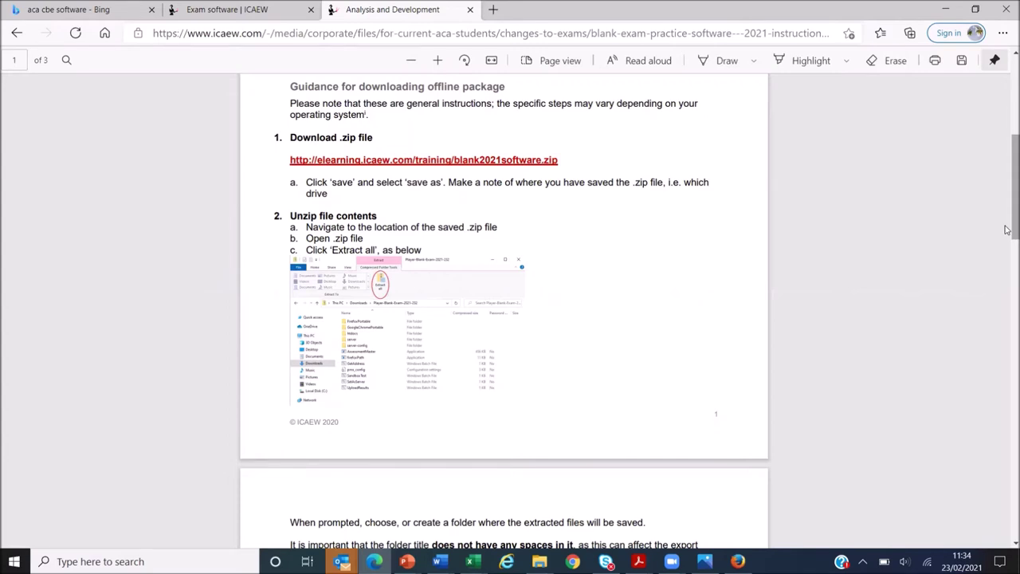
drag(1006, 229, 1006, 285)
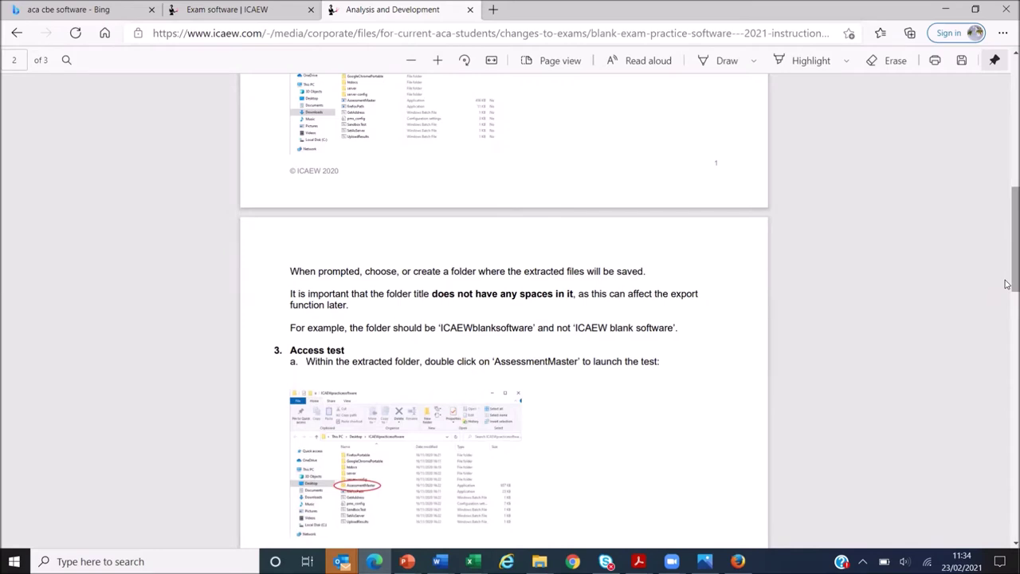
scroll(1006, 295, down, 2)
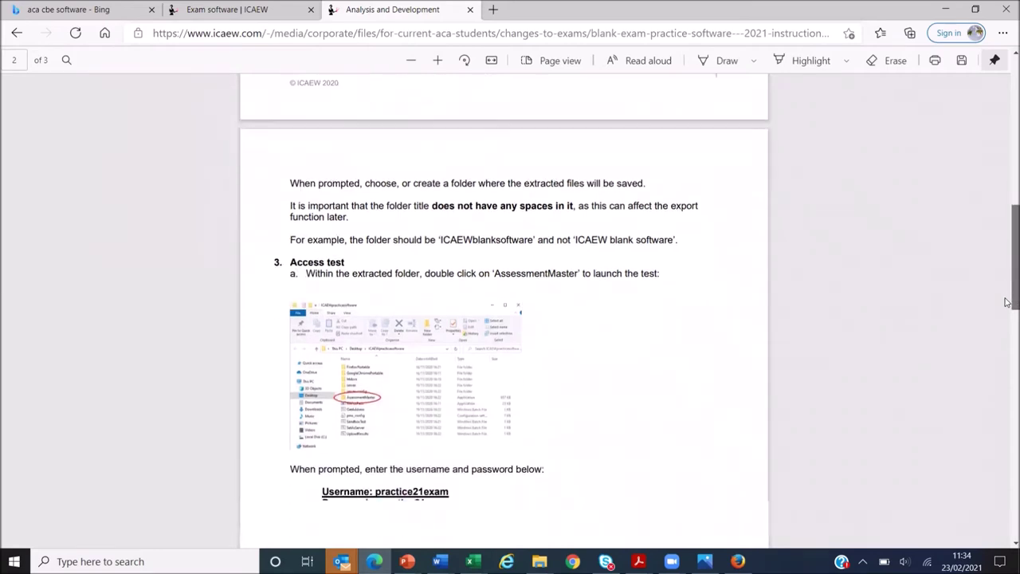
scroll(1006, 316, down, 2)
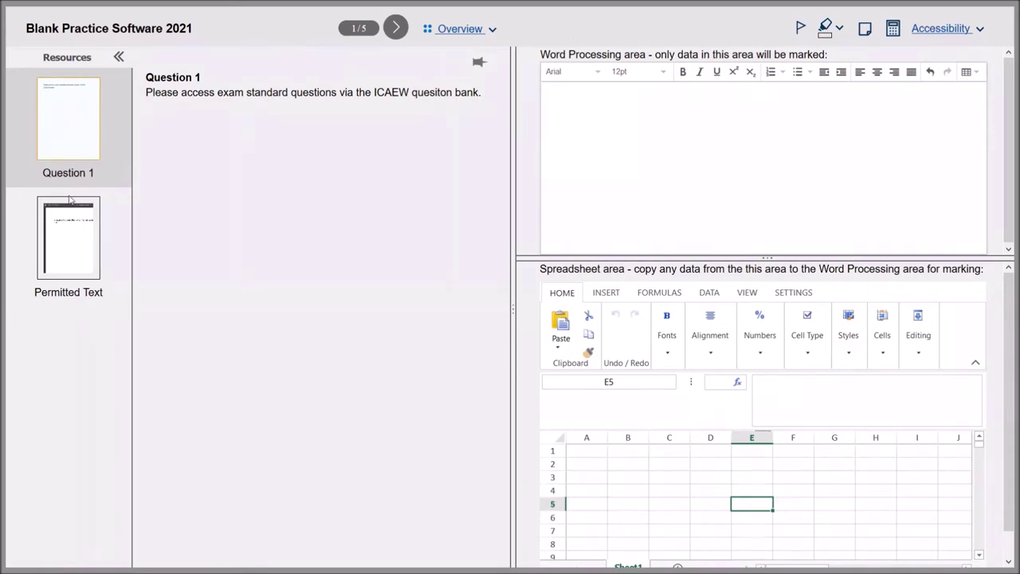
View the Permitted Text resource, return to Question 1, and temporarily outline the question area
click(70, 233)
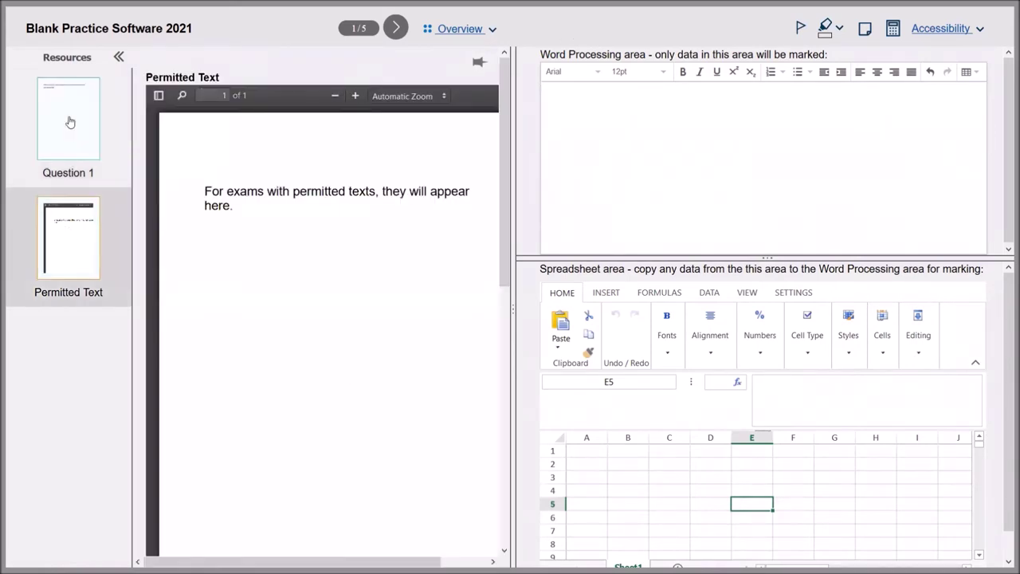
click(69, 122)
click(70, 233)
click(69, 144)
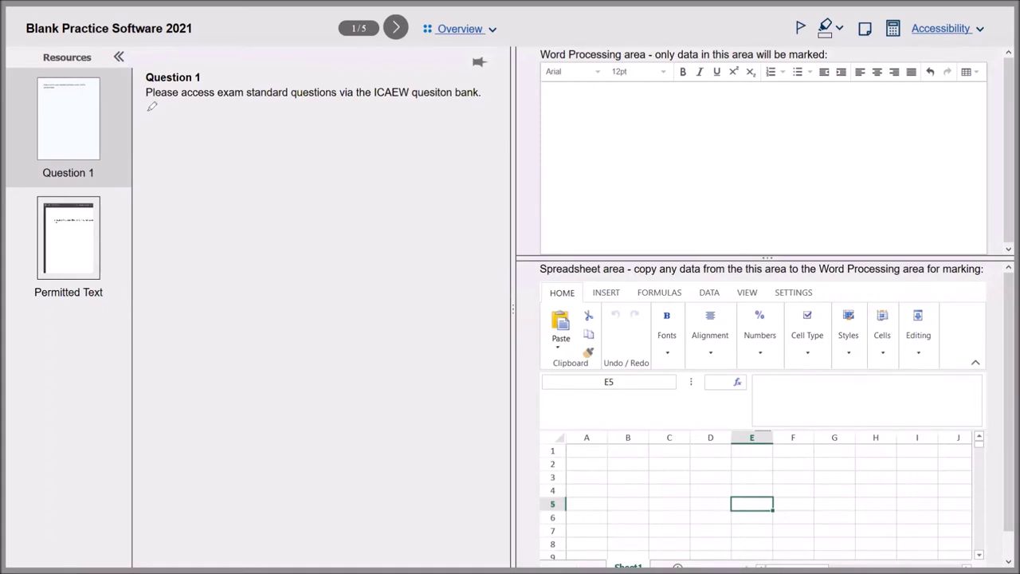
mouse_move(152, 106)
mouse_down()
mouse_move(475, 111)
mouse_move(499, 546)
mouse_move(142, 546)
mouse_move(155, 303)
mouse_move(135, 175)
mouse_move(137, 110)
mouse_up()
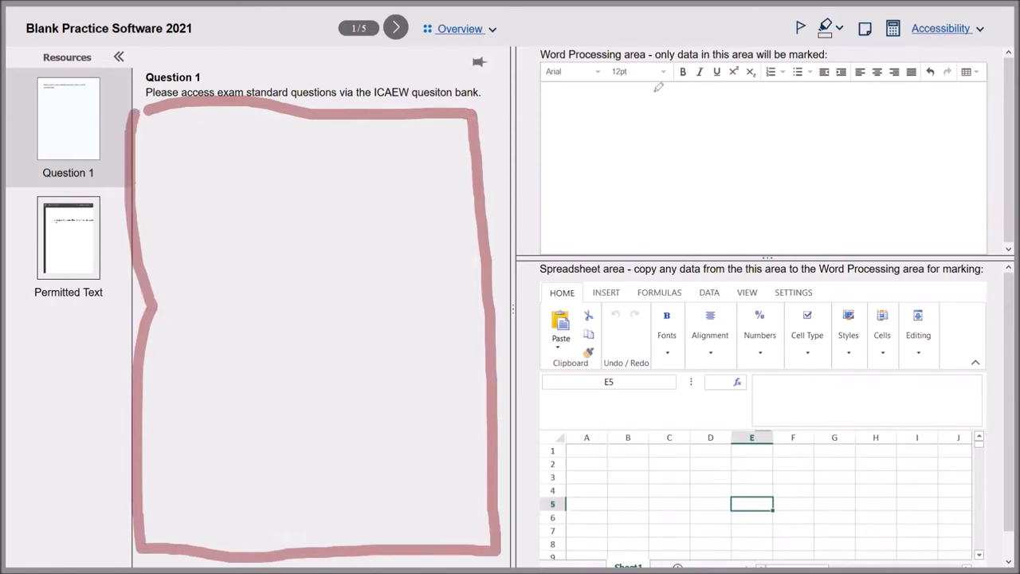
key(Escape)
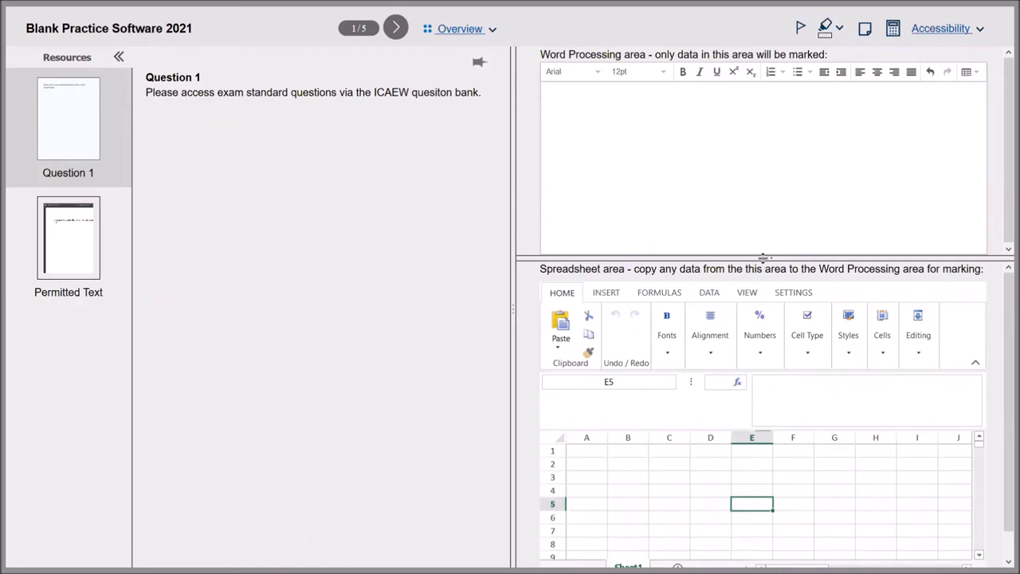
Narrow Question 1's question pane to widen the answer areas and enter "kjfksjfksjfsk" in the word processing area
drag(513, 313, 458, 314)
drag(392, 314, 317, 320)
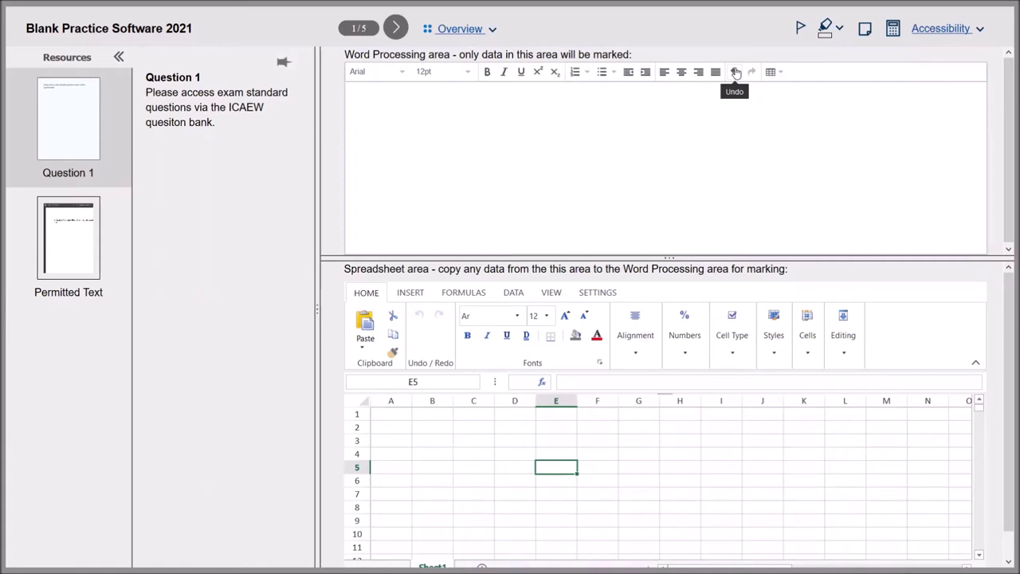
click(494, 103)
text(kjfksjfksjfsk)
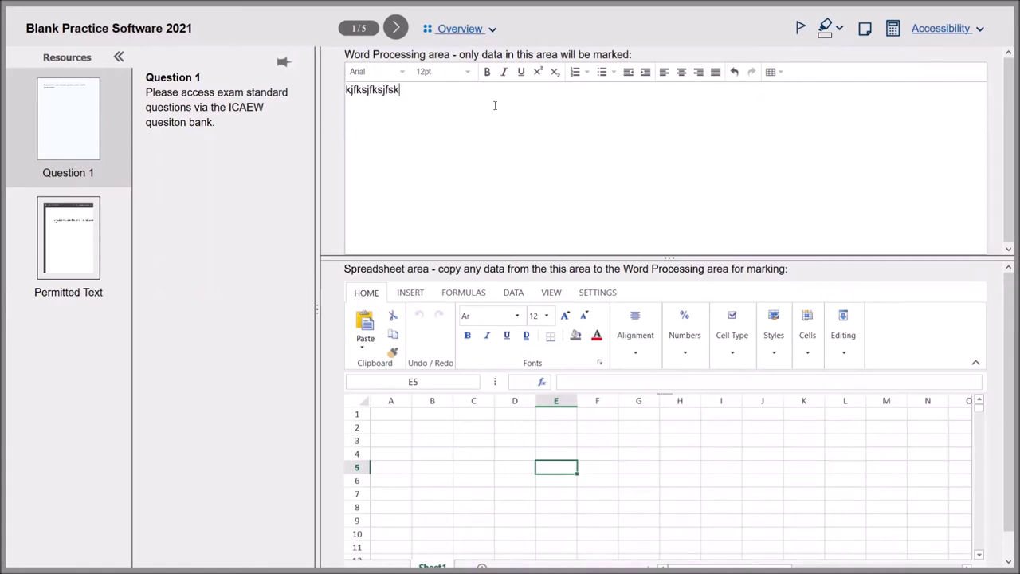
click(377, 428)
text(jdsjdjsdsj)
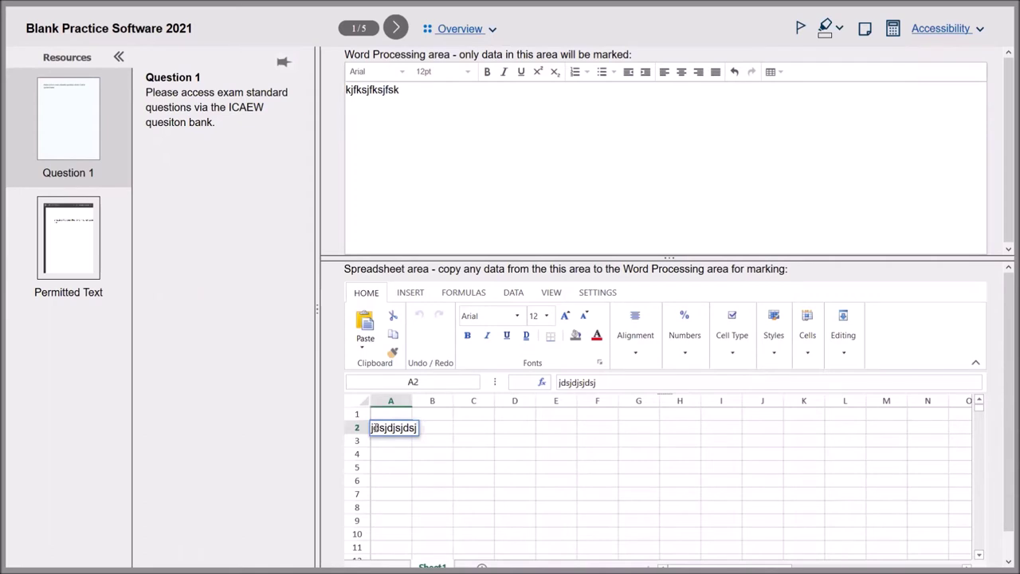
key(BackSpace)
key(BackSpace)
key(BackSpace)
key(BackSpace)
key(BackSpace)
key(BackSpace)
key(BackSpace)
key(BackSpace)
key(BackSpace)
key(BackSpace)
key(BackSpace)
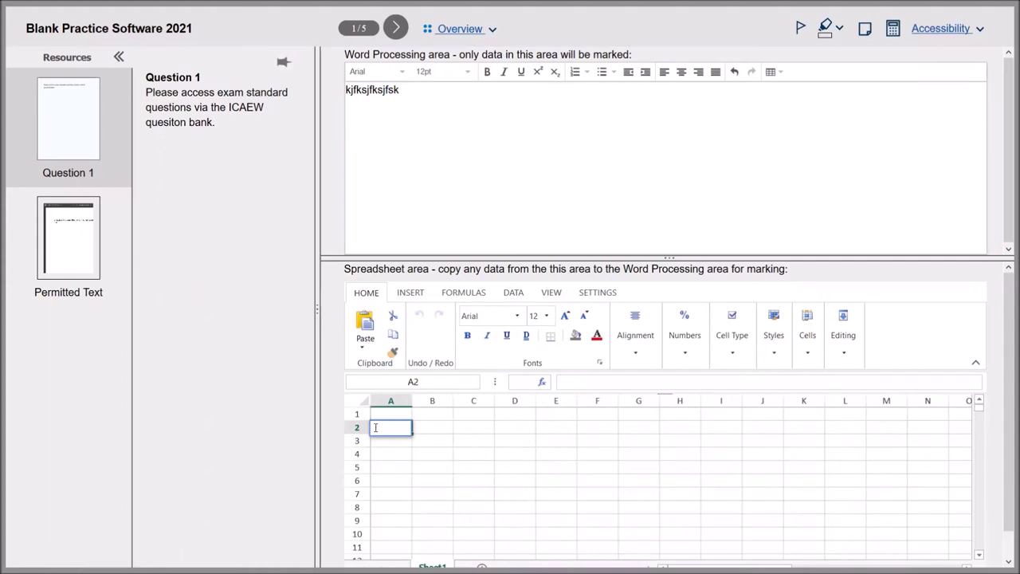
Enter "Why I am i typing an answer in a cell????" in spreadsheet cell A2
text(Why I am i)
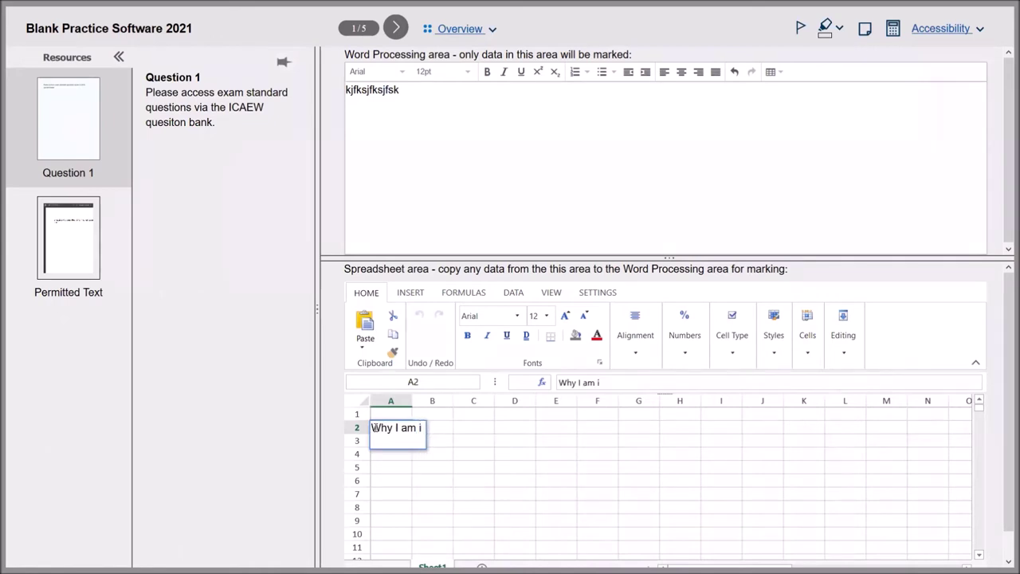
text( typing an a)
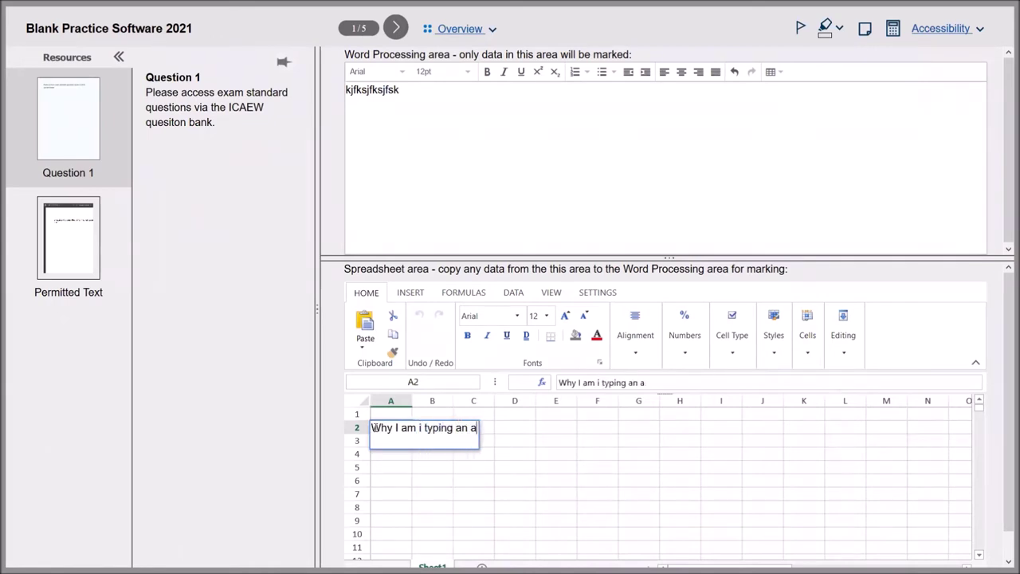
text(nswer in a cell????)
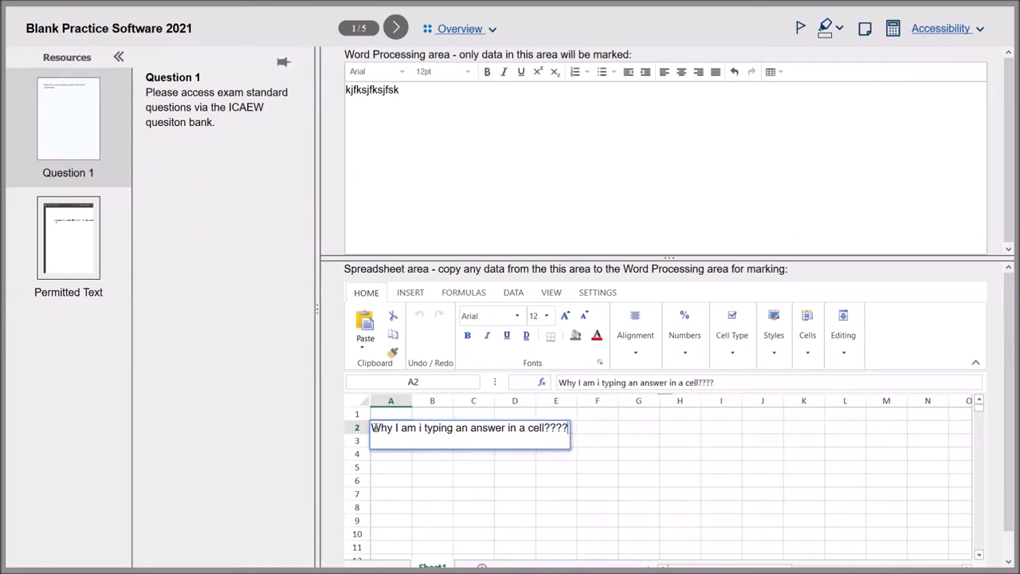
key(Return)
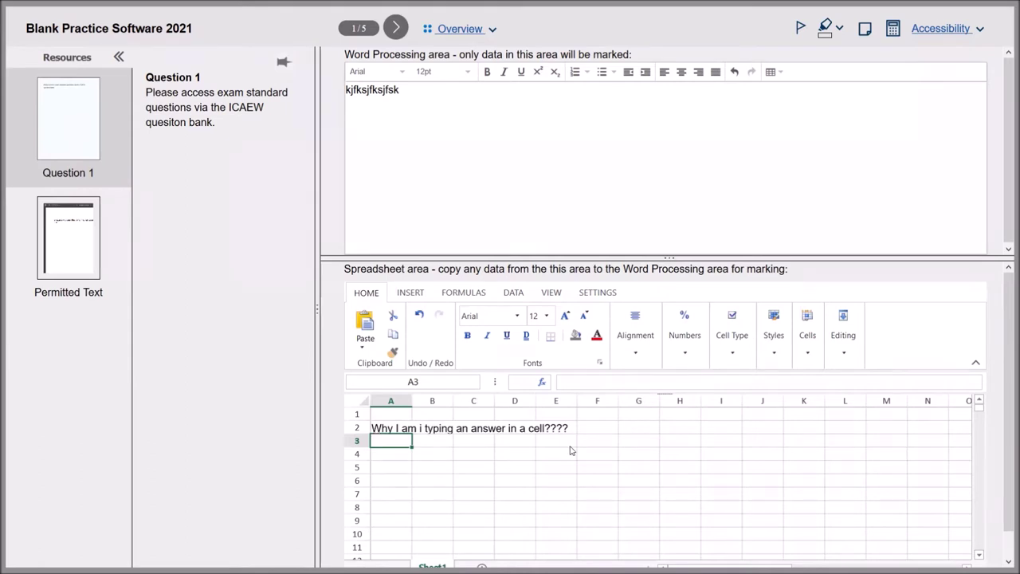
Replace the placeholder text in the word processing area with the heading "Liquidations"
scroll(1006, 449, down, 1)
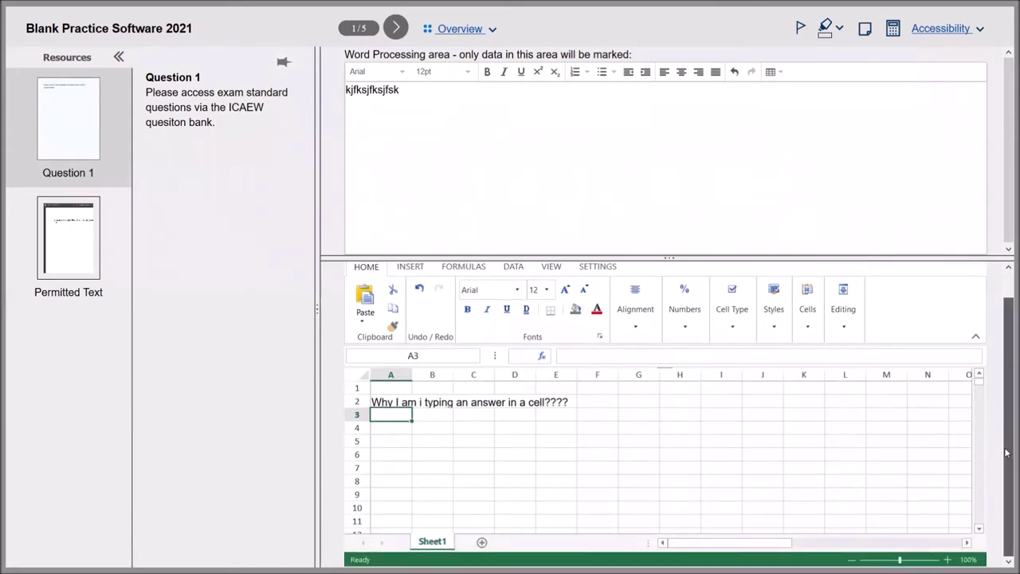
drag(1006, 452, 1006, 444)
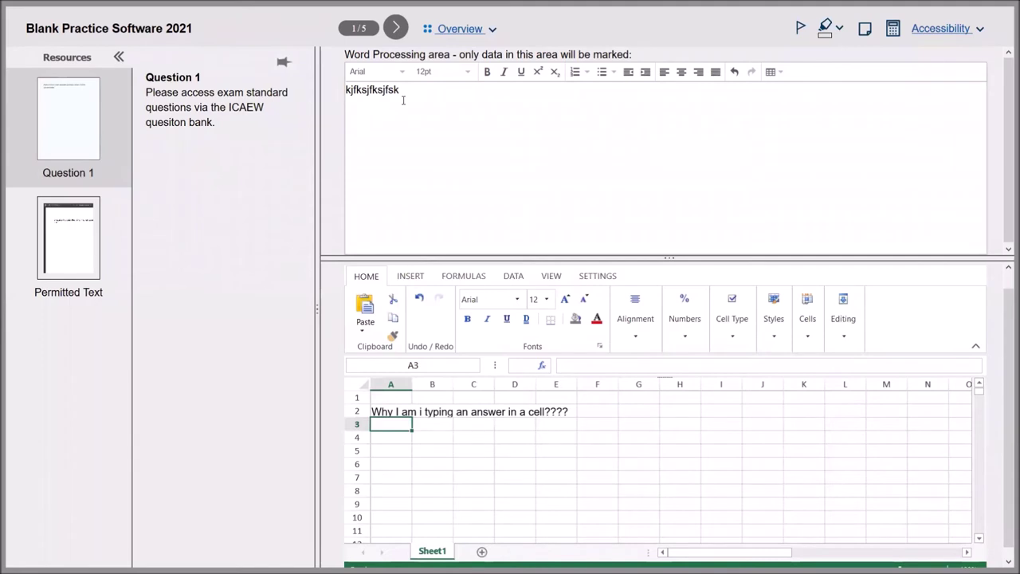
double_click(337, 87)
text(Liquidartion)
key(BackSpace)
key(BackSpace)
key(BackSpace)
key(BackSpace)
key(BackSpace)
text(tions)
key(Return)
Write the sentence "A liquidation is a process to end the company" below the Liquidations heading
text(A liquidation is a price)
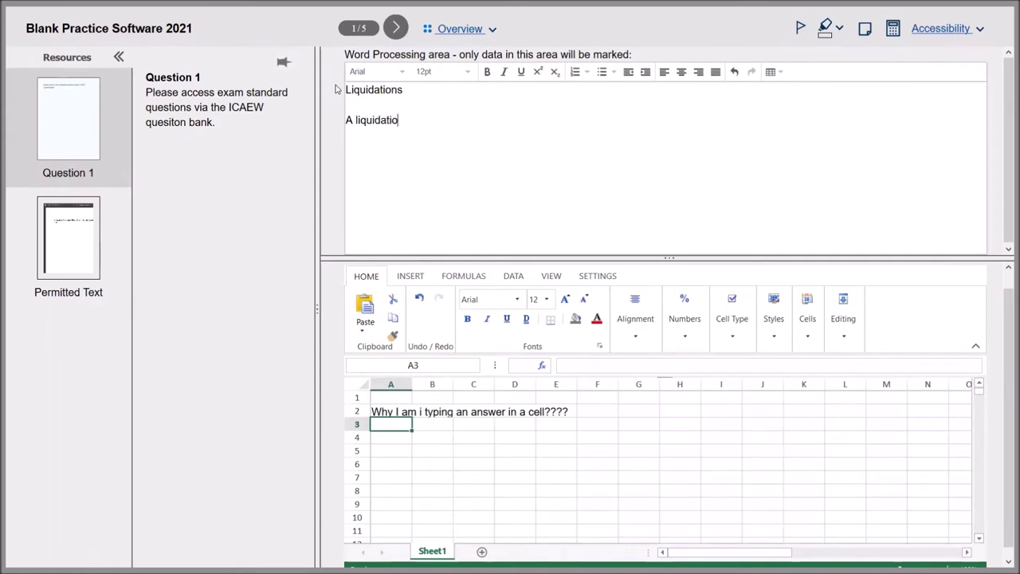
key(BackSpace)
key(BackSpace)
key(BackSpace)
text(ocess to end the company)
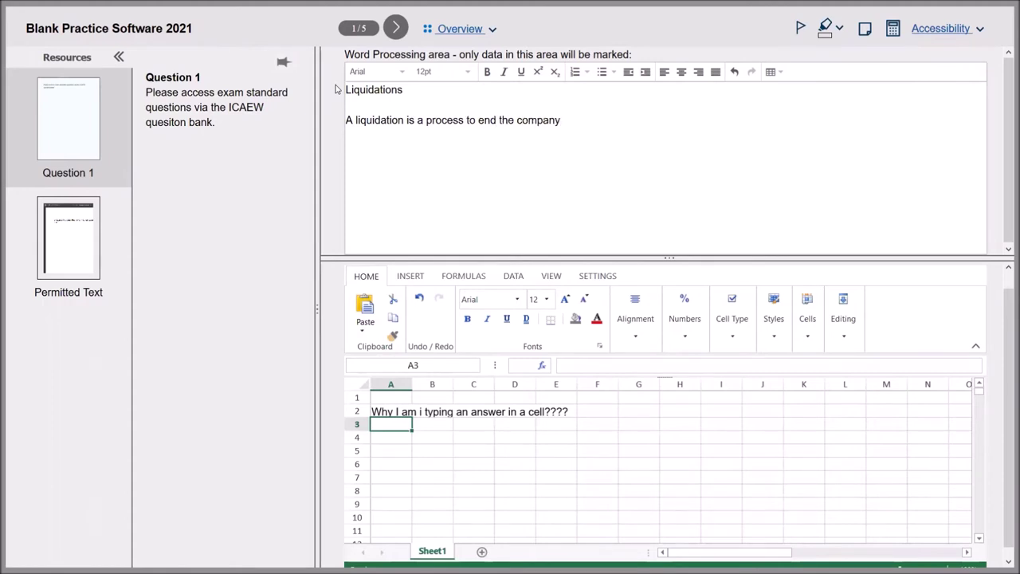
Add the separate paragraphs "Here" and "The company is insolvent" below the liquidation sentence
key(Return)
key(Return)
text(HEA)
key(BackSpace)
key(BackSpace)
text(ere)
key(Return)
key(Return)
text(The company is insolvency)
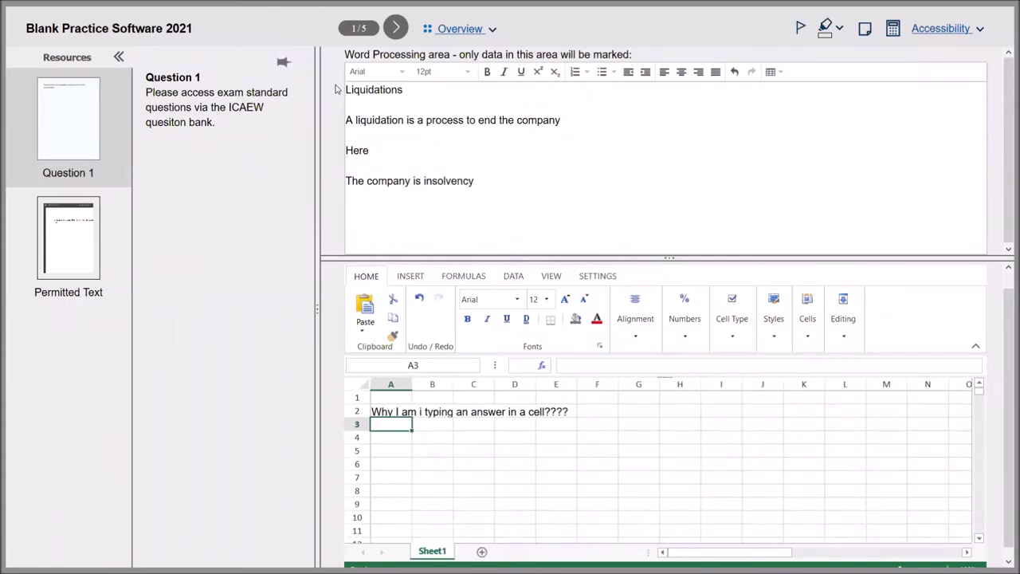
key(BackSpace)
key(BackSpace)
text(t)
Insert two blank lines above the Liquidations heading in the word processing area
click(345, 90)
key(Return)
key(Return)
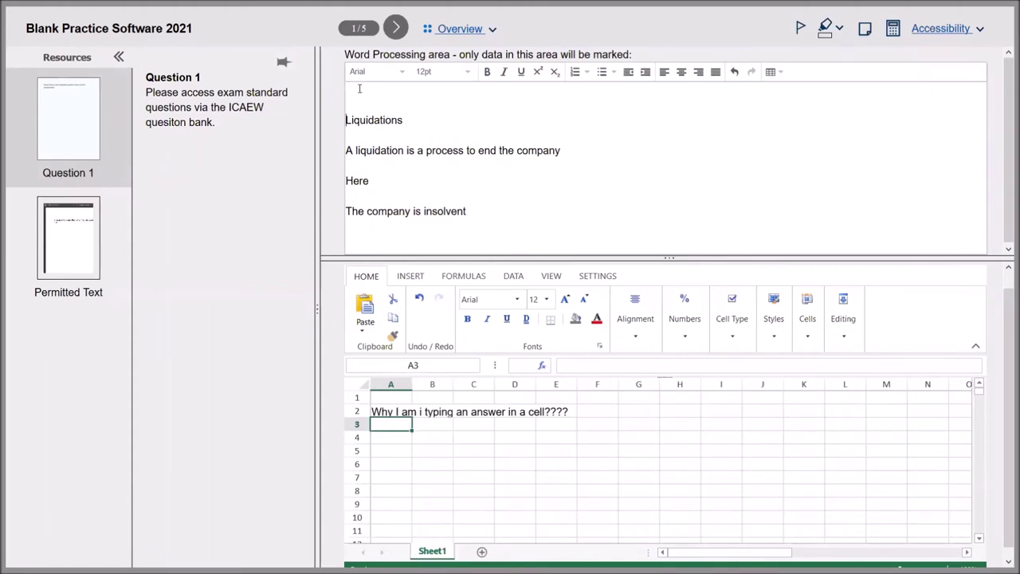
Go to Question 2 and look at the overview of question numbers, closing it again
click(396, 31)
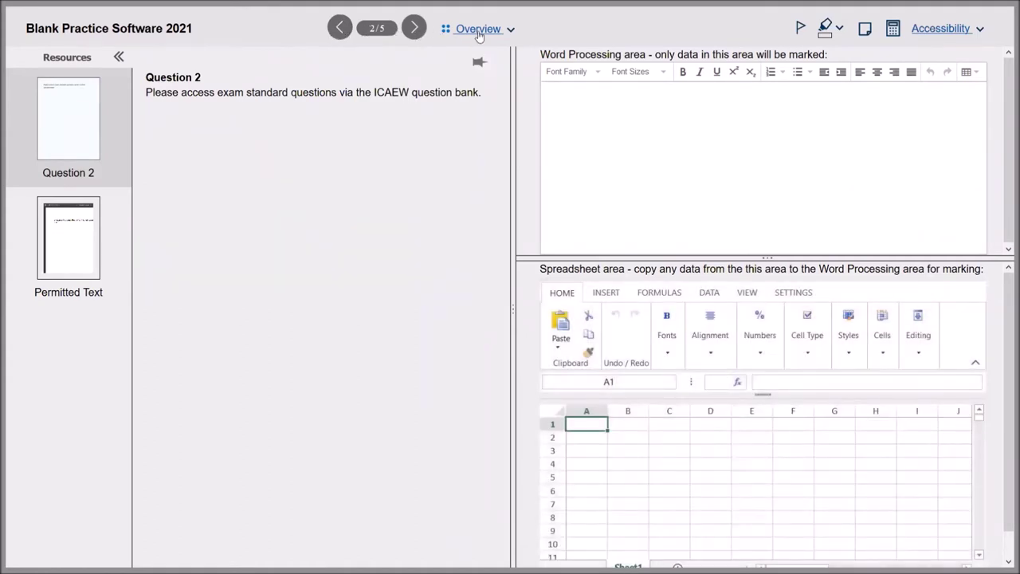
click(510, 32)
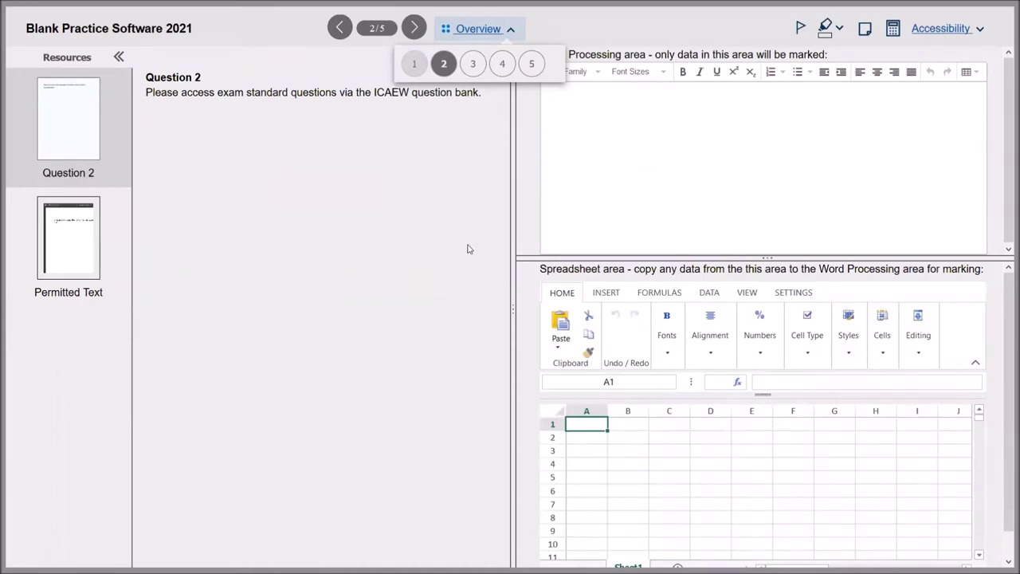
click(481, 267)
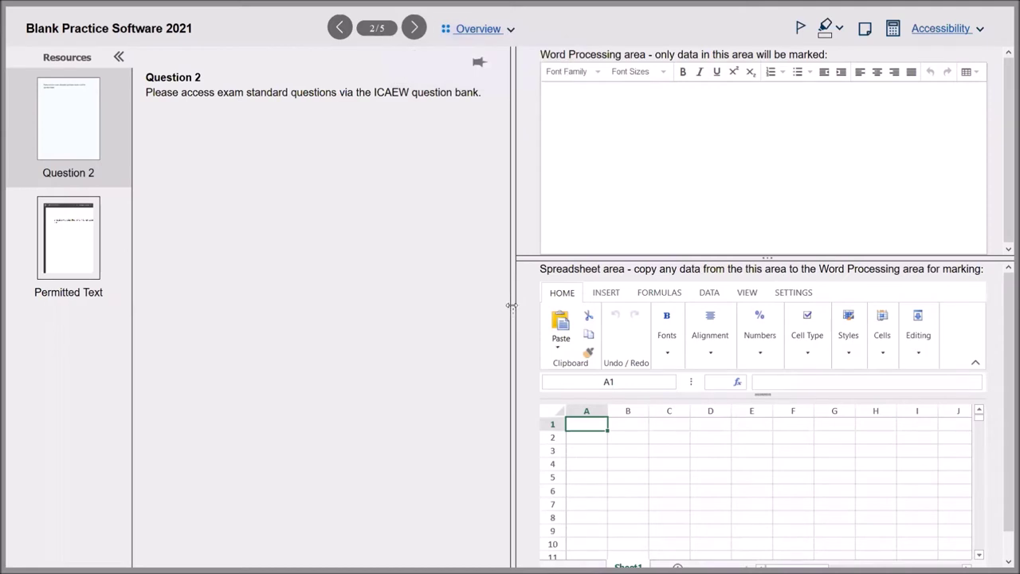
Narrow Question 2's question pane to widen the answer areas and select spreadsheet cell A2
drag(511, 305, 359, 300)
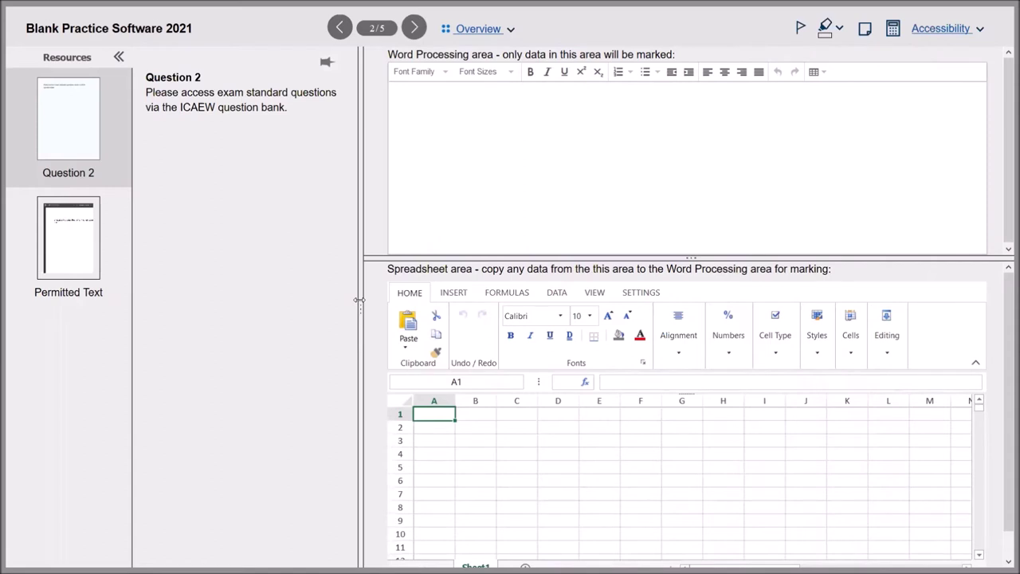
click(443, 430)
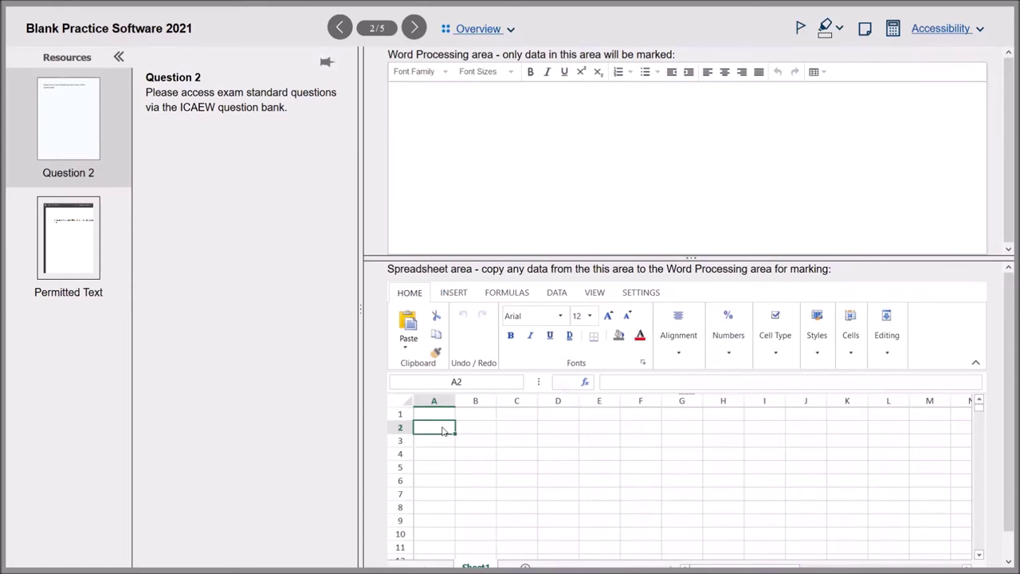
Enter the title "Statement of Affairs as at November 2021" in spreadsheet cell A2
text(Statement)
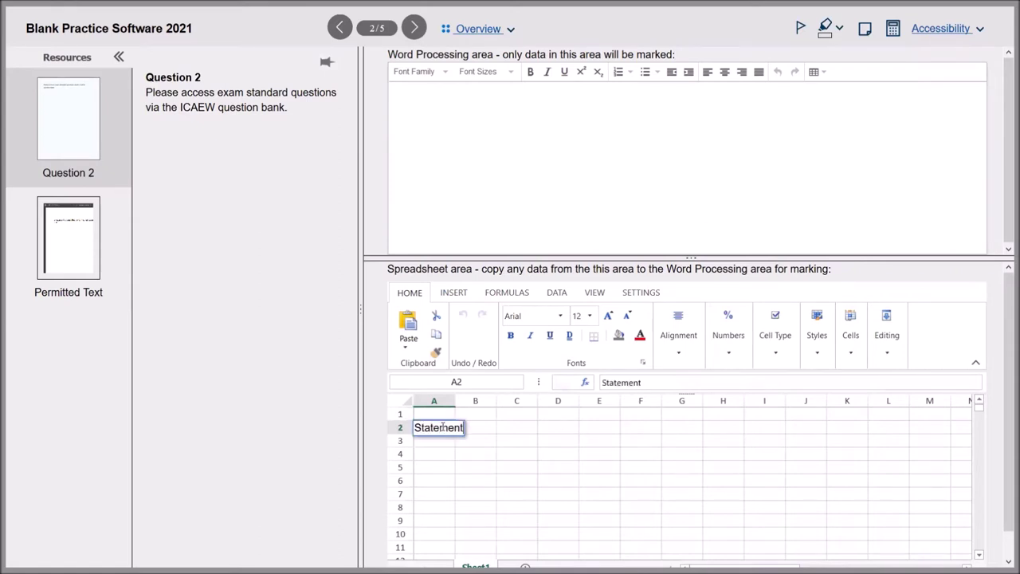
text( of Affairs)
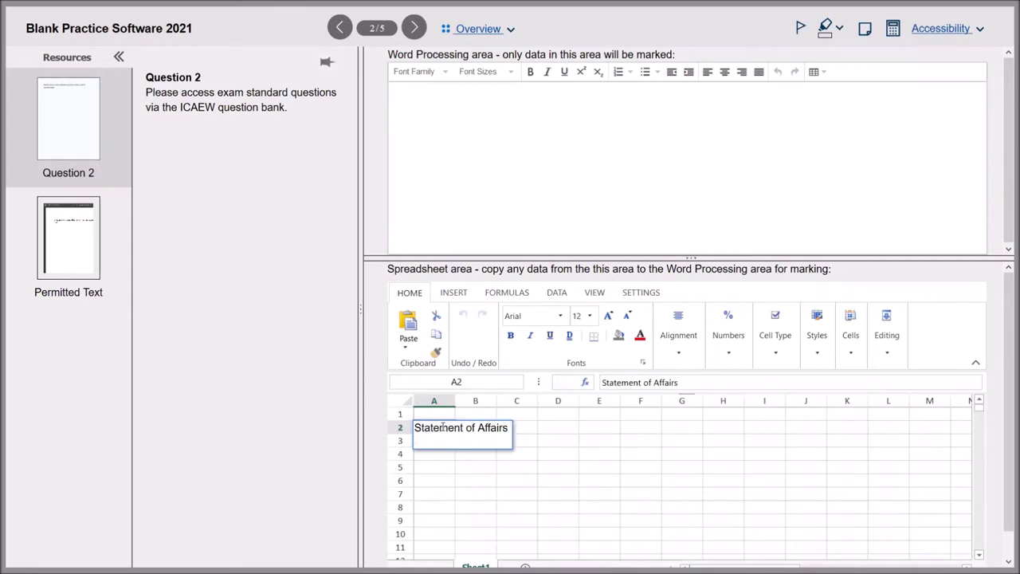
text( as at )
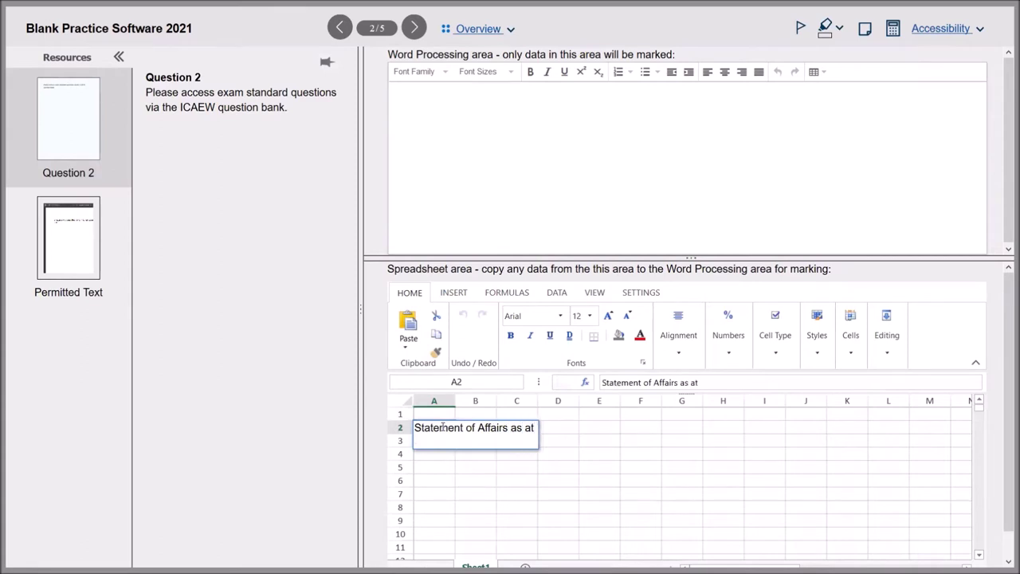
text(November 2021)
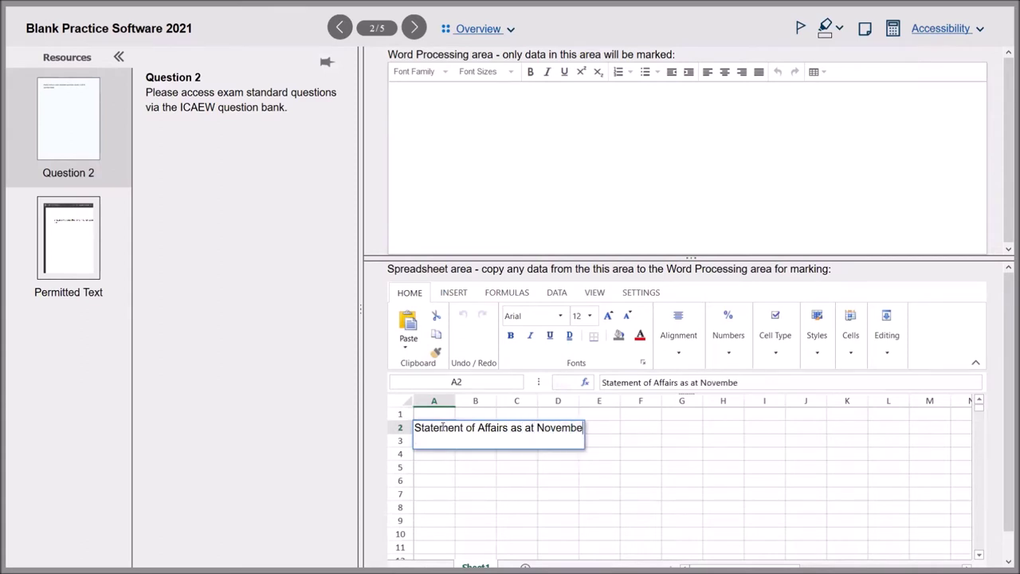
key(Return)
Enter the column headings: "£" in C4 and D4, with "BV" in C5 and "ETR" in D5
key(Return)
key(Right)
key(Right)
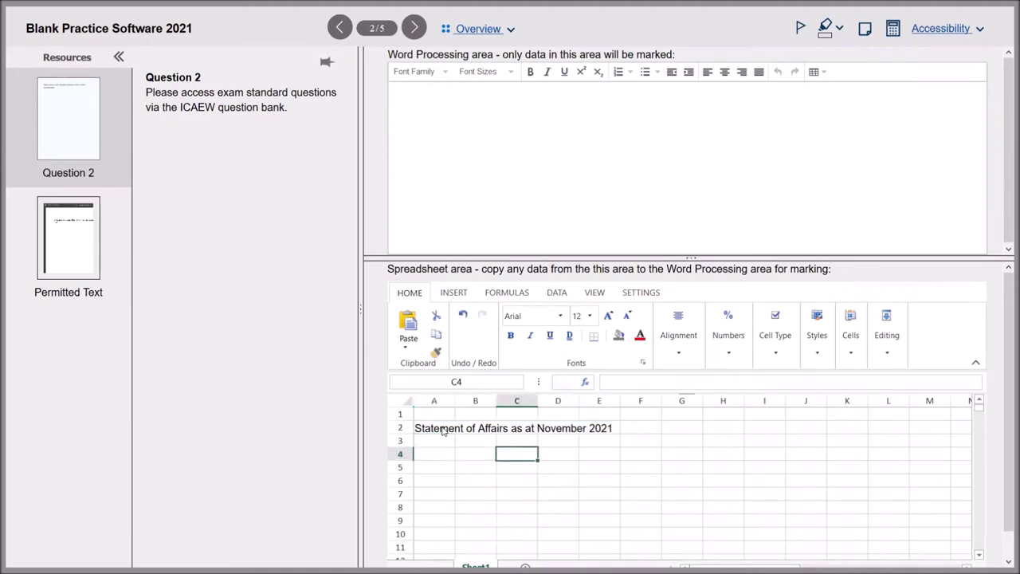
text(£)
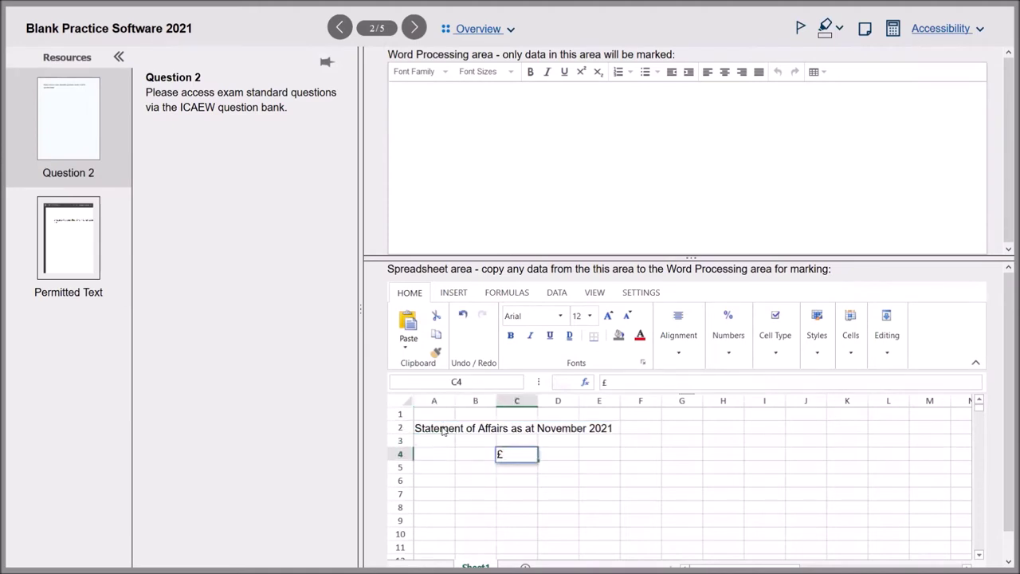
click(554, 451)
text(£)
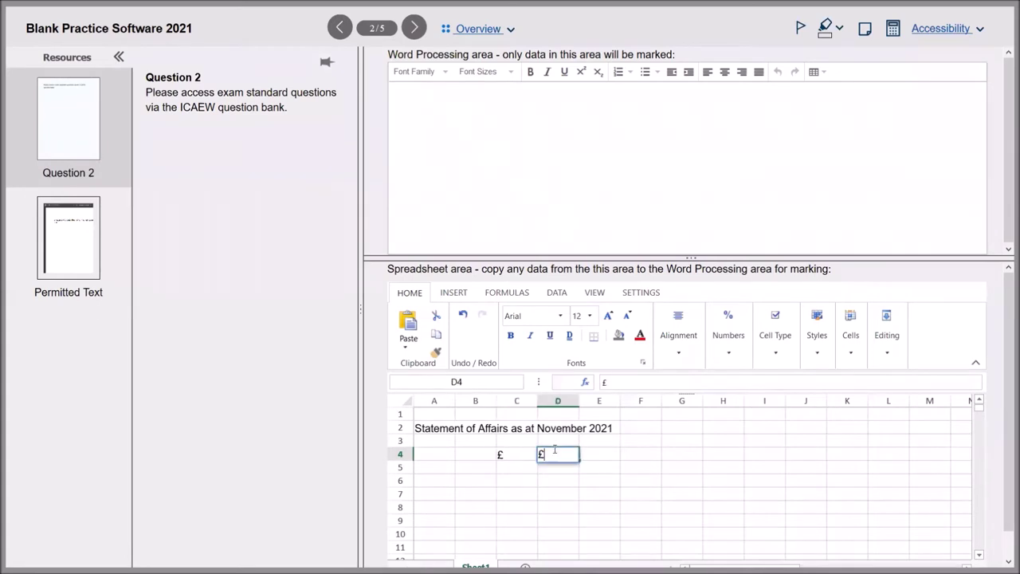
click(517, 471)
text(BV)
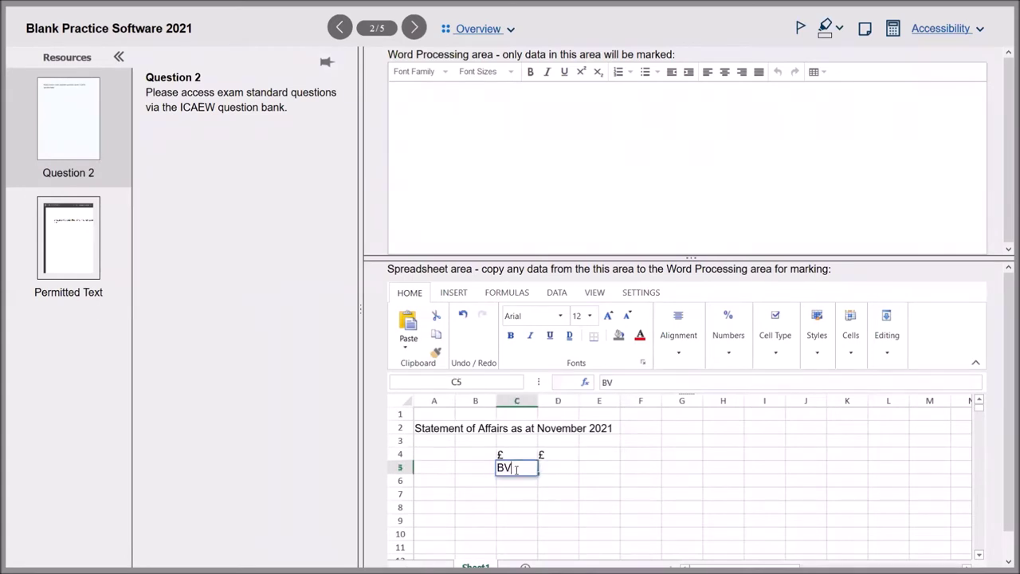
key(Tab)
text(ETR)
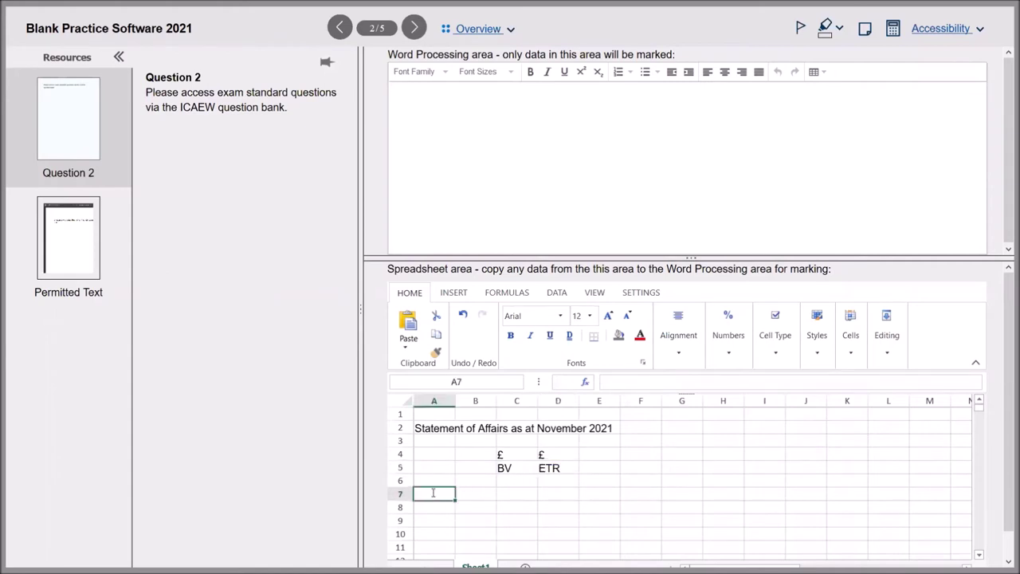
Enter the bold heading "Fixed Charge Assets" in cell A7 and widen column A enough to hold it
text(Fixed Charge Assets)
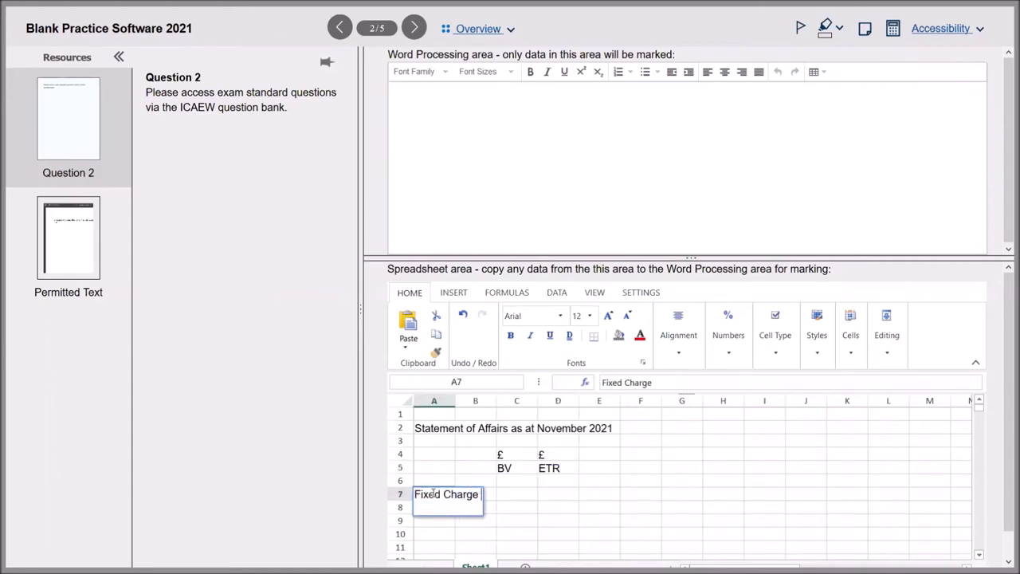
click(567, 507)
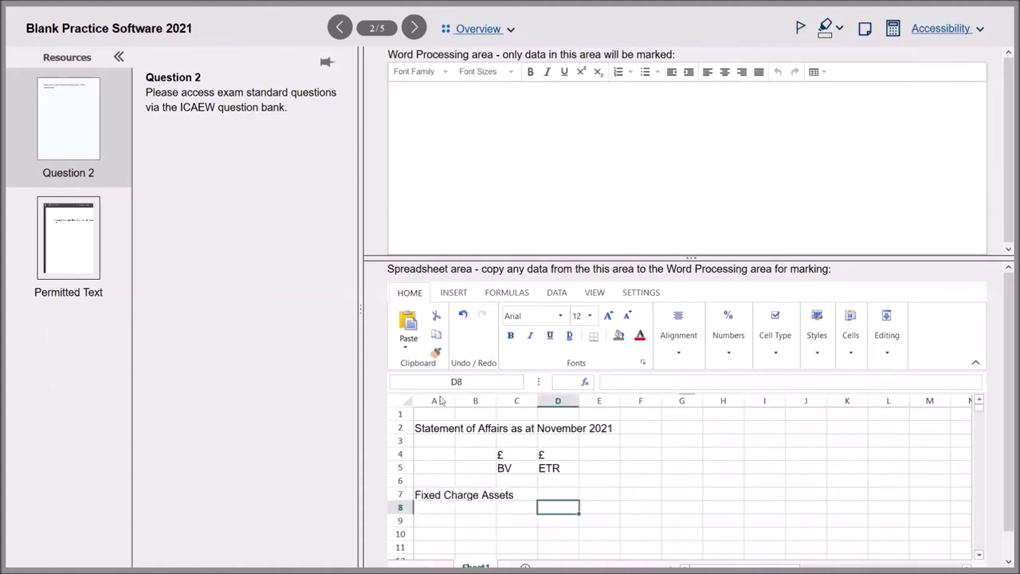
drag(472, 399, 536, 400)
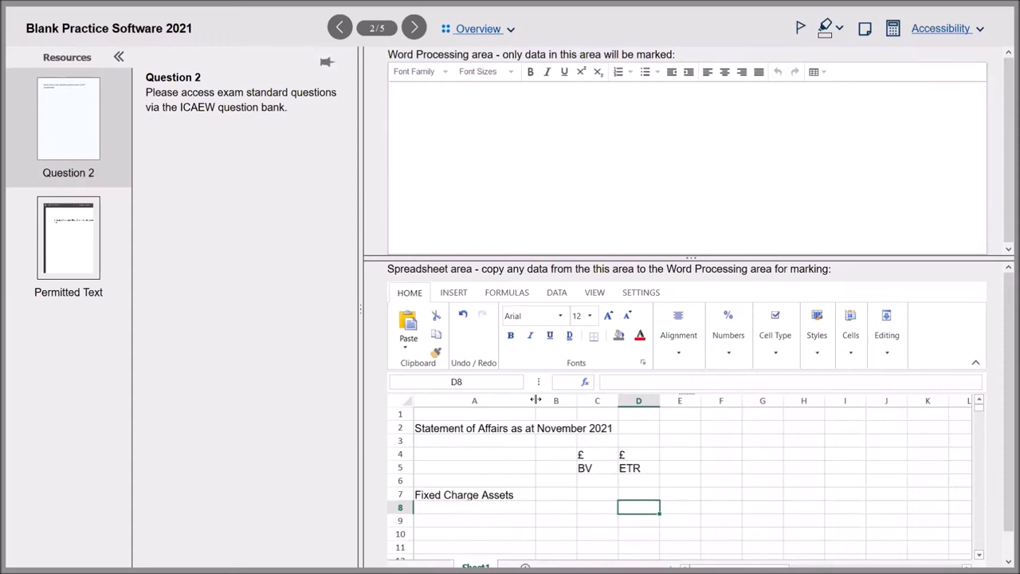
click(476, 497)
click(513, 336)
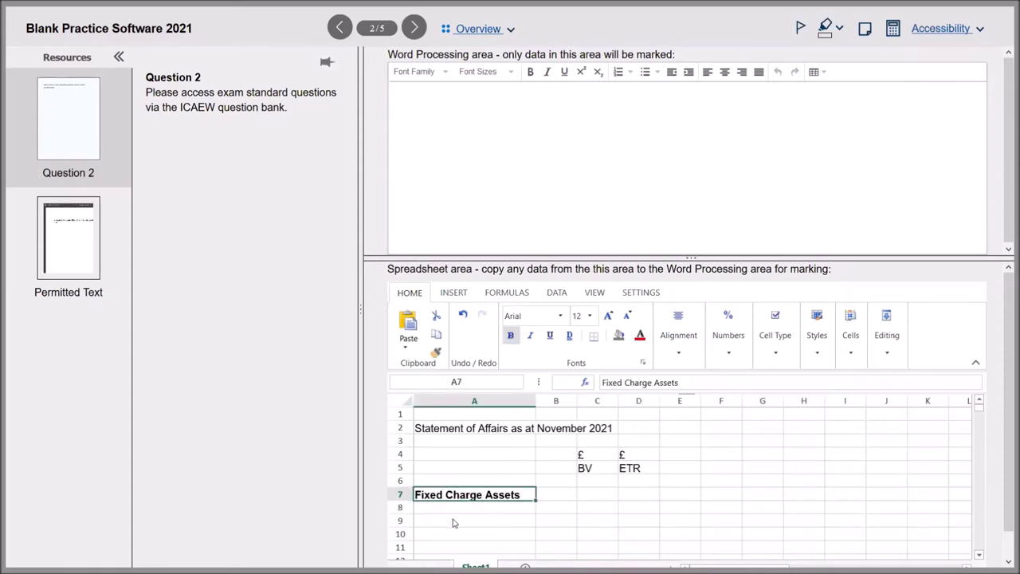
Add a "Freehold property" row in row 9 with 100000 under BV and 75000 under ETR
click(455, 523)
text(Freehol)
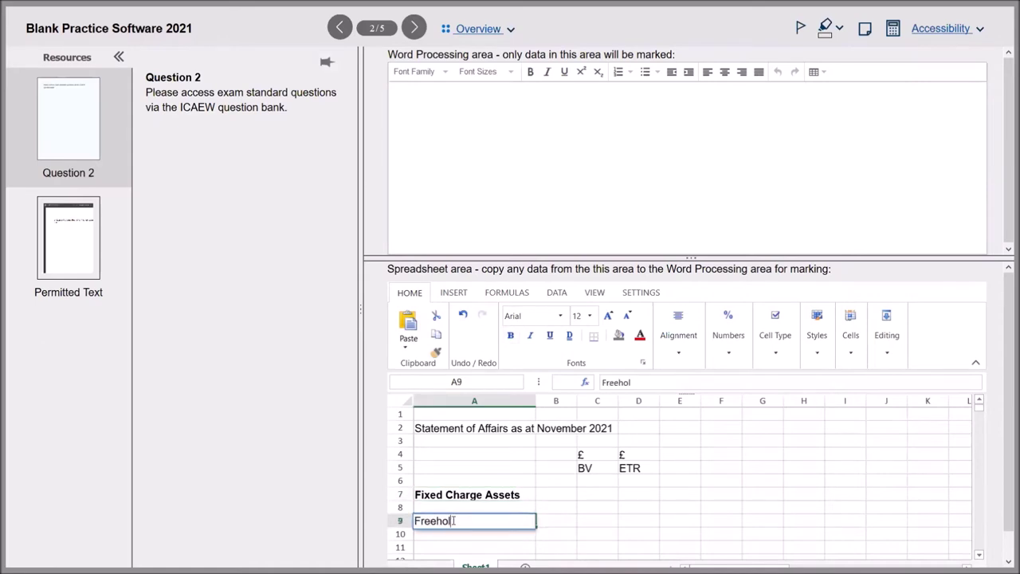
text(d property)
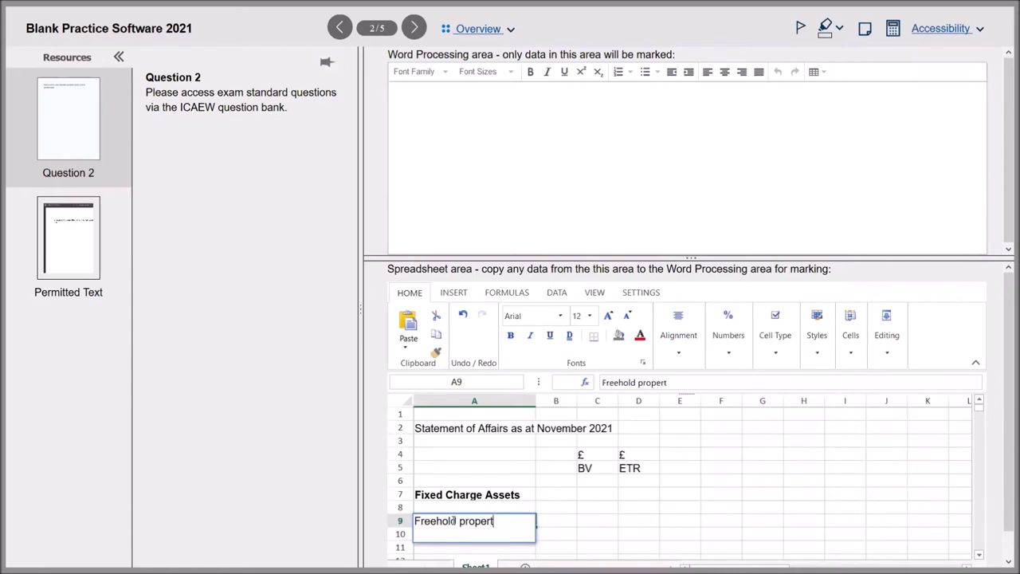
key(Tab)
key(Tab)
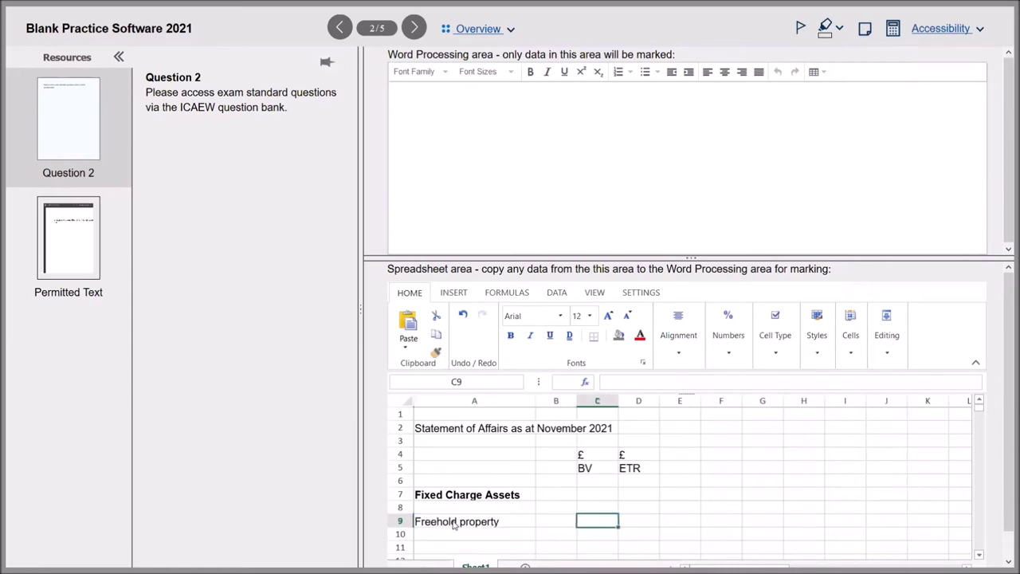
text(100000)
key(Tab)
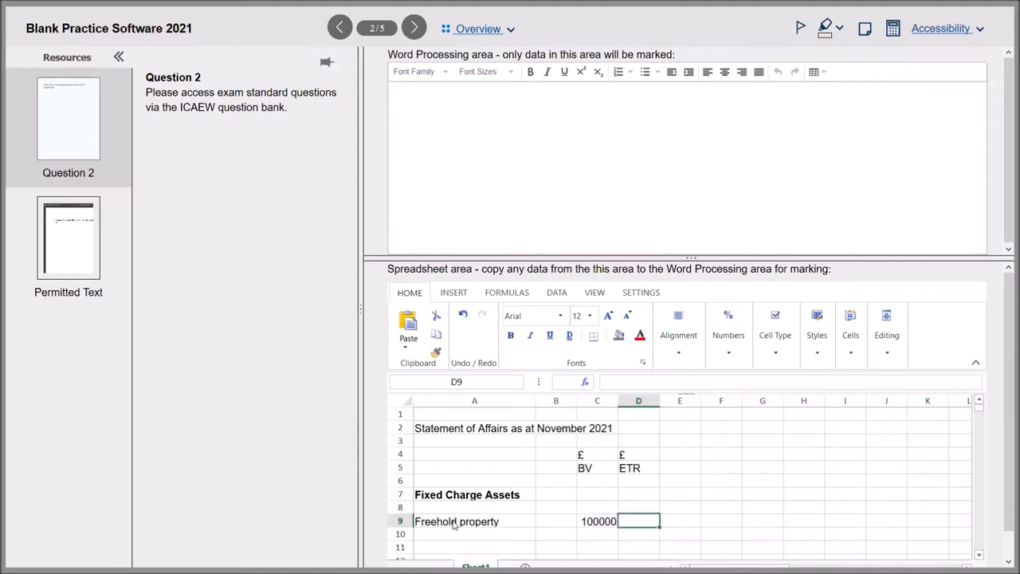
text(75000)
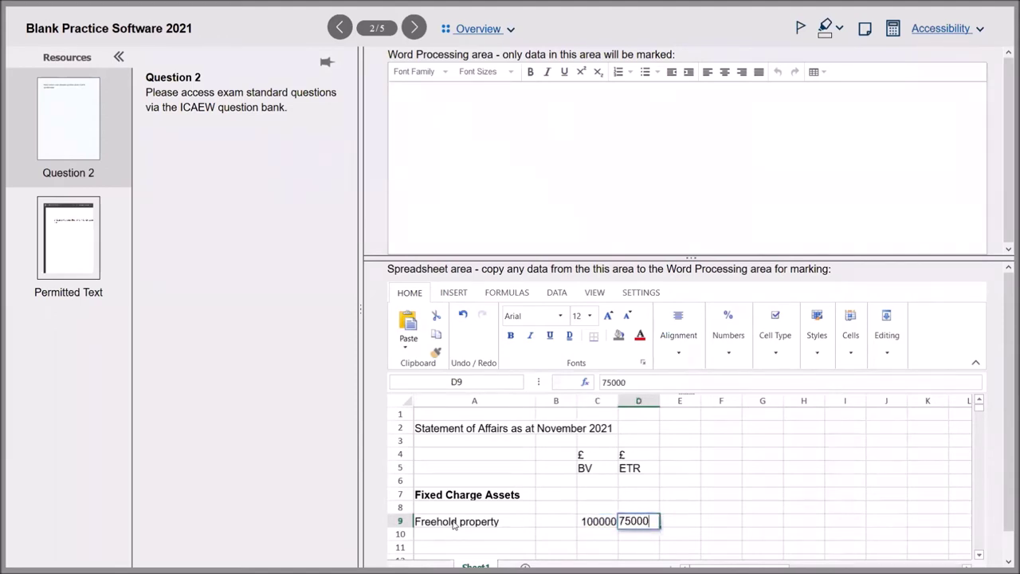
key(Return)
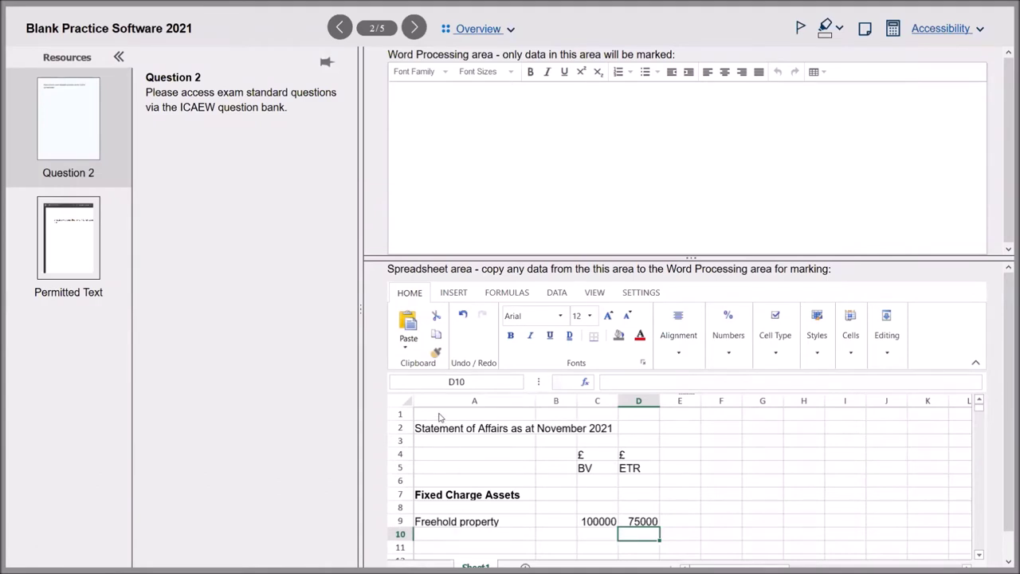
drag(439, 417, 647, 552)
key(ctrl+c)
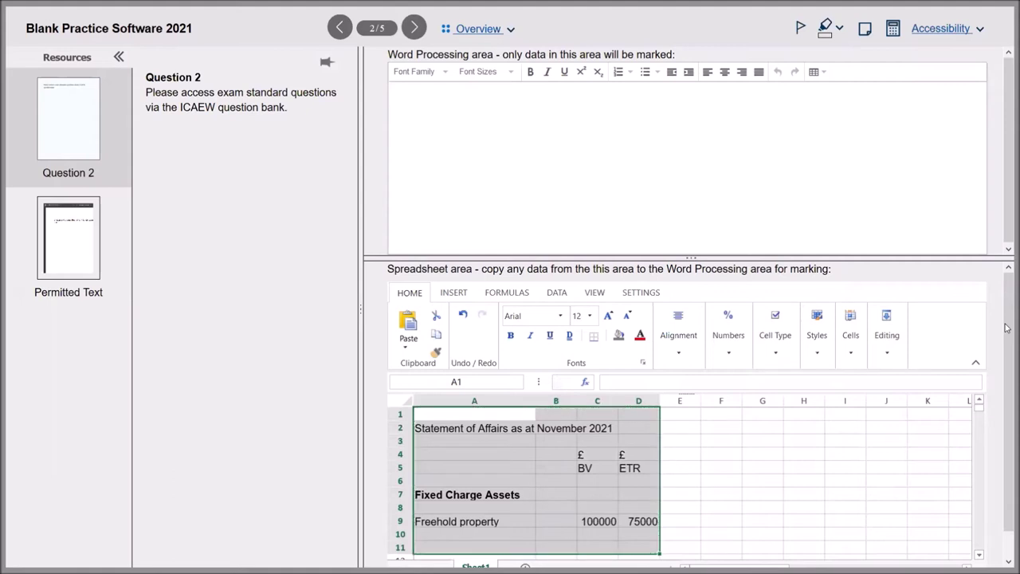
click(675, 513)
Copy the spreadsheet range A1:E10 and paste it as a table into the word processing area
drag(451, 415, 683, 535)
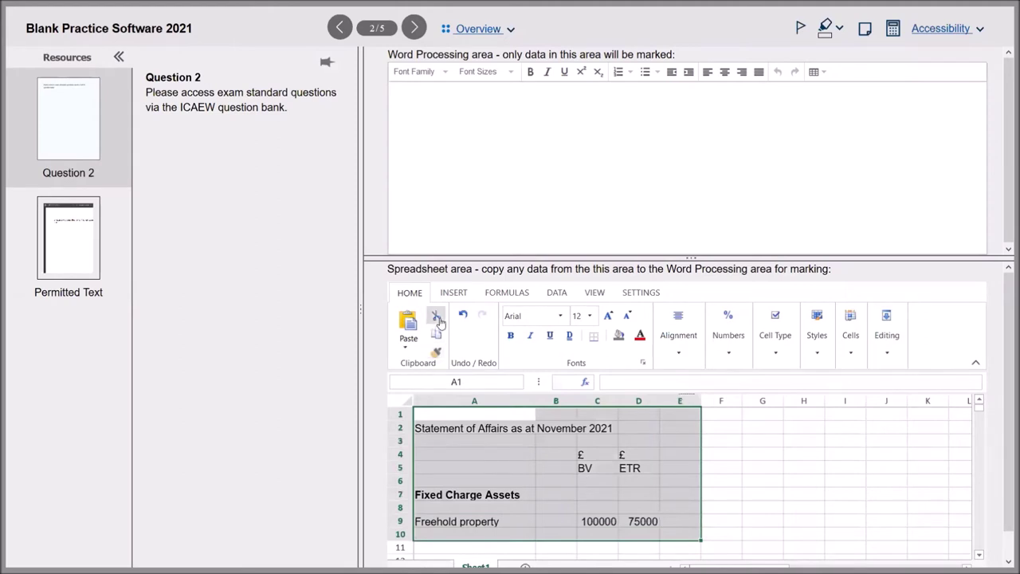
right_click(561, 469)
key(Escape)
key(ctrl+c)
click(436, 102)
key(ctrl+v)
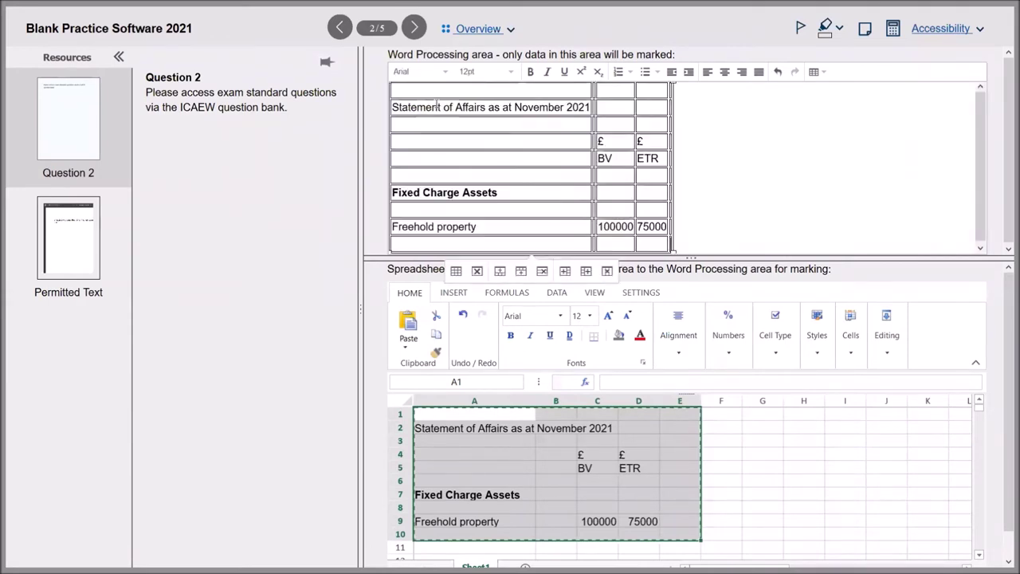
click(724, 180)
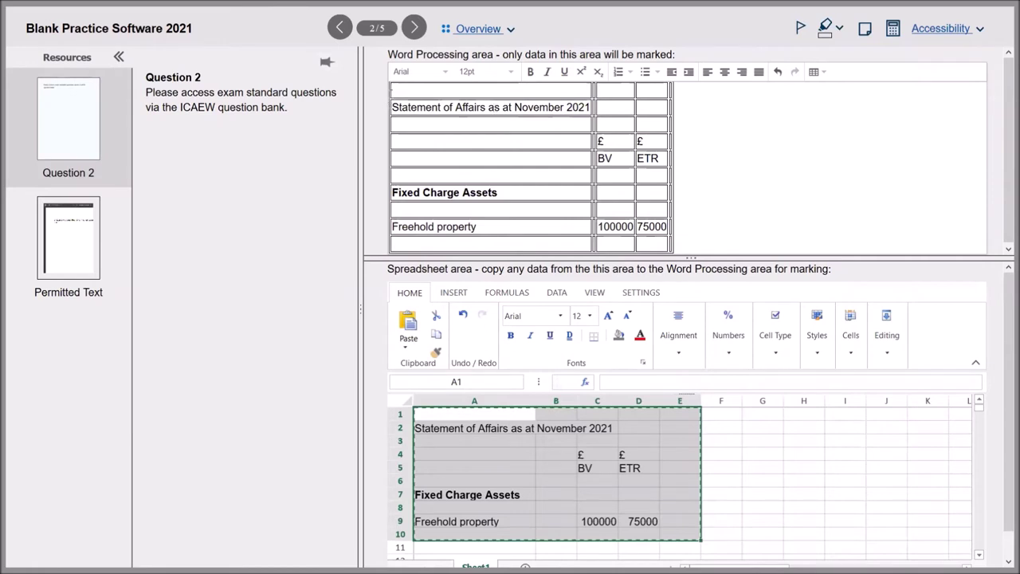
Make room above the pasted table in the word processing area and add the label "A)" there
click(390, 90)
key(Return)
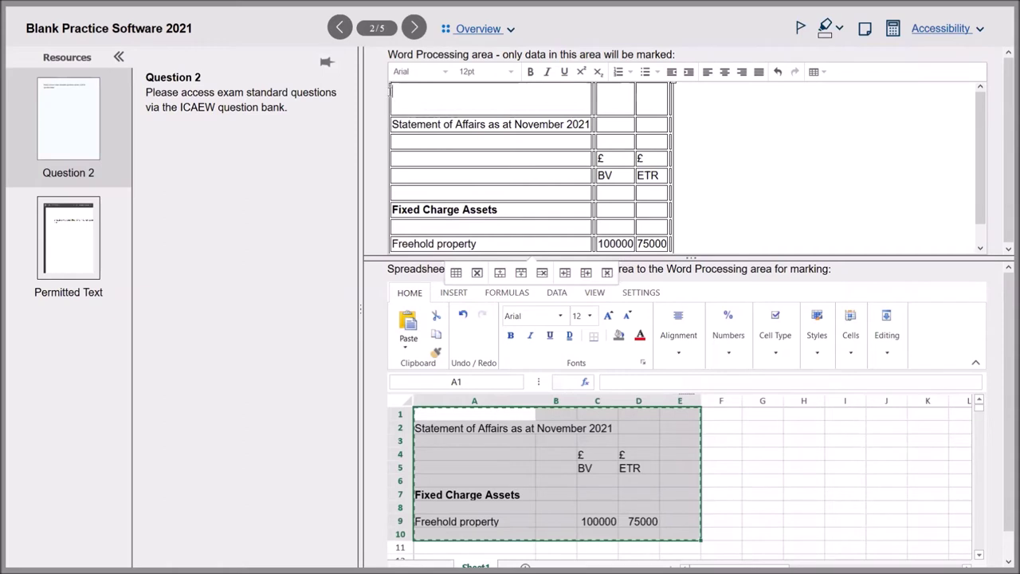
key(Return)
key(Return)
key(Return)
key(Return)
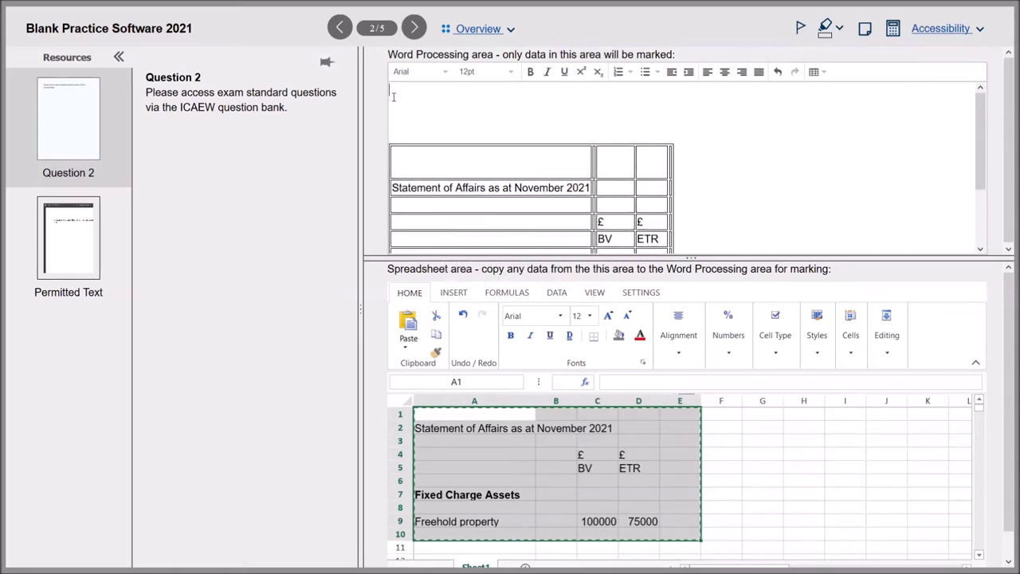
text(A))
key(Delete)
key(Delete)
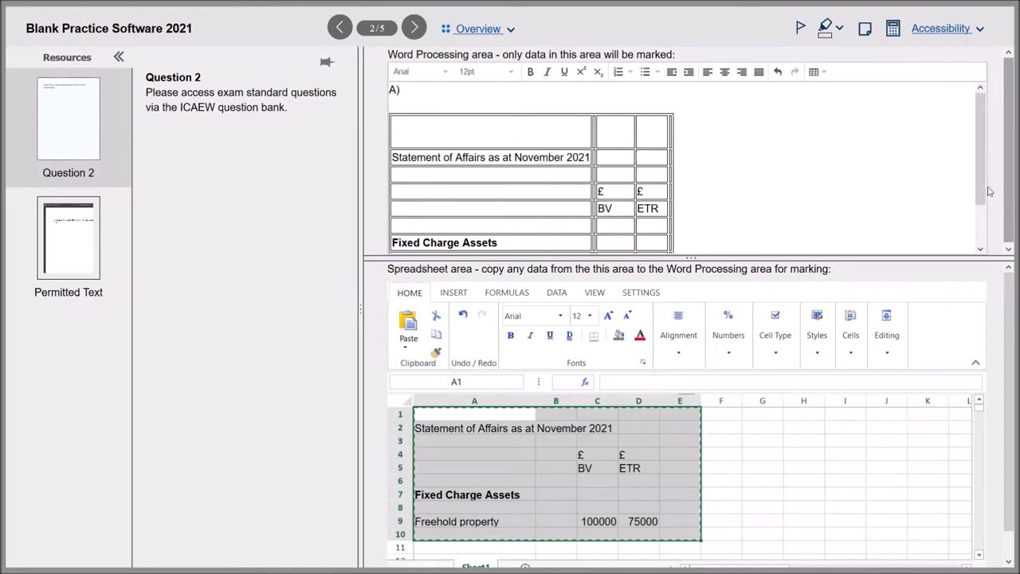
Below the table, write "b) A statement of affairs is ..." and the separate paragraph "It is prepared at the date of liquidation"
scroll(981, 186, down, 1)
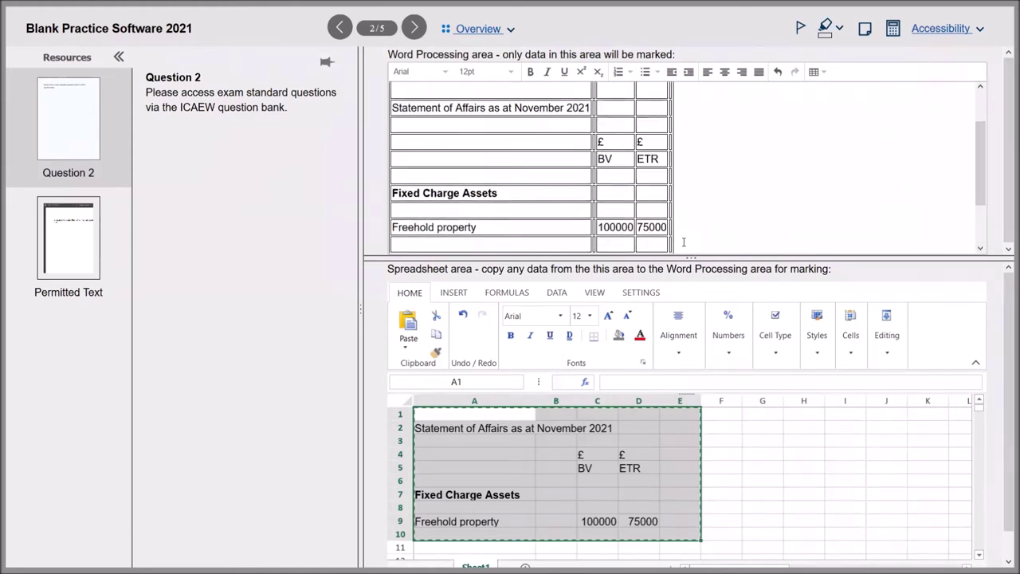
click(981, 247)
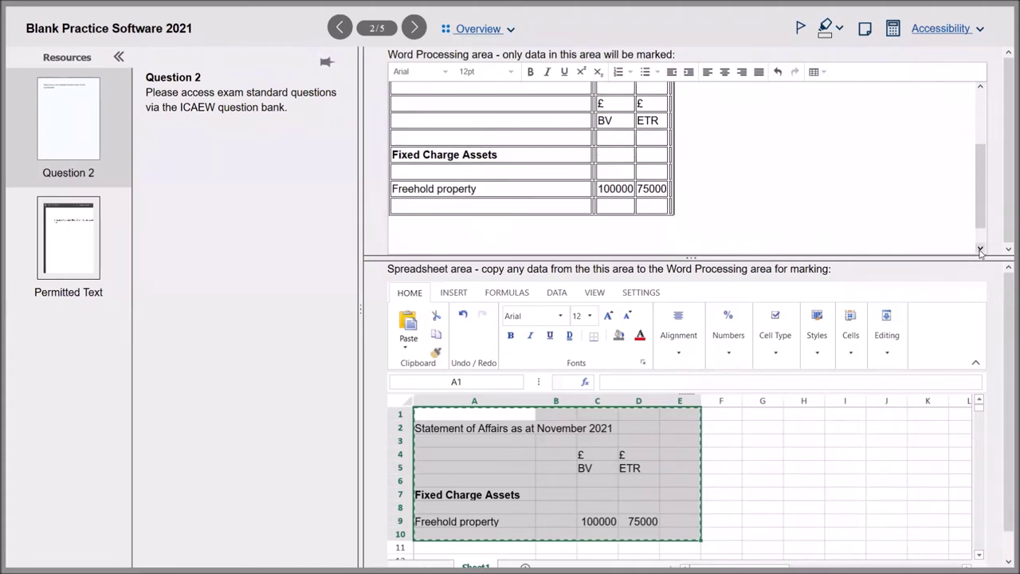
click(980, 248)
click(406, 218)
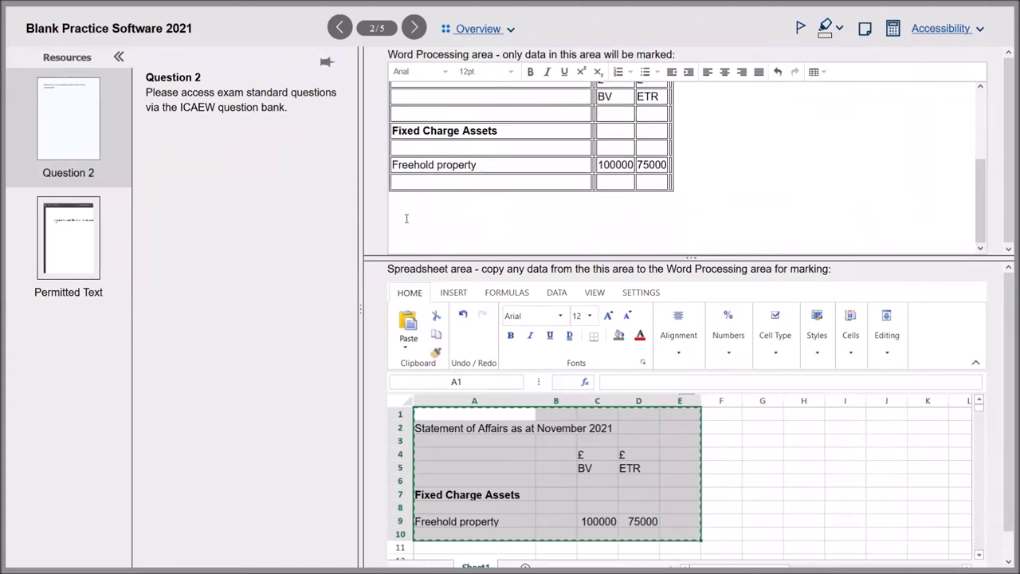
text(b))
text(A statement of affairs is ...)
key(Return)
key(Return)
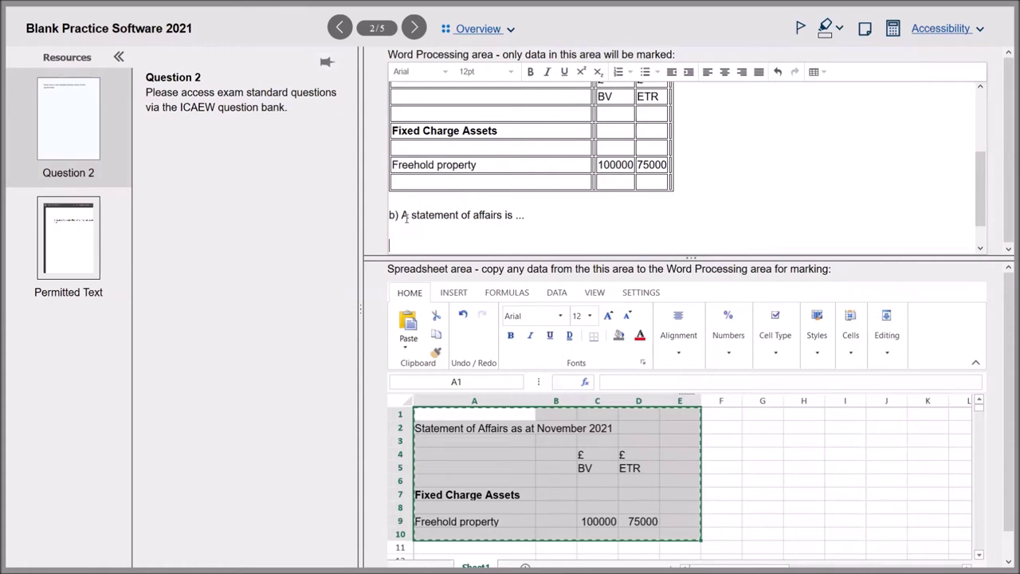
text(It is prepared at the date of)
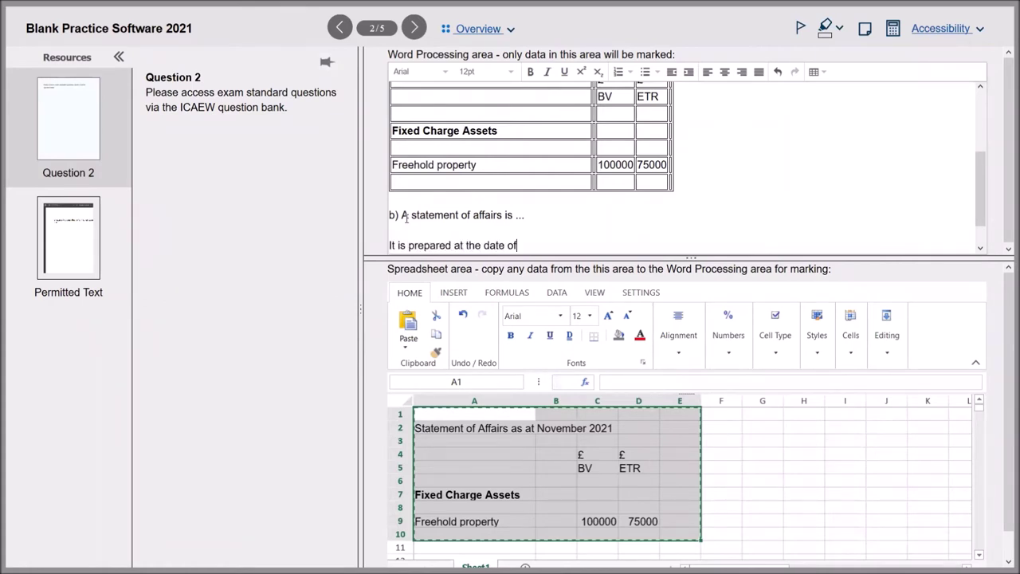
text( liquidation)
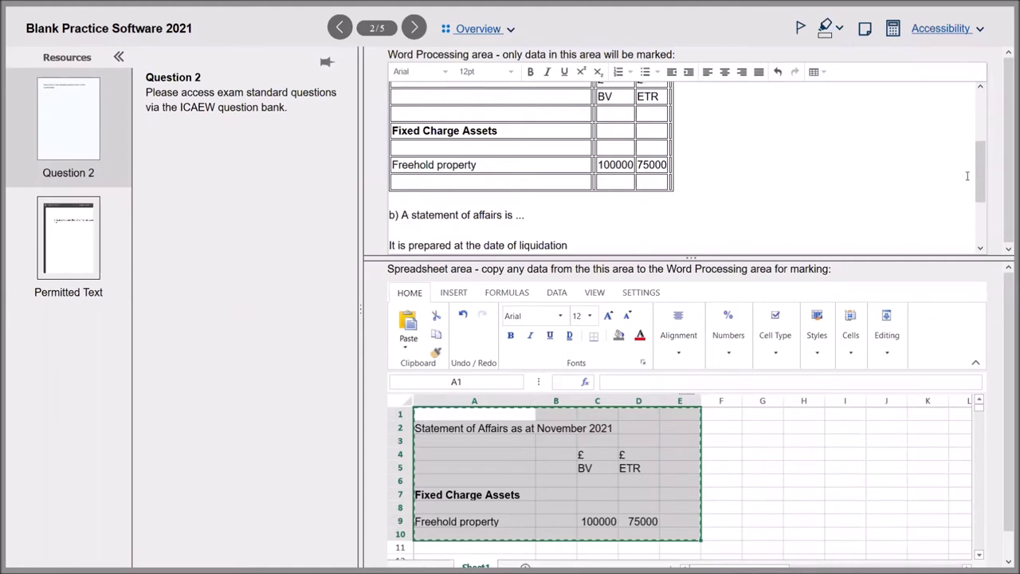
Add the label "c)" below the liquidation sentence, leaving blank space between them
drag(981, 184, 982, 233)
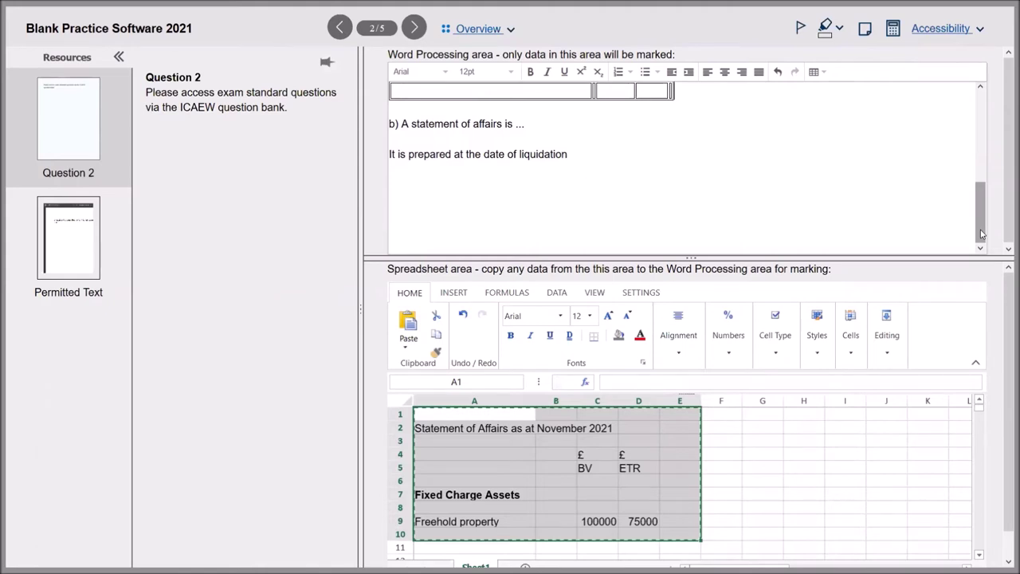
drag(982, 233, 985, 230)
text(c))
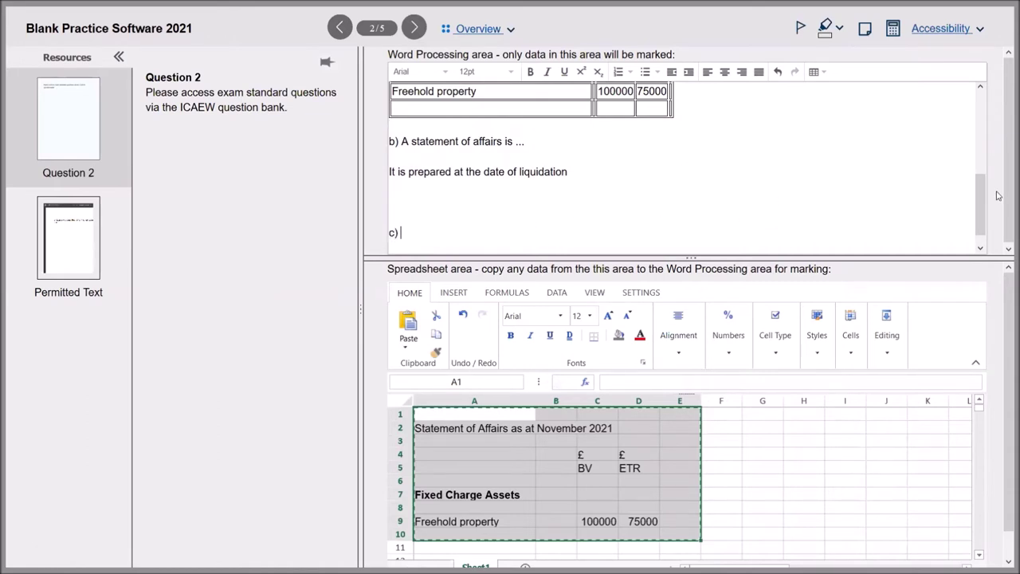
drag(982, 208, 982, 140)
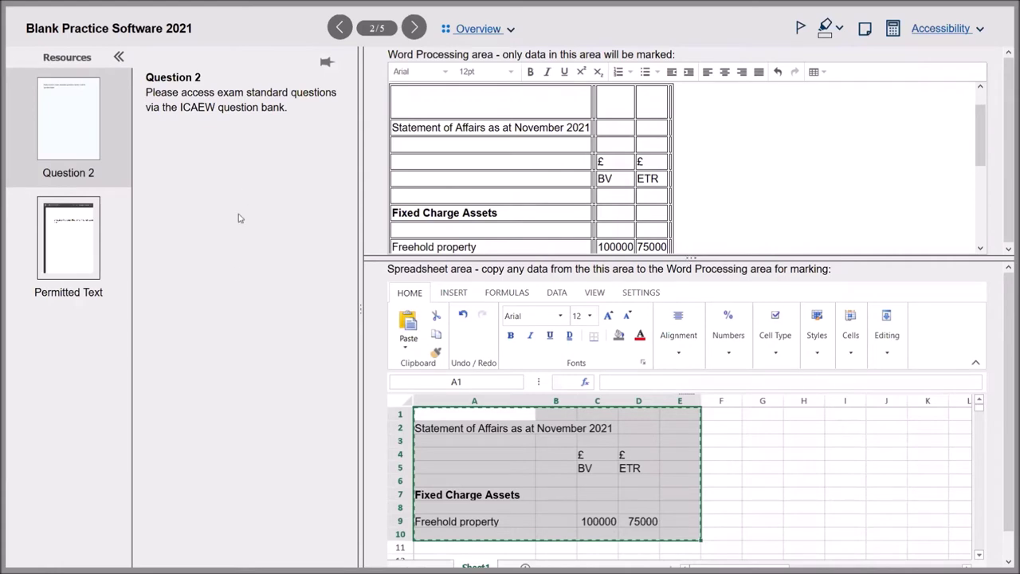
Enlarge the spreadsheet area by shrinking the word processing area, and resize them again so the word processing area takes most of the height
drag(692, 257, 694, 195)
drag(693, 146, 692, 121)
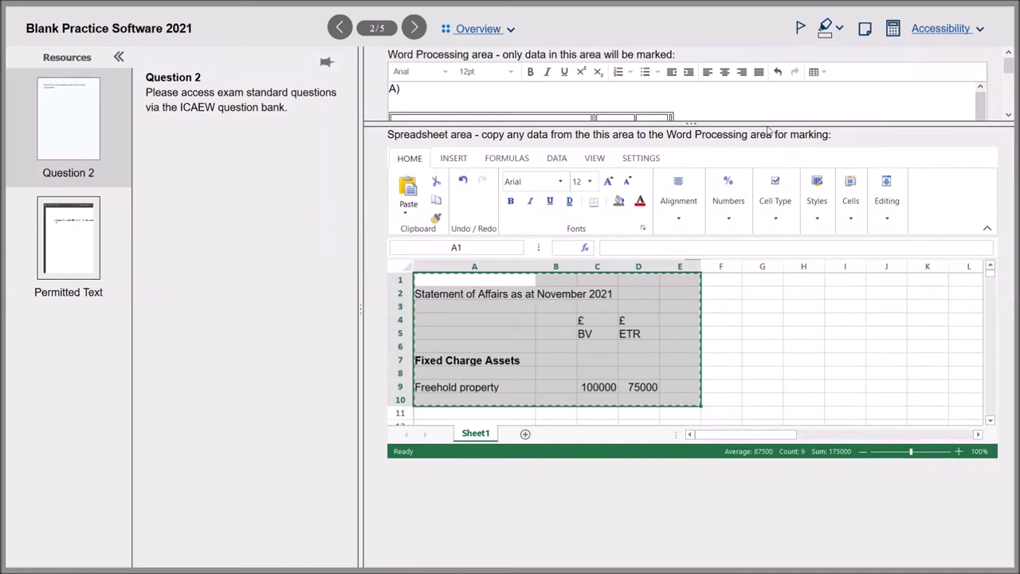
click(849, 182)
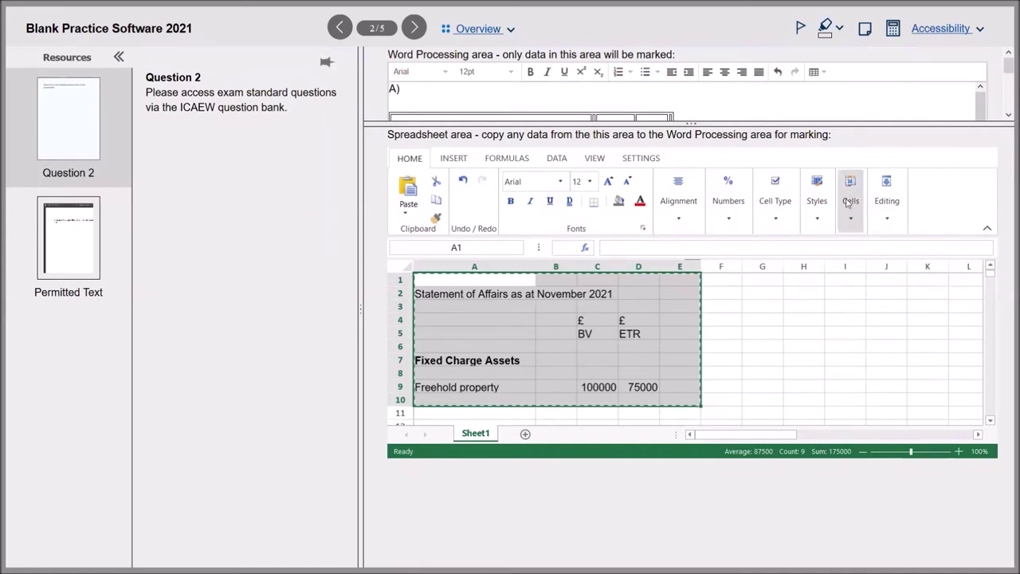
drag(692, 121, 684, 444)
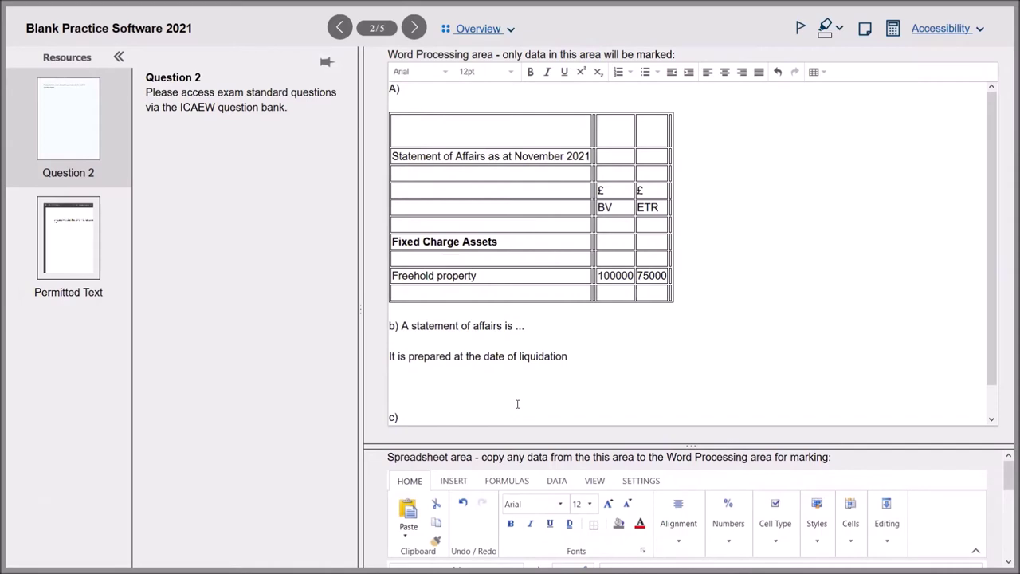
Set the font size of all the text below the table, from "b)" through "c)", to 10pt
click(437, 380)
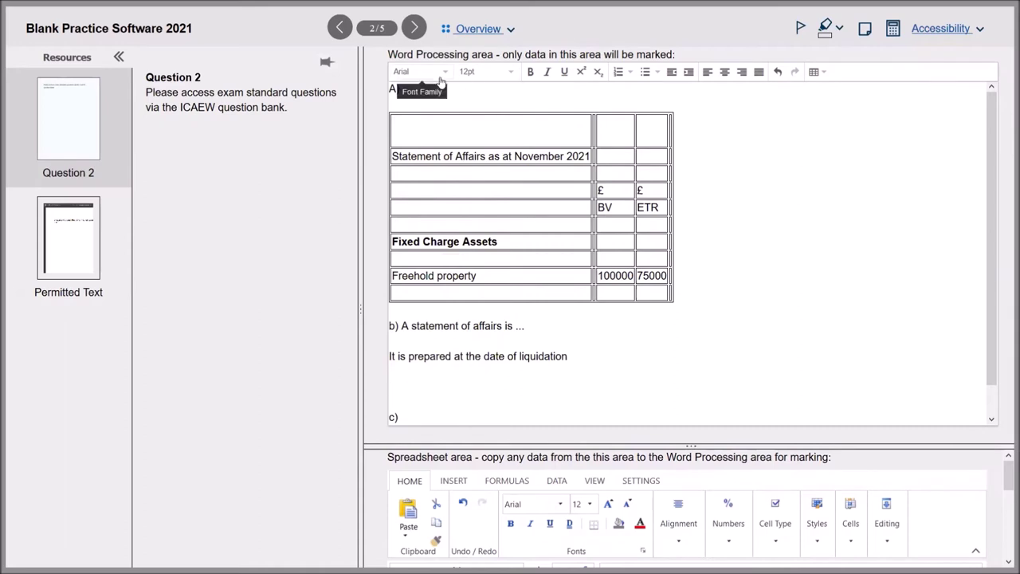
drag(571, 356, 387, 326)
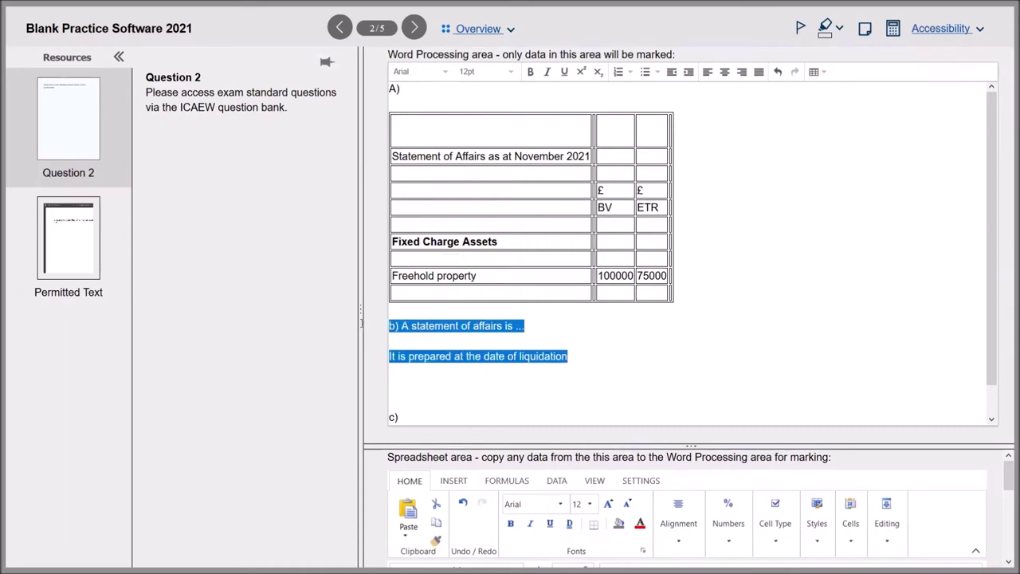
click(394, 336)
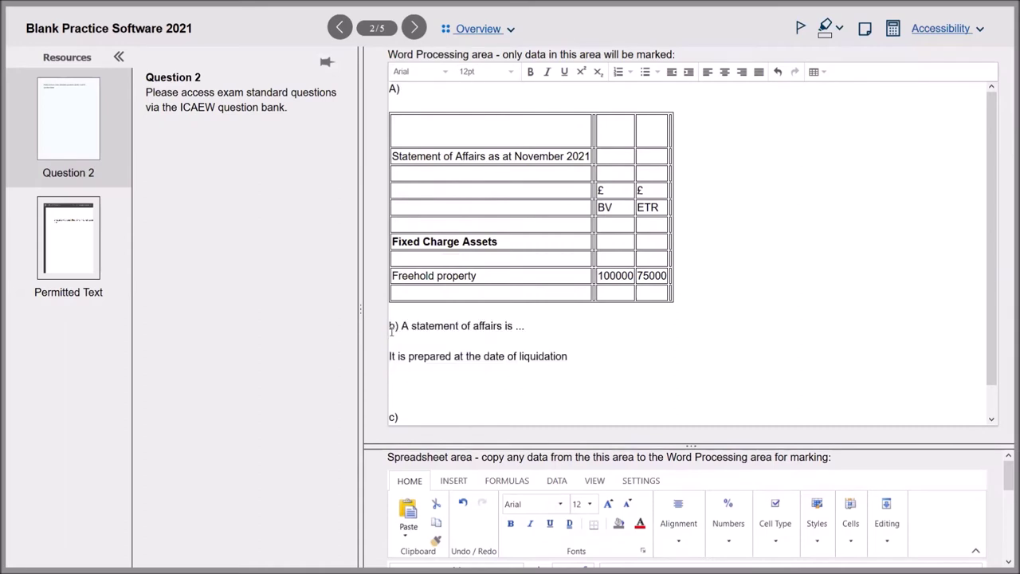
drag(391, 325, 551, 434)
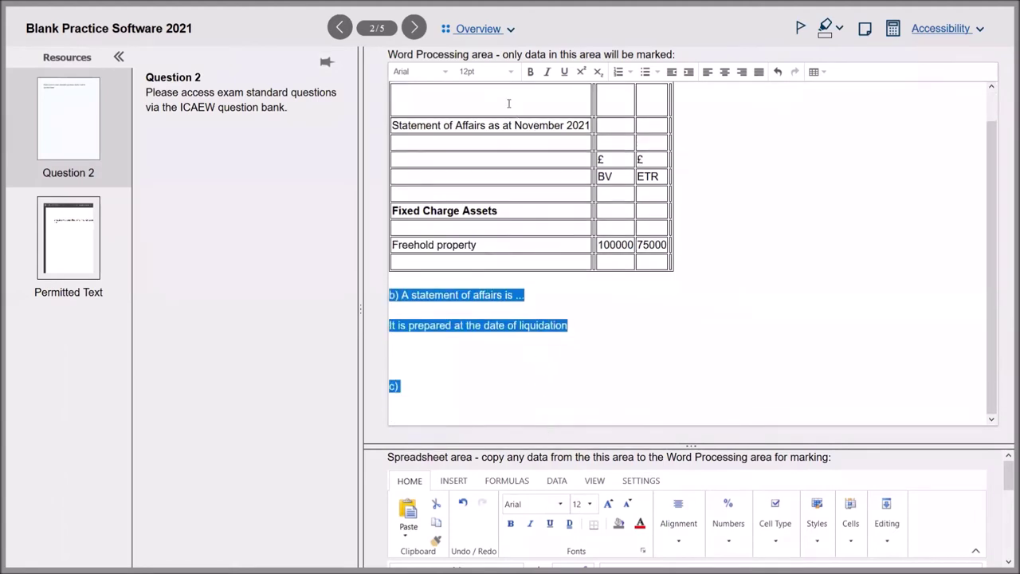
click(482, 73)
click(476, 113)
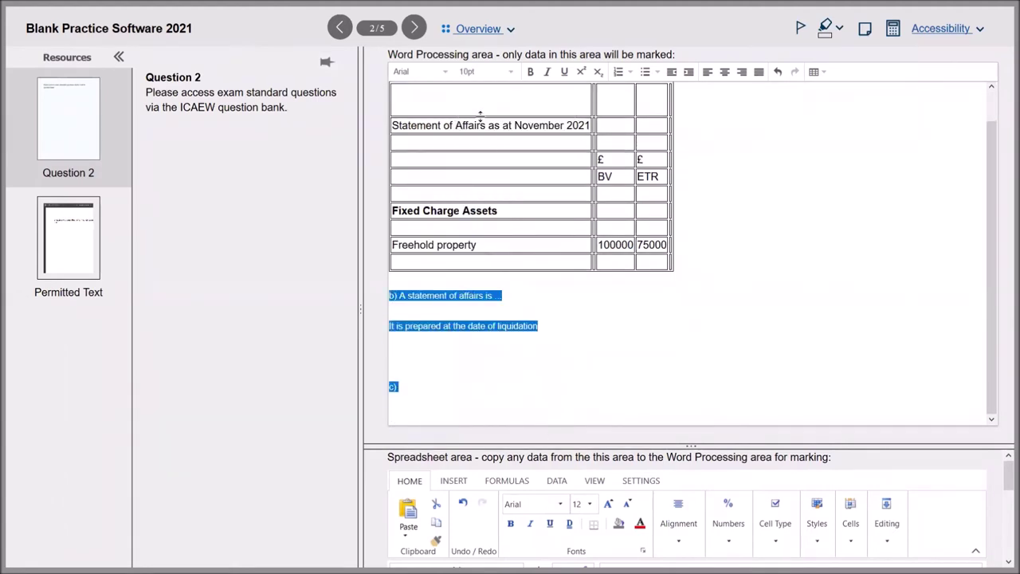
click(420, 385)
Remove the blank line between the two part b) sentences, and end the liquidation sentence with an ellipsis and a new line
click(402, 311)
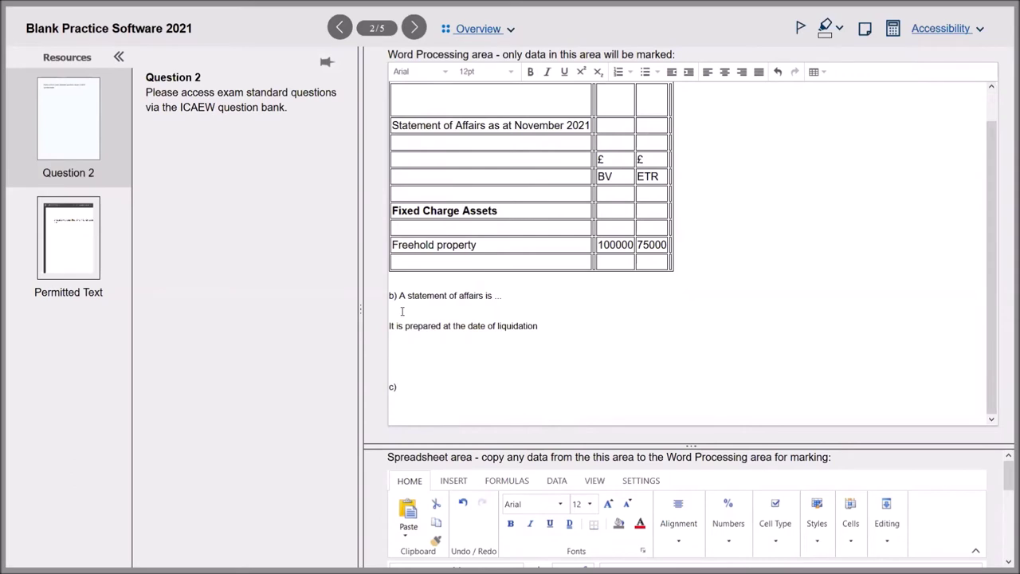
key(BackSpace)
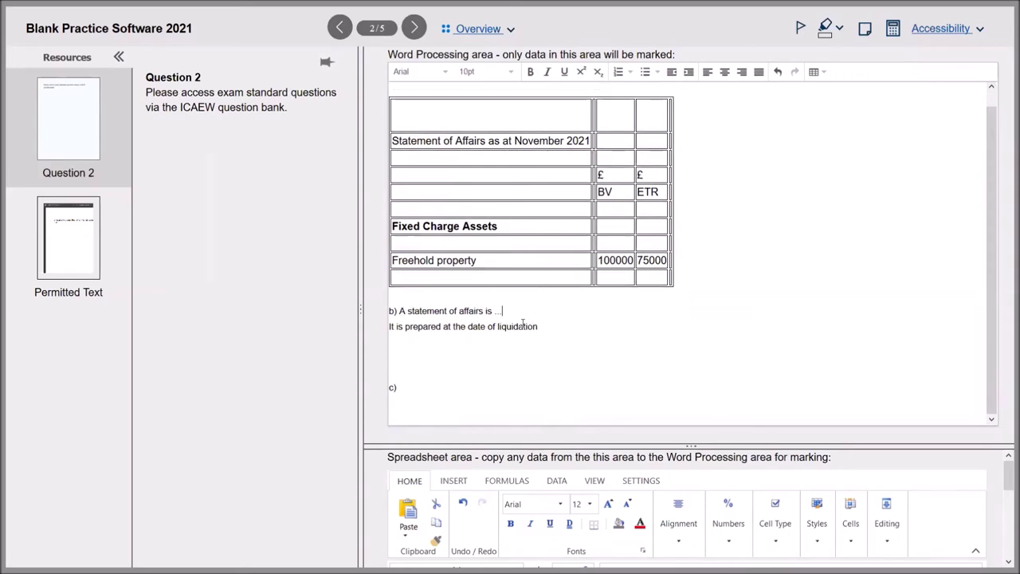
click(541, 327)
text(...)
key(Return)
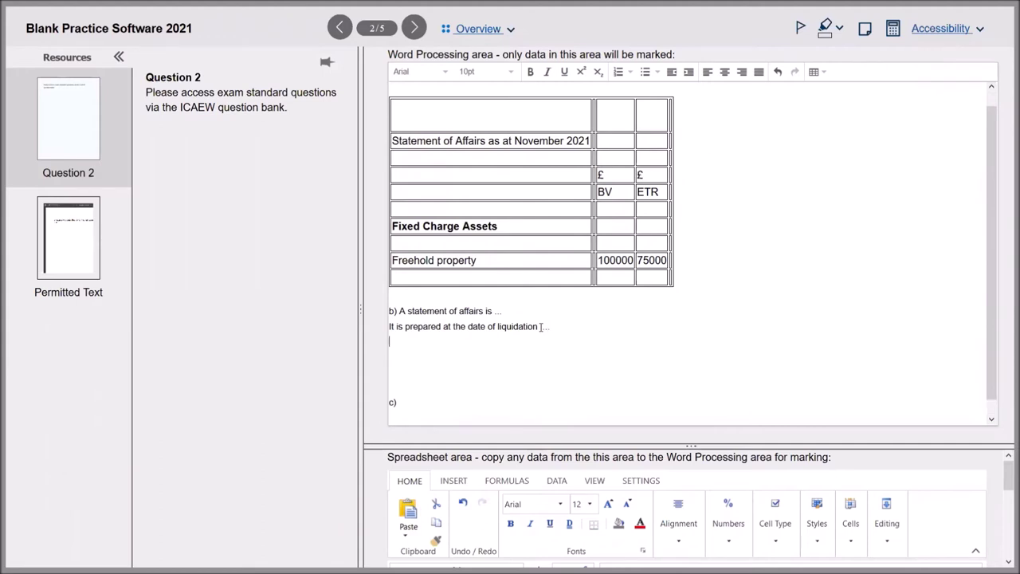
Below the liquidation sentence, start a line with "The directors" and add the underlined heading "Directors" above it, separated by a blank line
text(The directors)
click(391, 341)
key(Return)
key(Return)
click(395, 352)
text(Director)
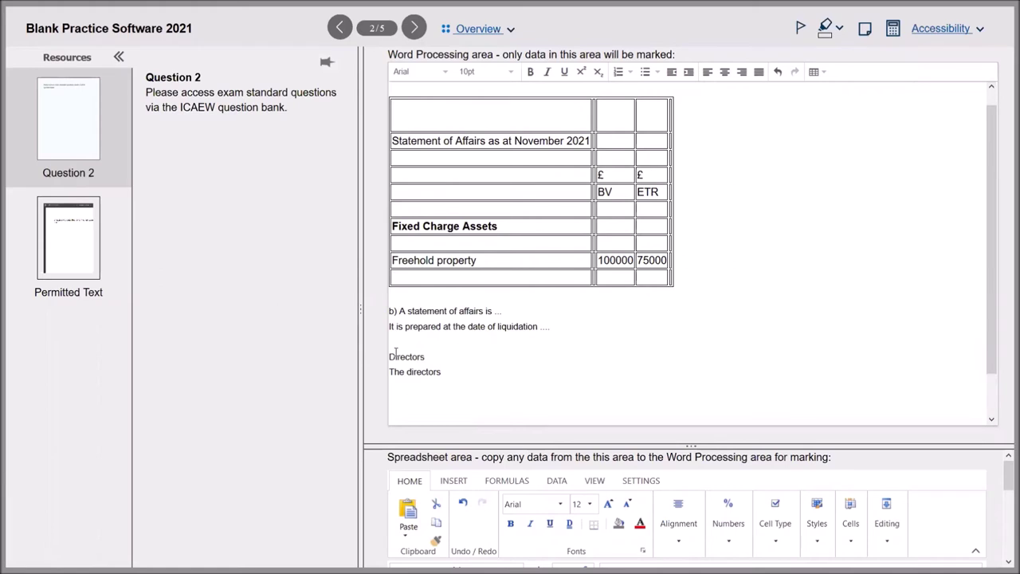
drag(422, 357, 389, 358)
click(563, 72)
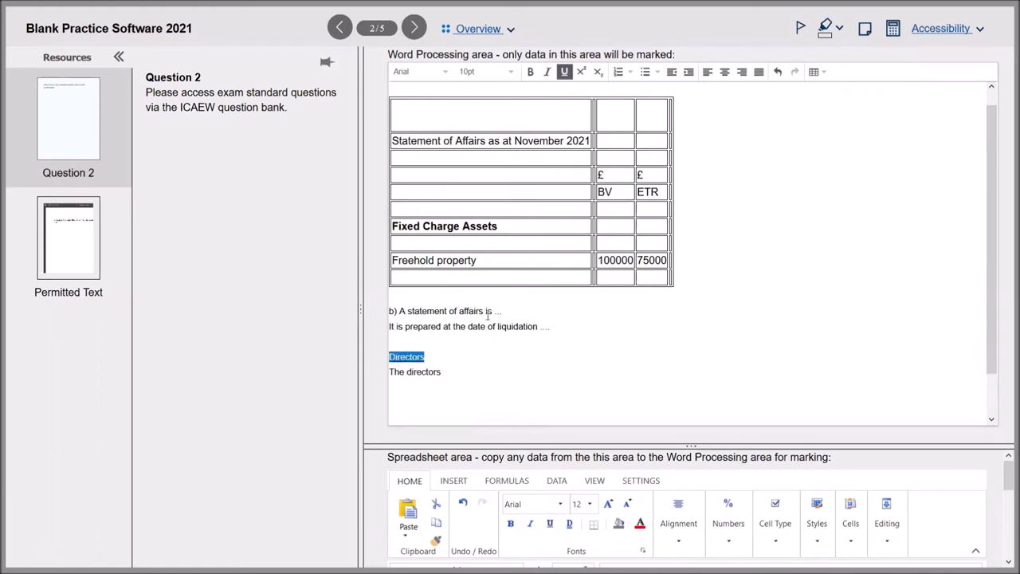
Complete the line under the heading as "The directors are legally responsible for the preparation of the Statement of Affairs"
click(465, 400)
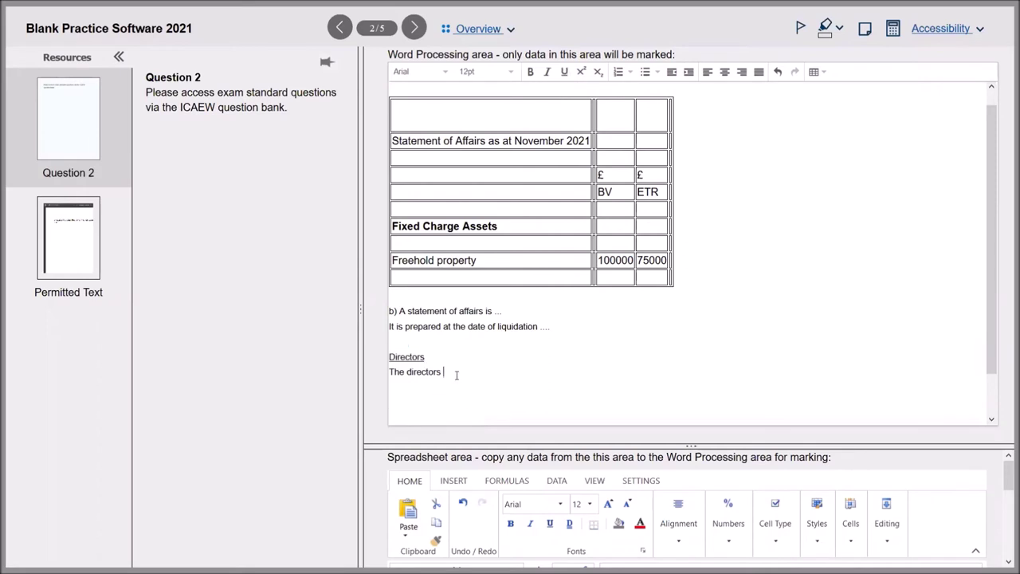
text(are legally responsible for the prep)
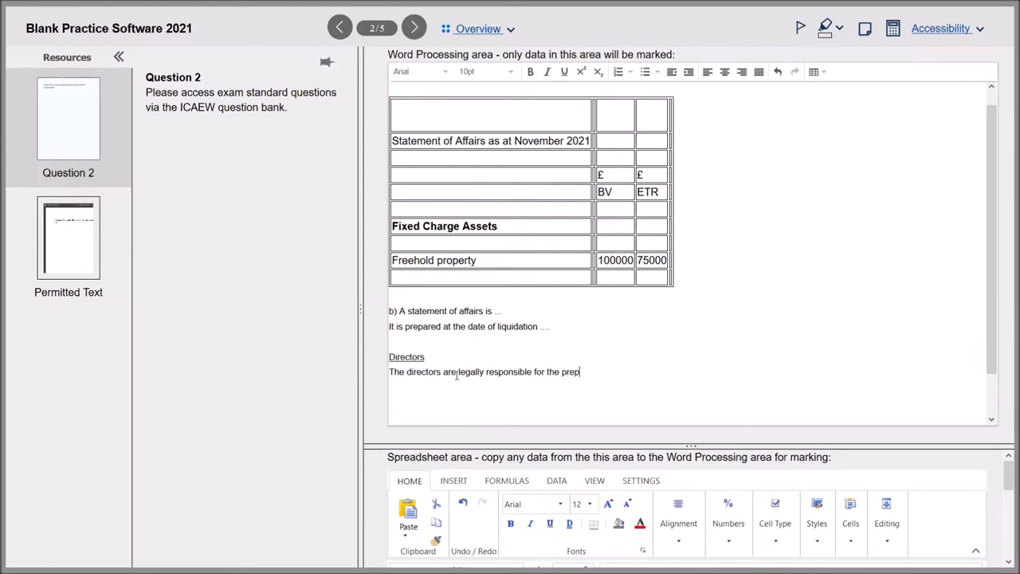
text(aration of the Statemen)
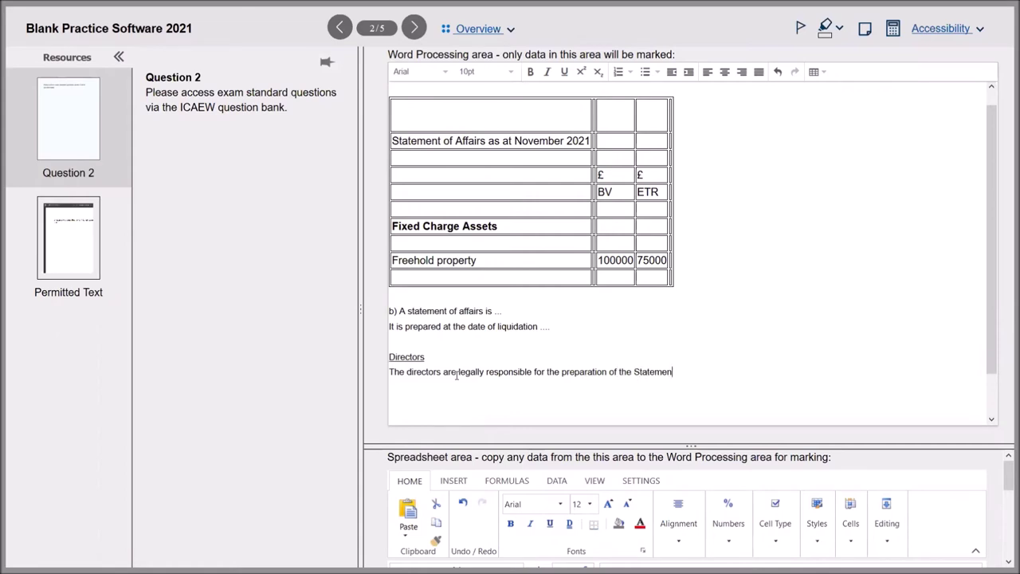
text(t of Affairs)
Add the underlined heading "Here" on a new line below the directors' responsibility sentence
key(Return)
text(Here)
drag(408, 387, 389, 387)
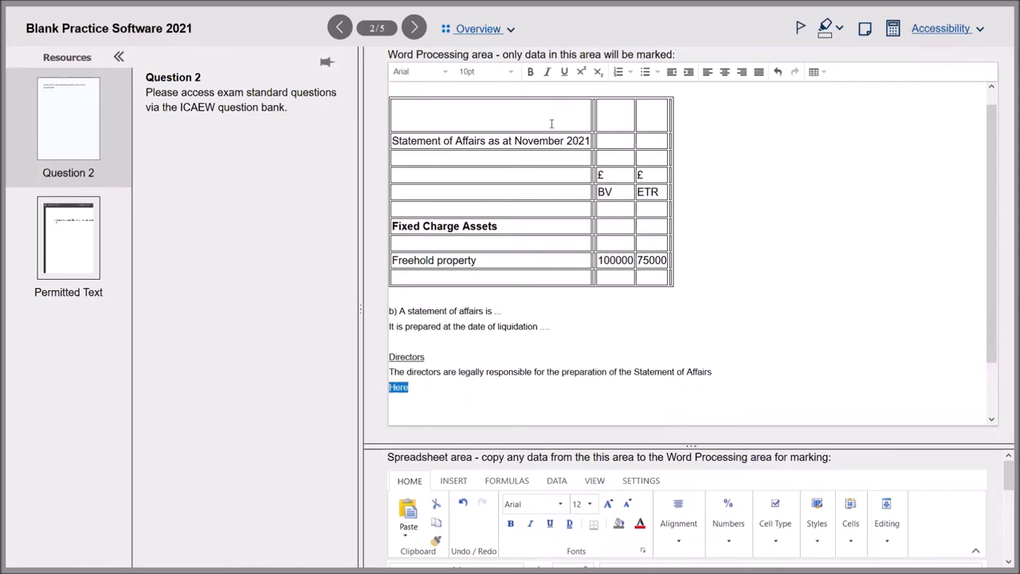
click(565, 72)
Write the question "Are the directors willing to do so?" beneath the "Here" heading
click(408, 407)
text(Are te)
key(BackSpace)
text(he)
text(directors )
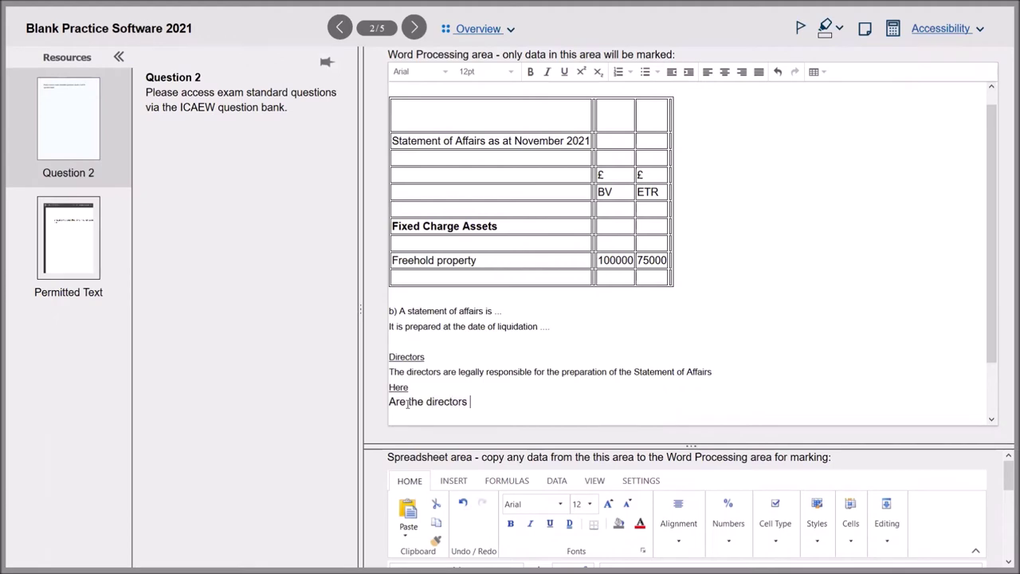
text(willing to do so?)
Enlarge the spreadsheet area, and rebalance the split so that both answer areas are comfortably sized
drag(990, 295, 987, 217)
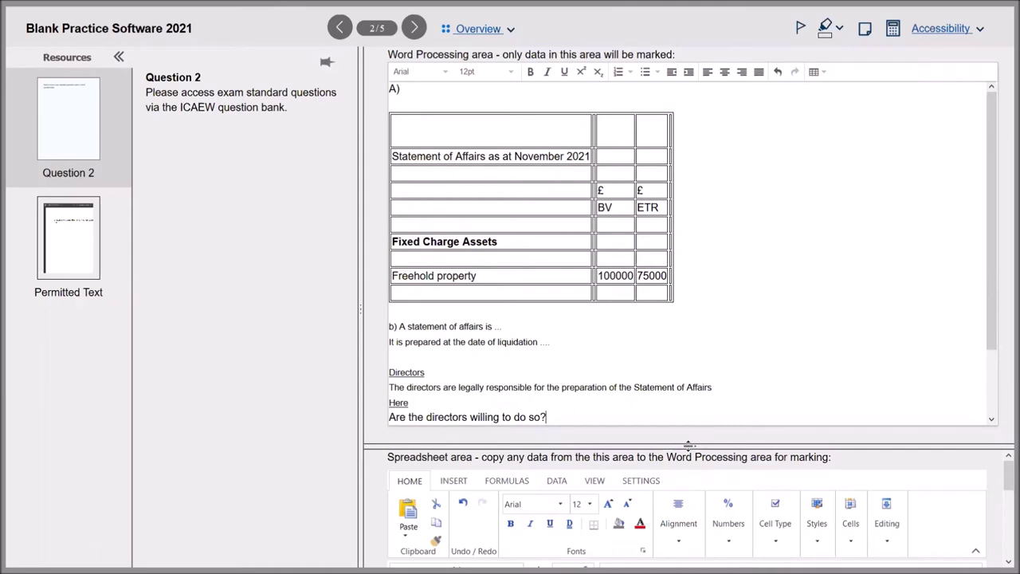
drag(689, 444, 683, 136)
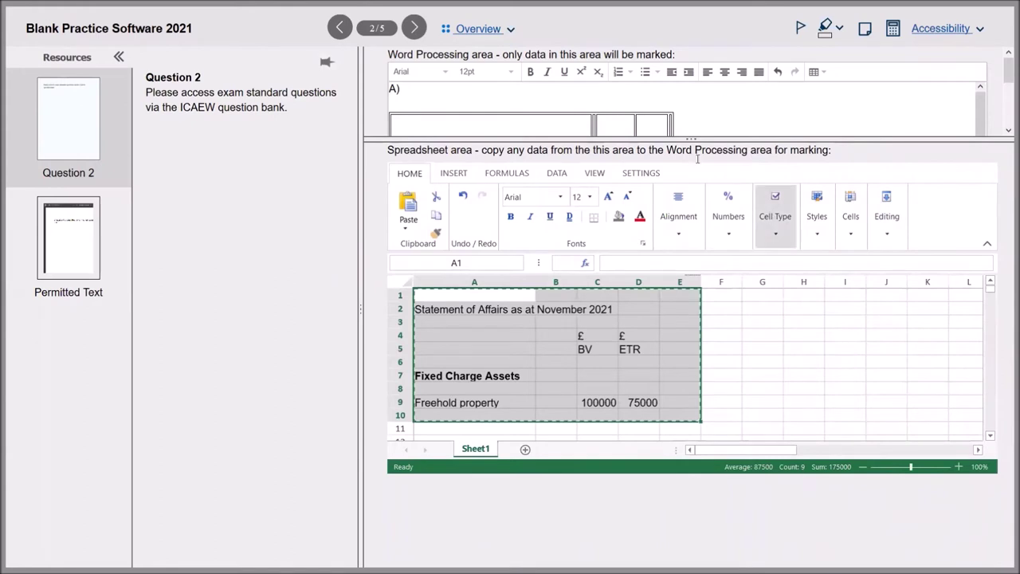
drag(689, 139, 687, 289)
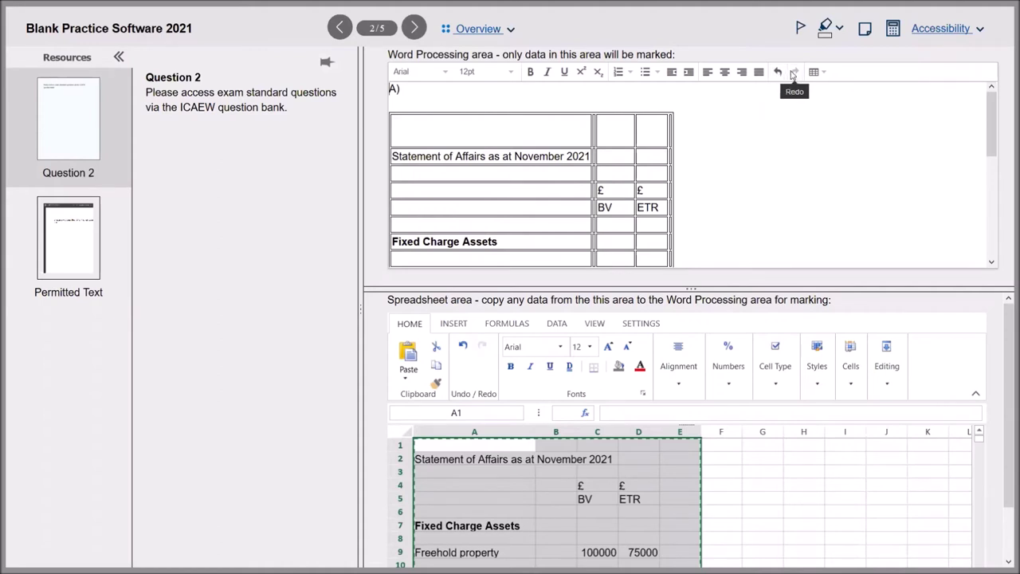
Look over the table options of the word processing area and close them without inserting anything
click(815, 73)
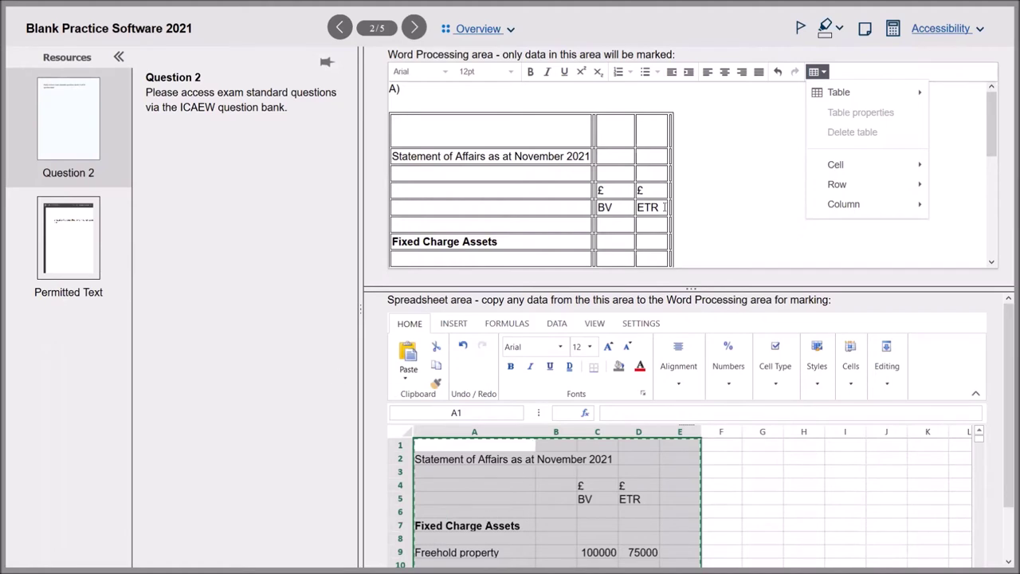
click(764, 183)
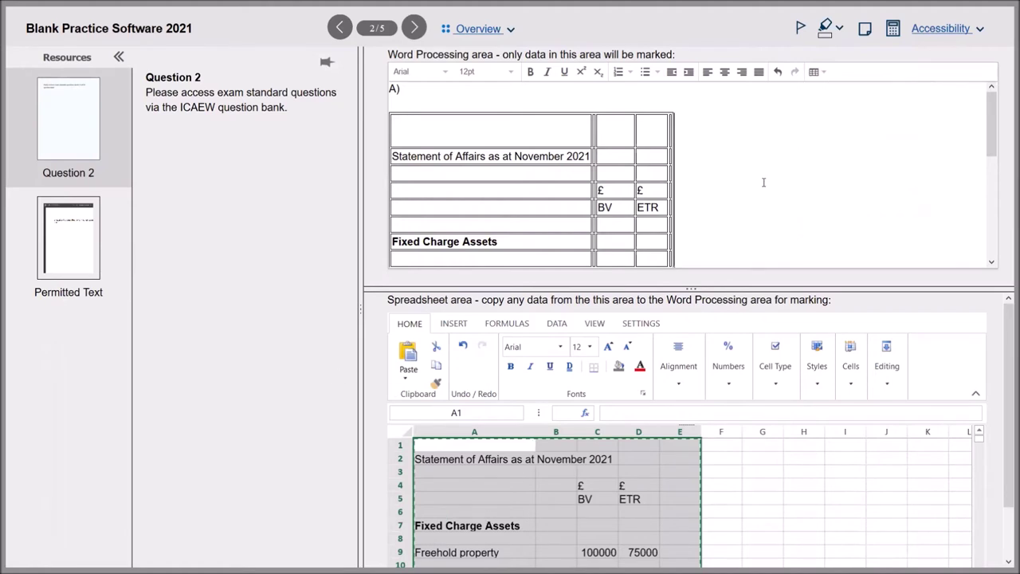
click(800, 31)
Open the Notepad, move it clear of the answer areas over the resources side, and close it
click(865, 30)
drag(550, 205, 392, 230)
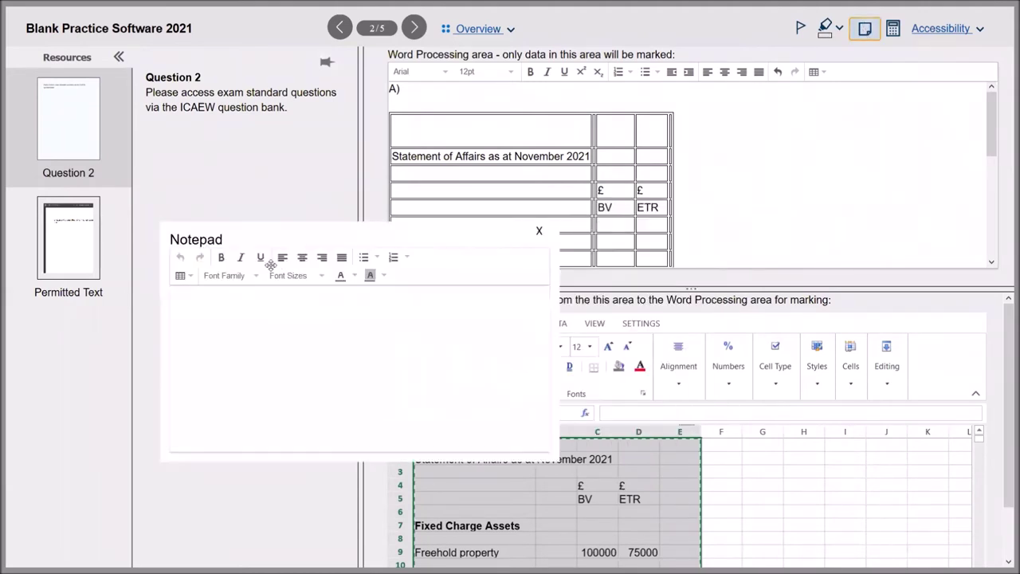
drag(239, 275, 238, 275)
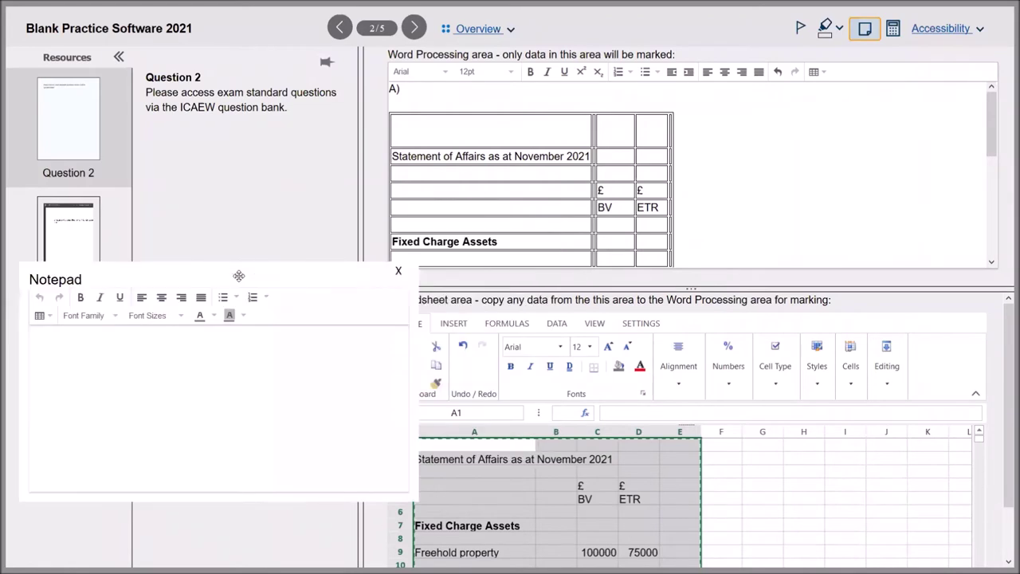
click(114, 349)
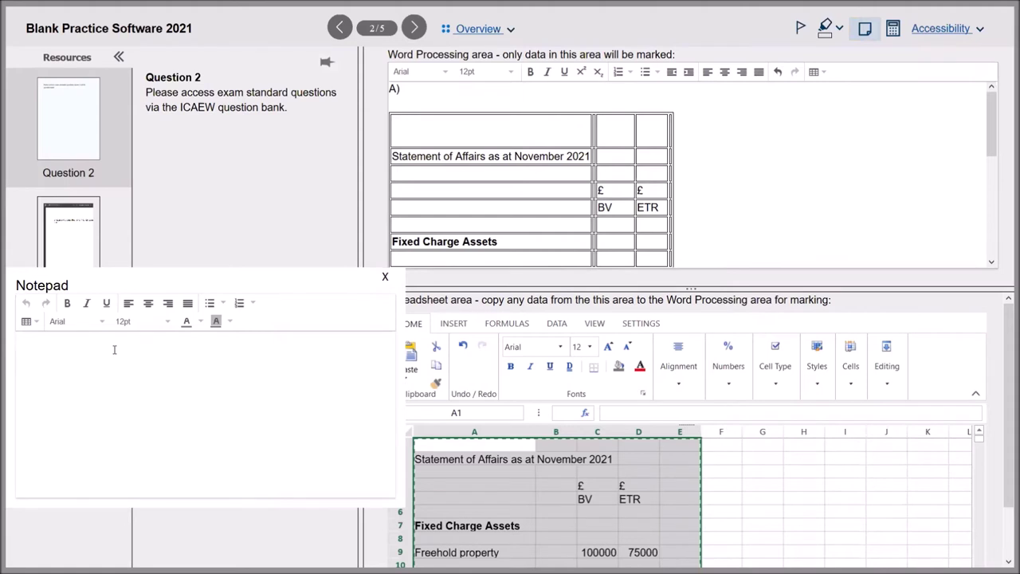
click(385, 276)
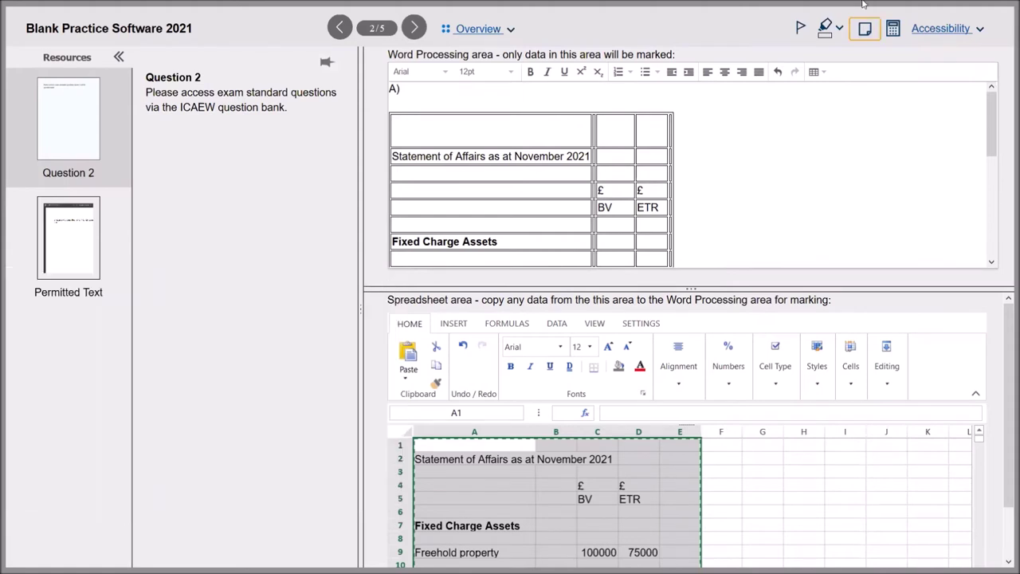
Open the calculator, move it clear of the answer areas, and close it
click(894, 30)
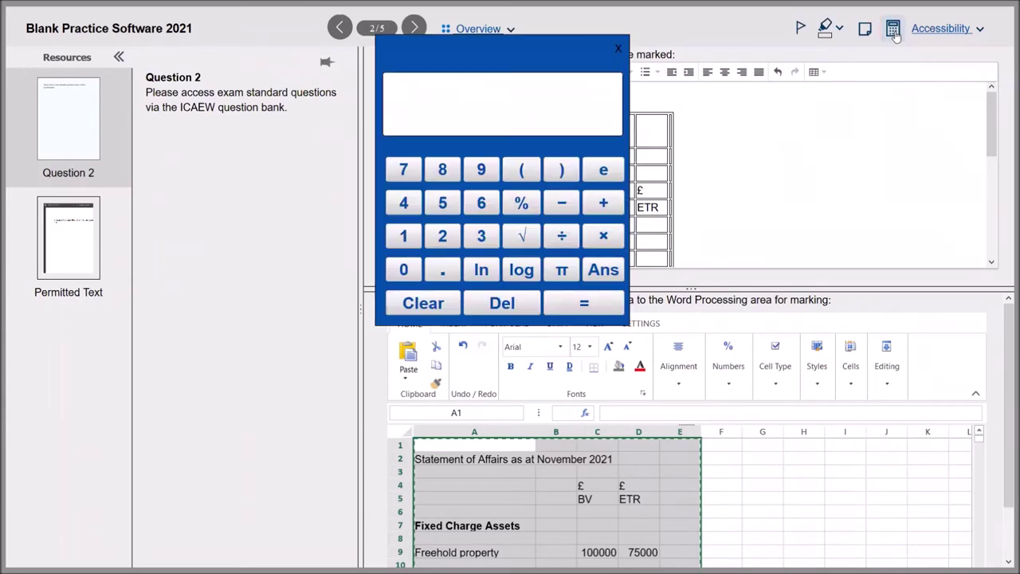
drag(539, 52, 206, 277)
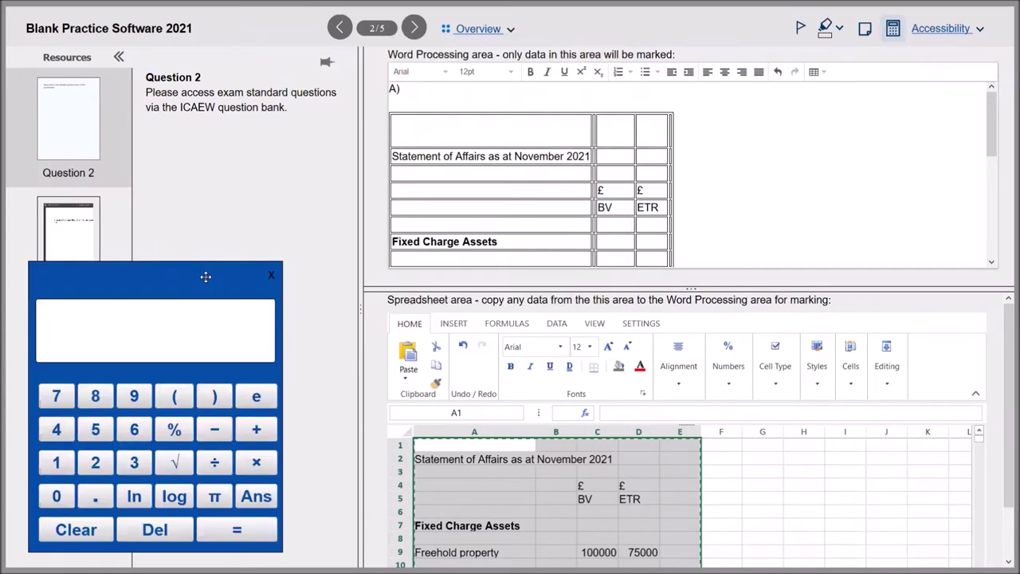
click(270, 276)
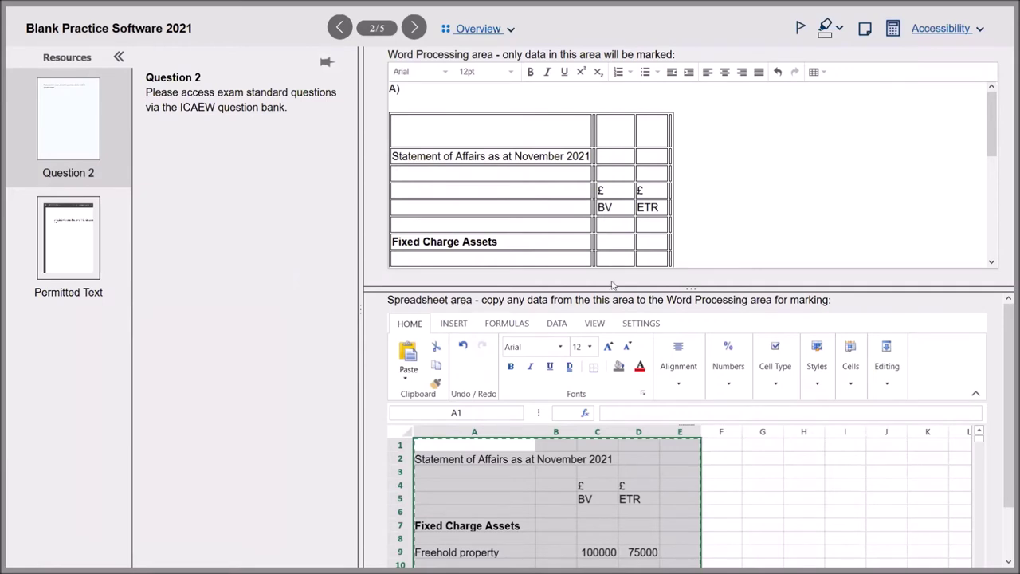
Enlarge the spreadsheet area by shrinking the word processing area, and zoom the sheet out one step with cell H3 selected
drag(993, 144, 992, 194)
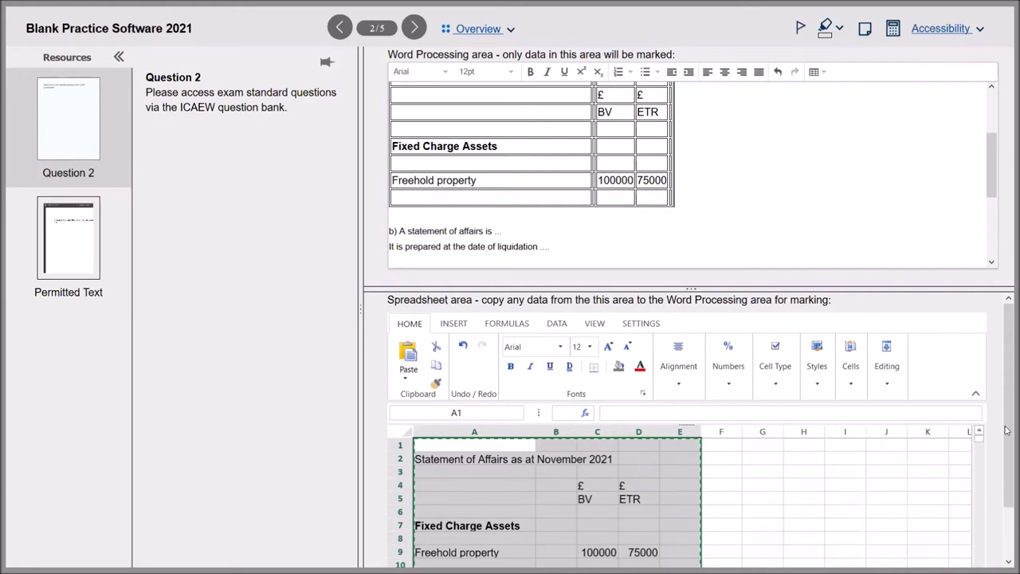
scroll(1007, 488, down, 1)
scroll(1006, 488, down, 1)
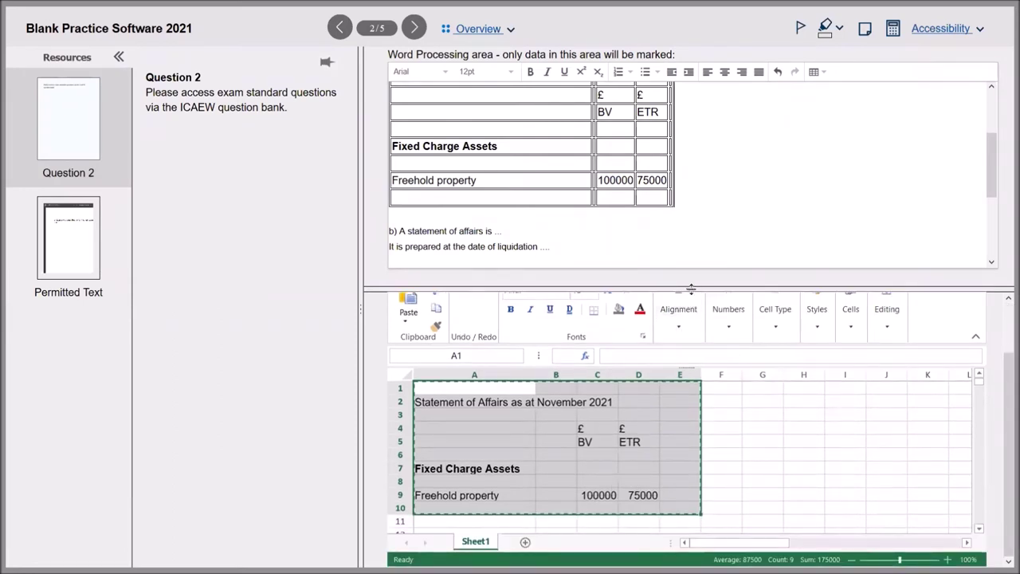
drag(692, 270, 690, 167)
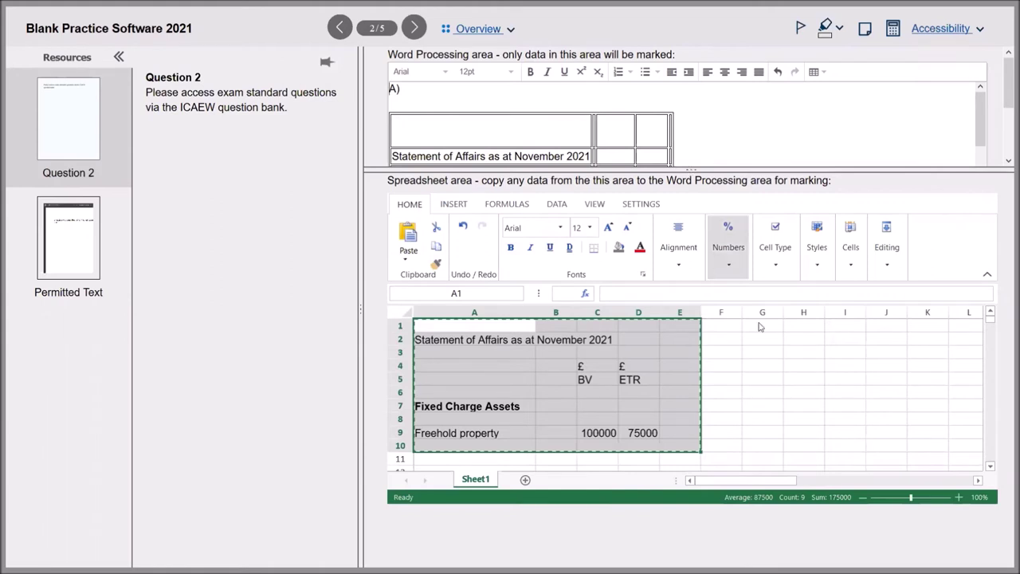
click(795, 358)
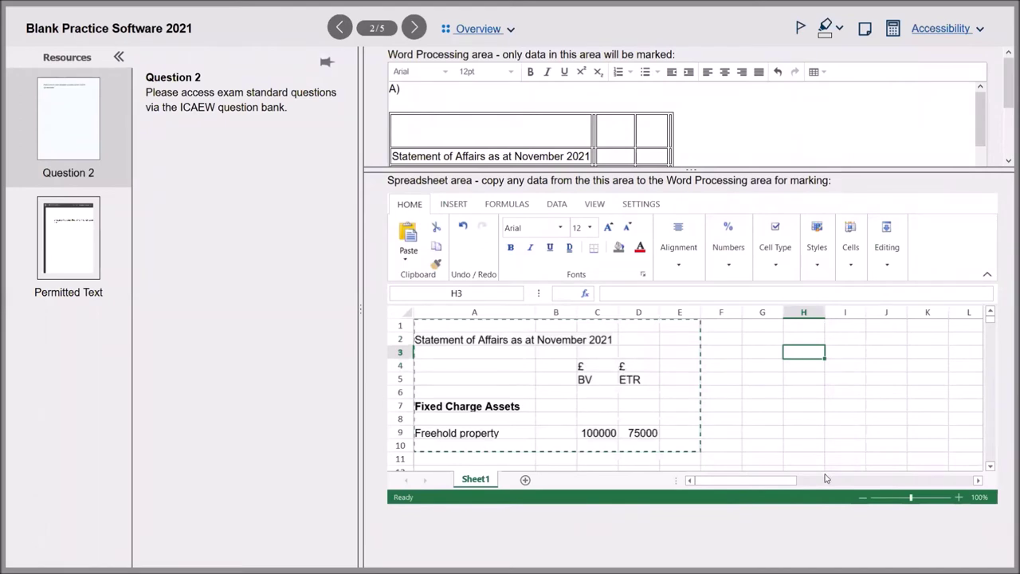
click(863, 498)
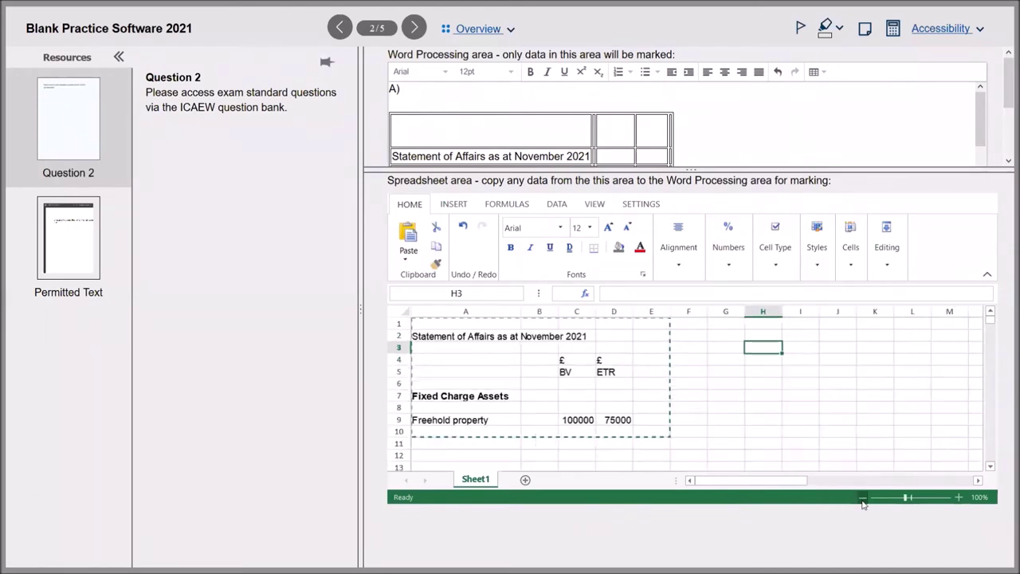
Try zooming the spreadsheet out several steps and back in
click(862, 497)
click(862, 497)
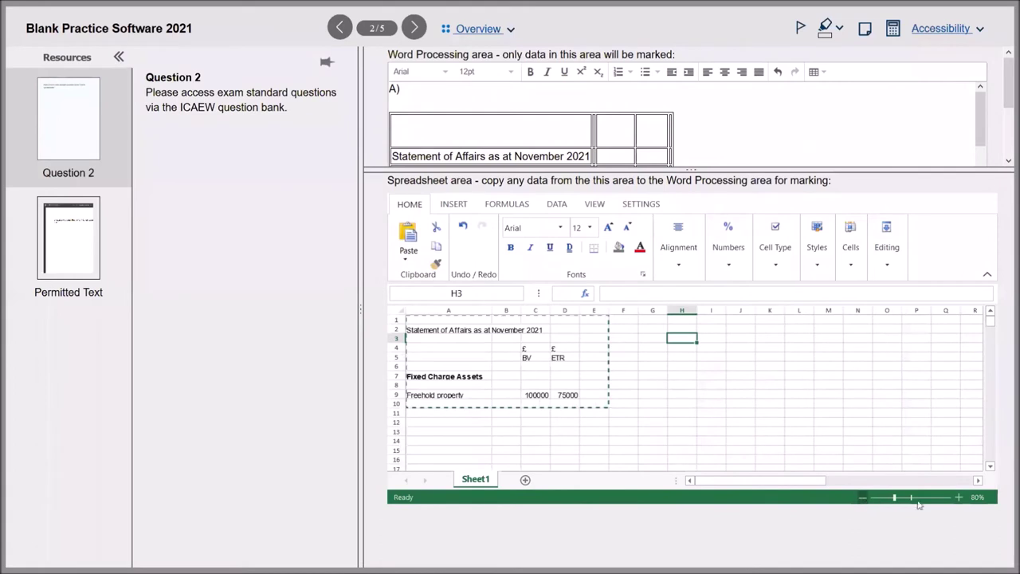
click(959, 497)
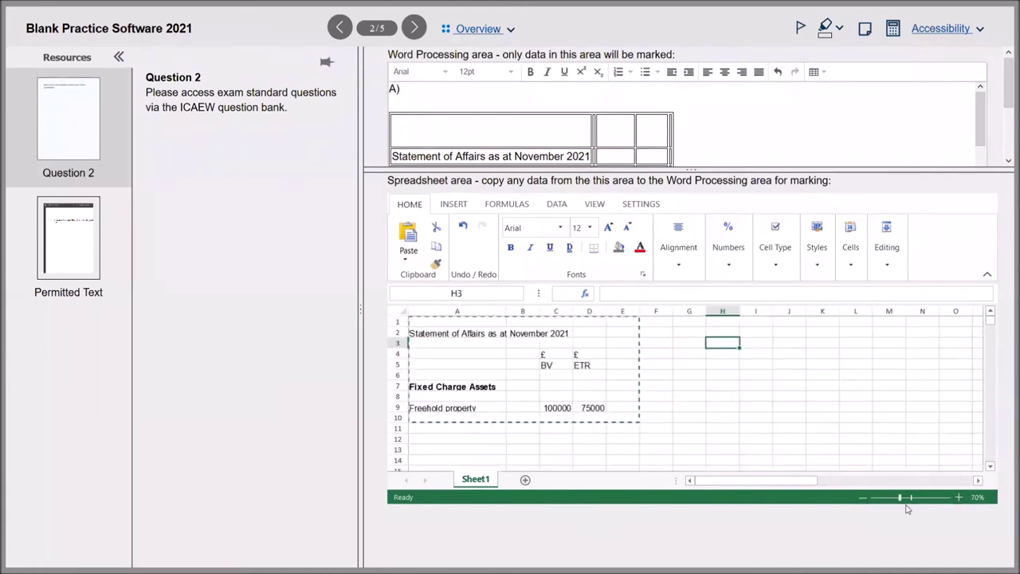
click(863, 499)
click(862, 499)
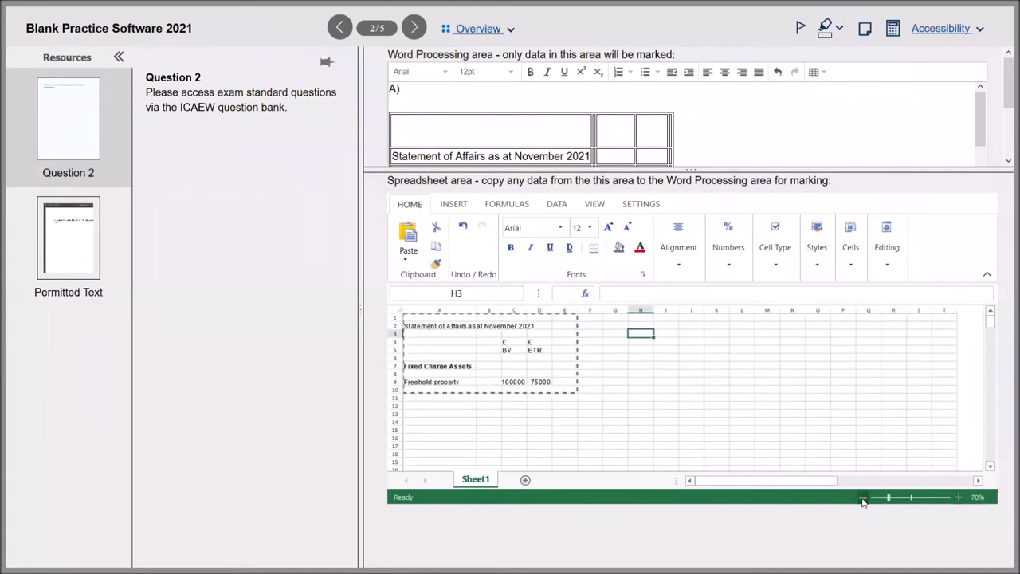
click(959, 497)
click(959, 497)
click(959, 498)
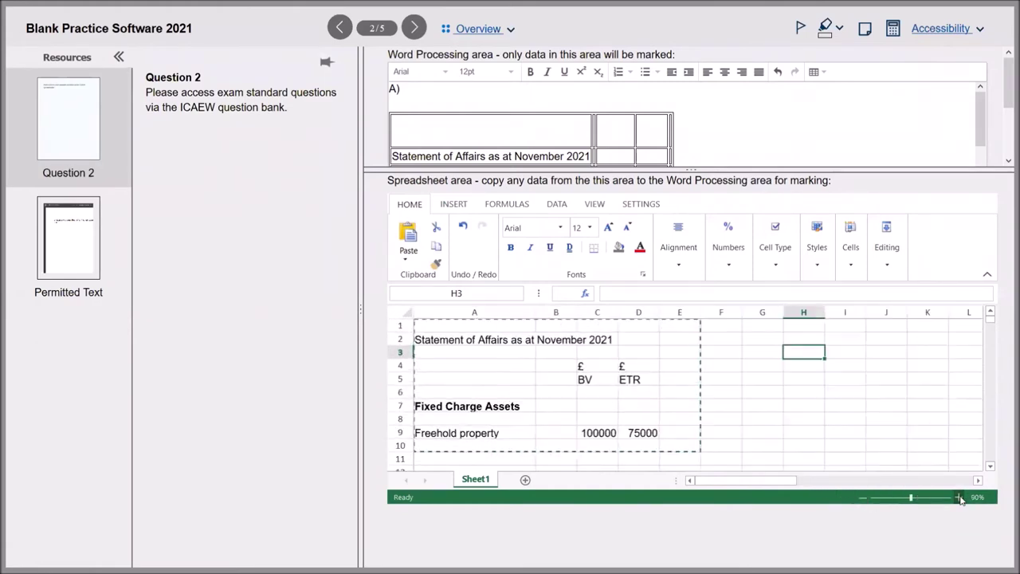
click(959, 497)
click(959, 497)
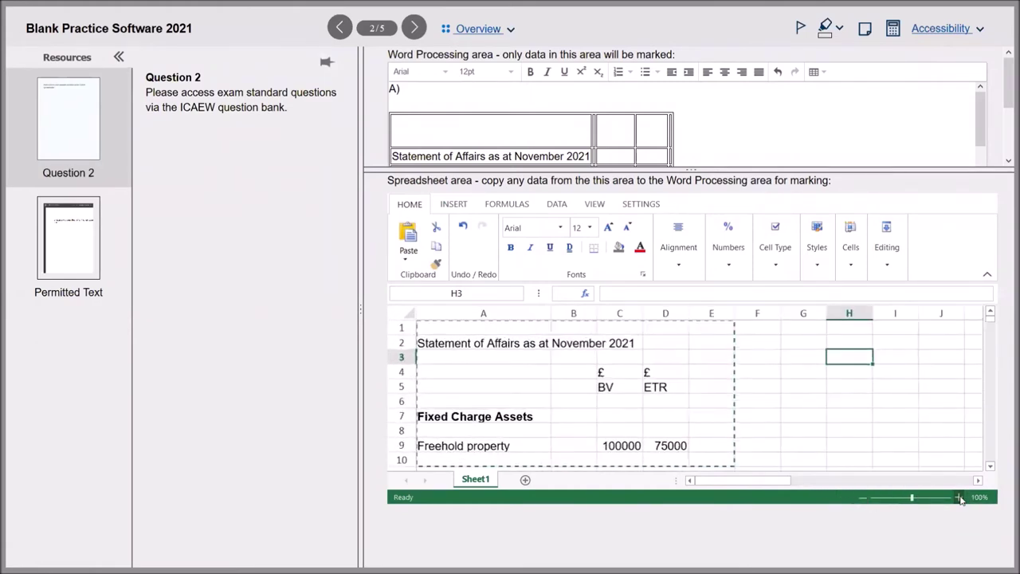
Zoom the spreadsheet out to 50% and back in to a working zoom of 70%
click(862, 498)
click(863, 498)
click(862, 498)
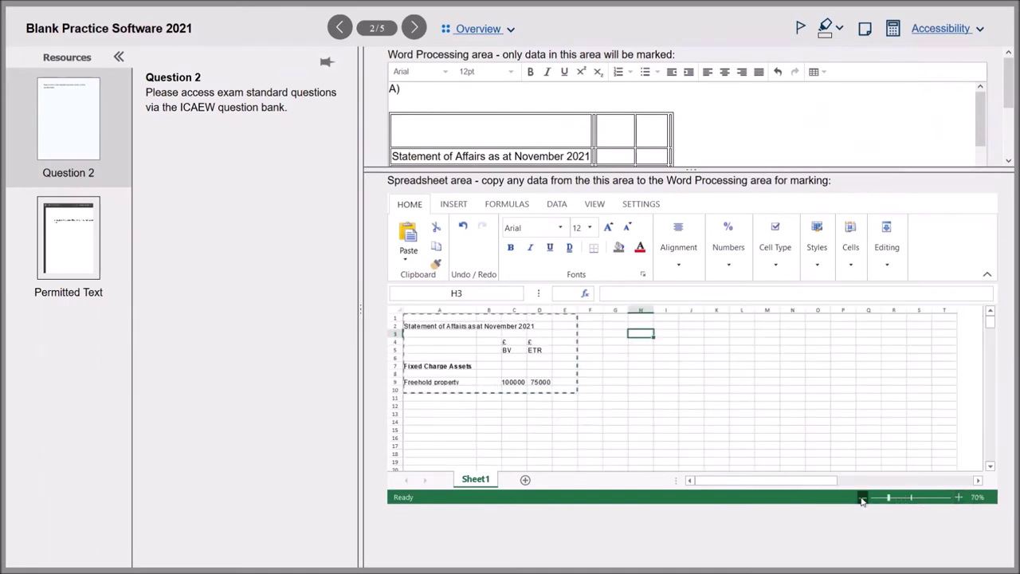
click(862, 497)
click(863, 497)
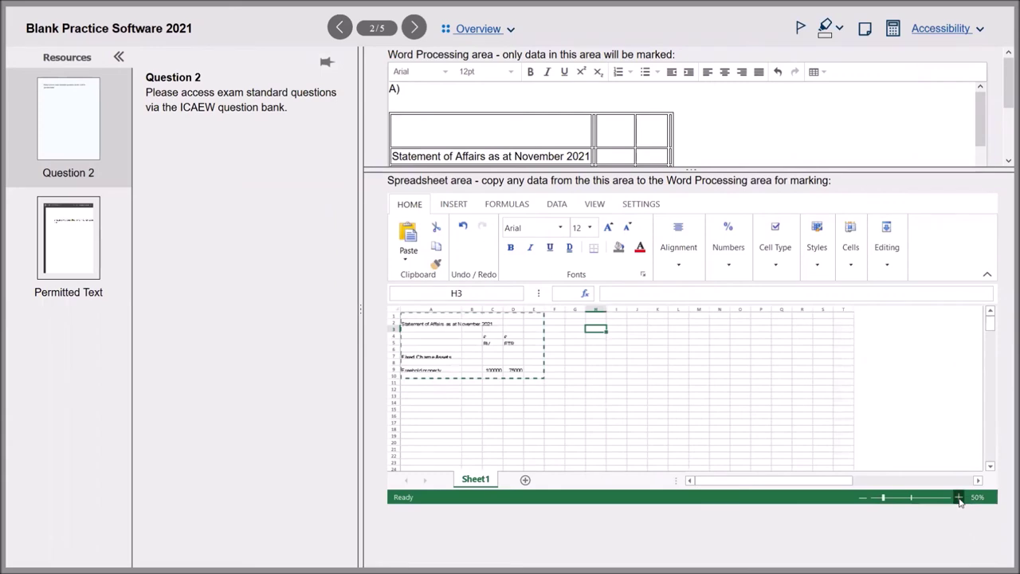
click(959, 497)
click(959, 497)
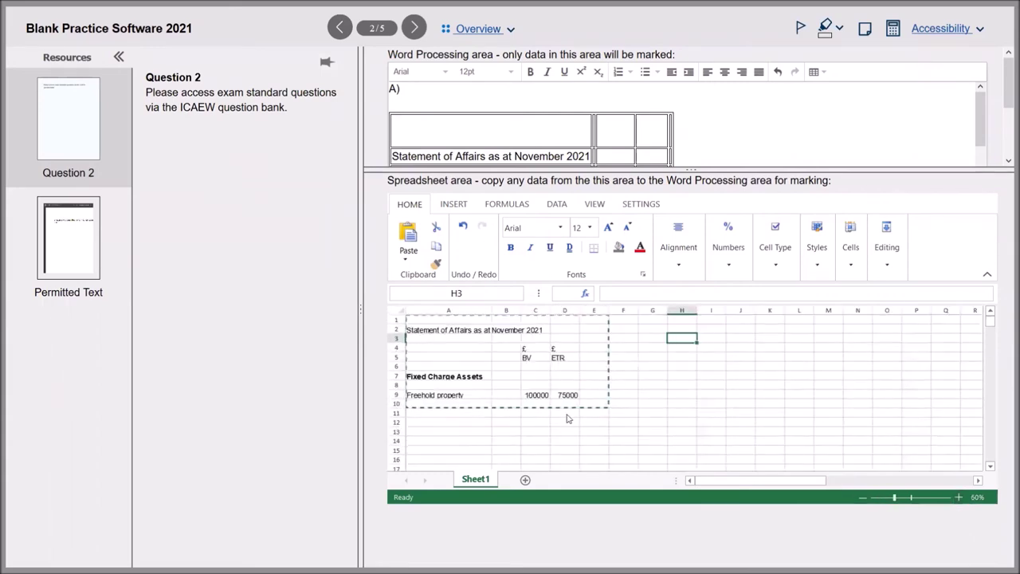
click(473, 429)
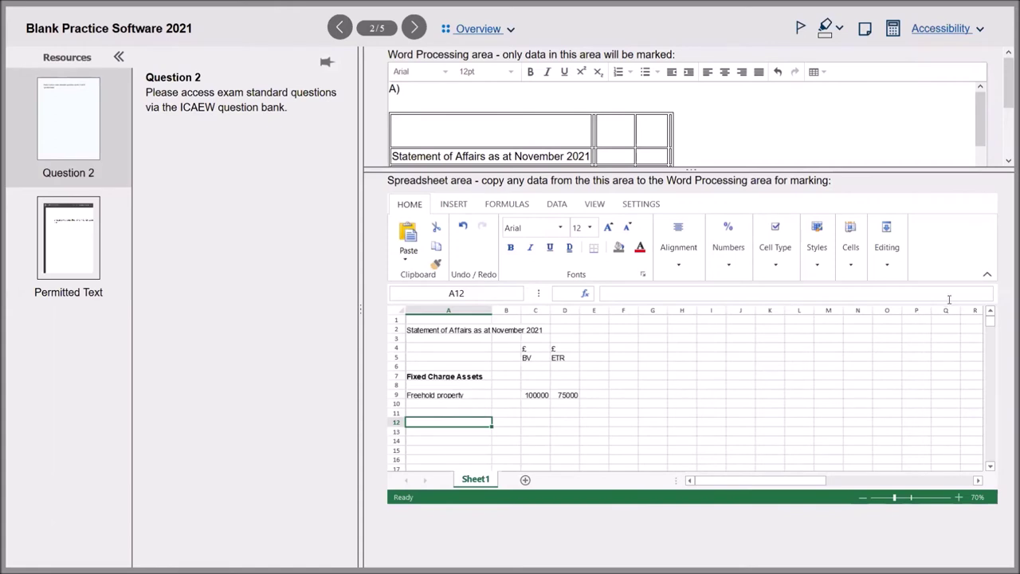
mouse_move(990, 325)
mouse_down()
mouse_move(991, 465)
mouse_move(990, 319)
mouse_up()
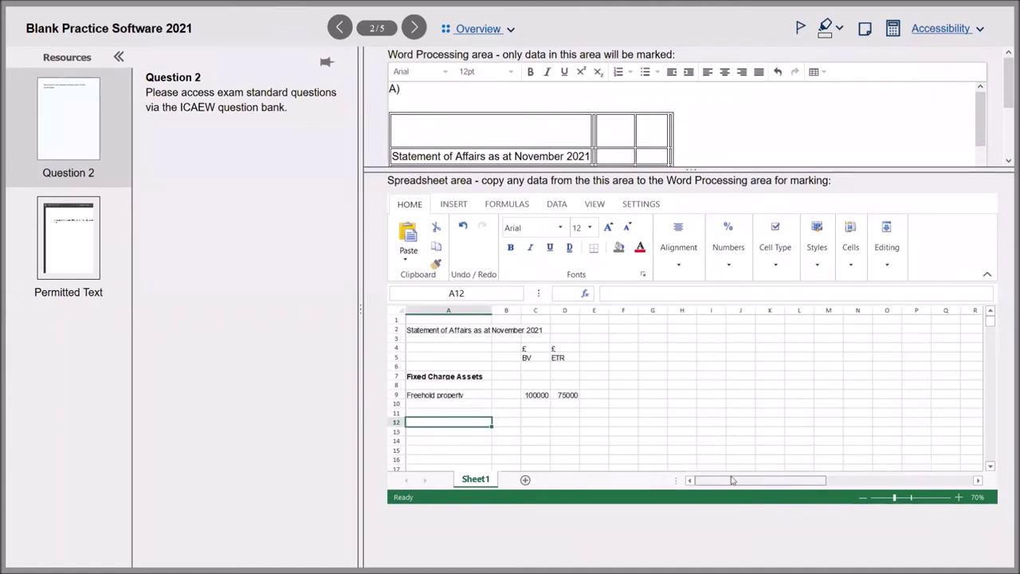
scroll(651, 480, right, 5)
scroll(651, 479, left, 5)
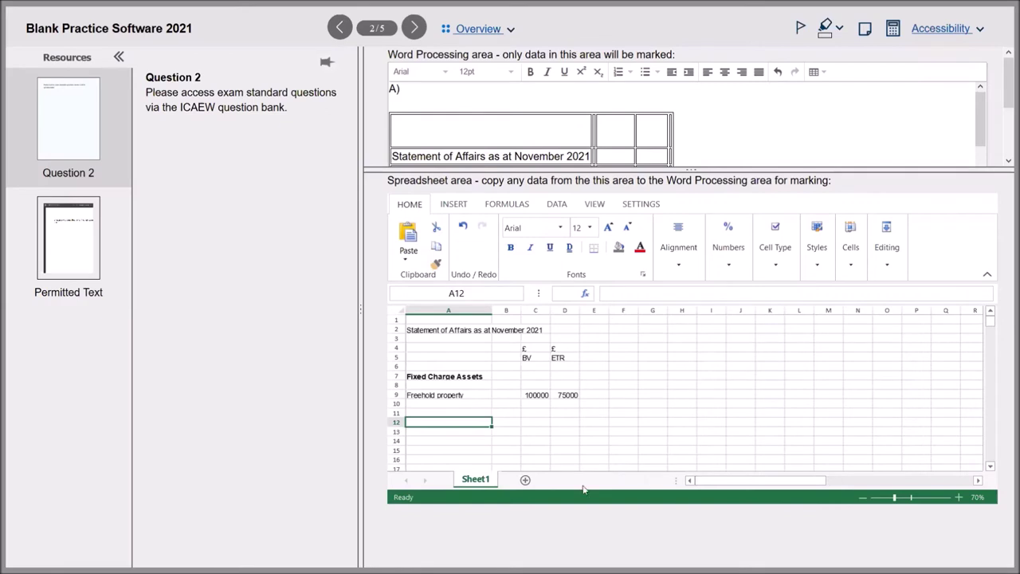
Add a second sheet to the spreadsheet, switch between the two sheets, and return to Sheet1
click(525, 479)
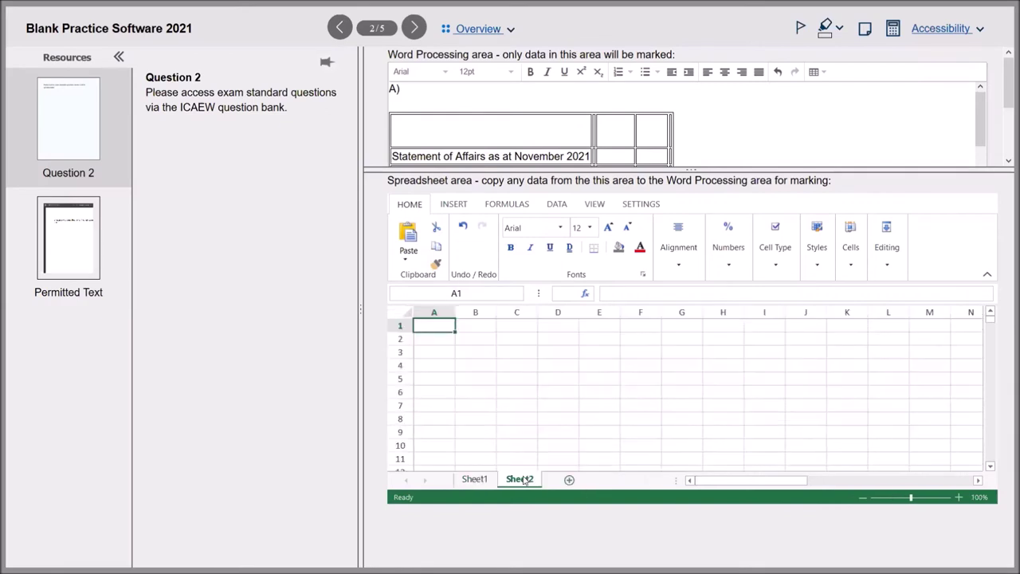
click(482, 479)
click(509, 480)
click(482, 479)
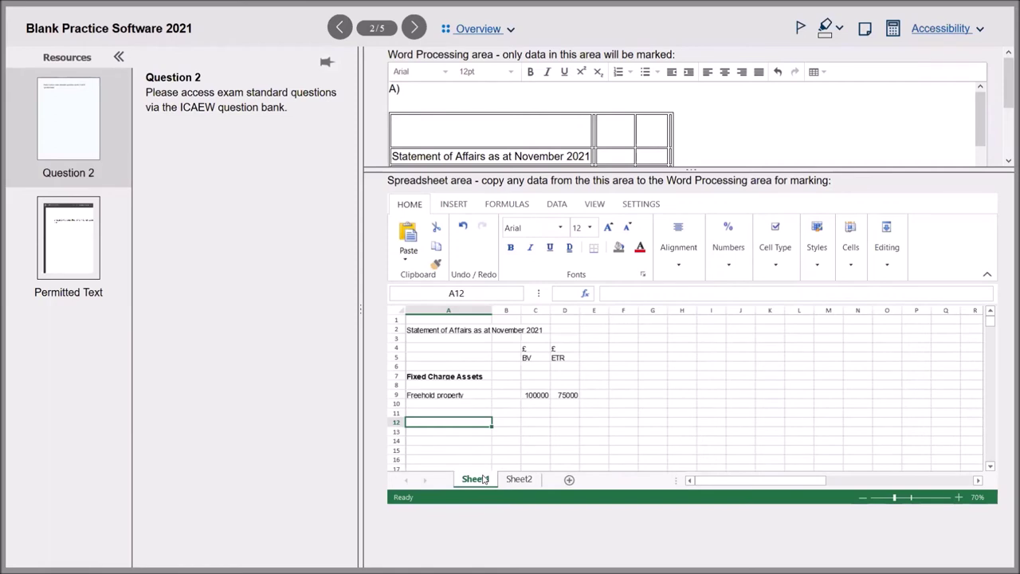
Enter Goodwill in cell A10 beneath Freehold property
click(444, 406)
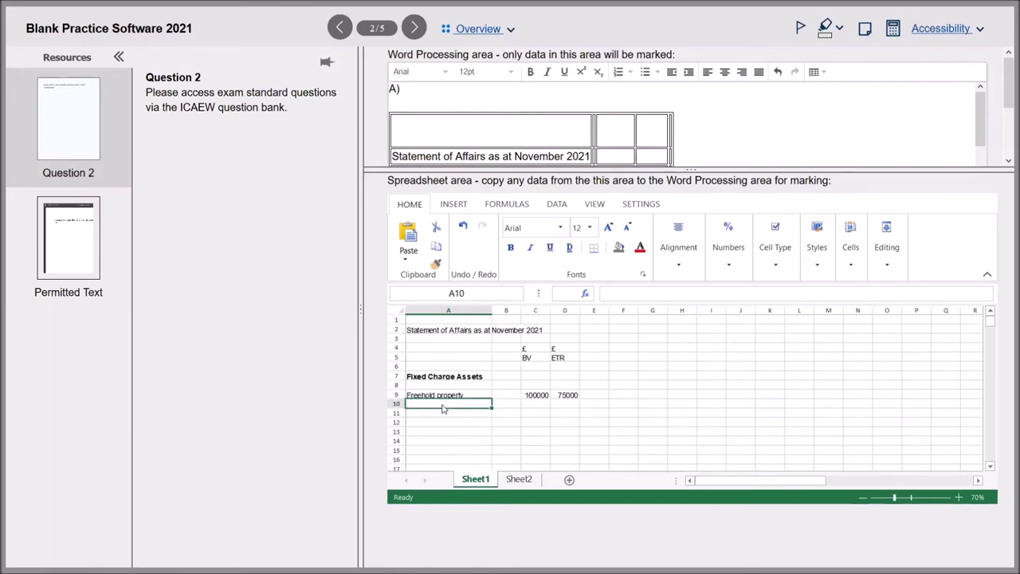
text(Goodwill)
key(Tab)
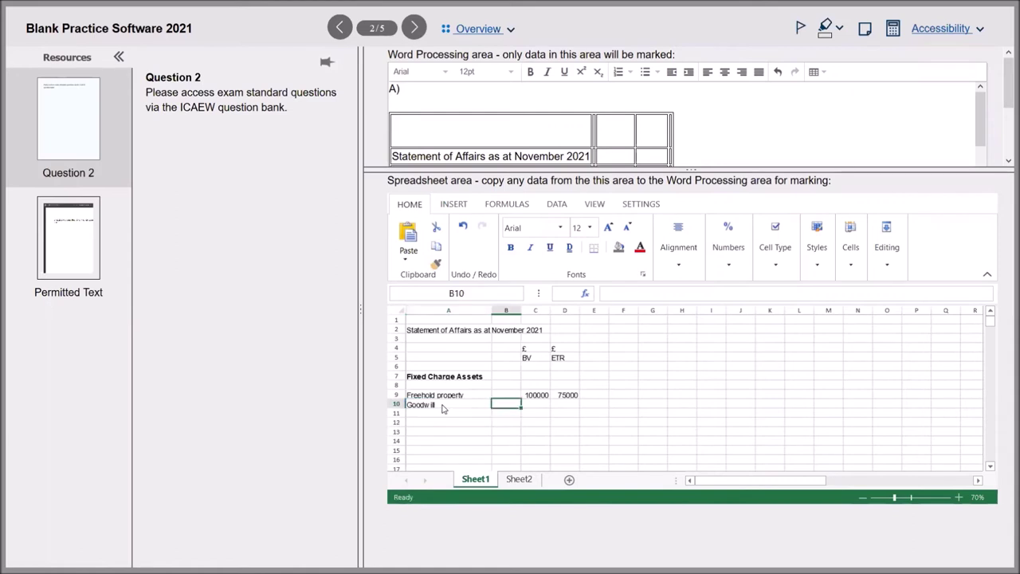
click(444, 406)
text(G)
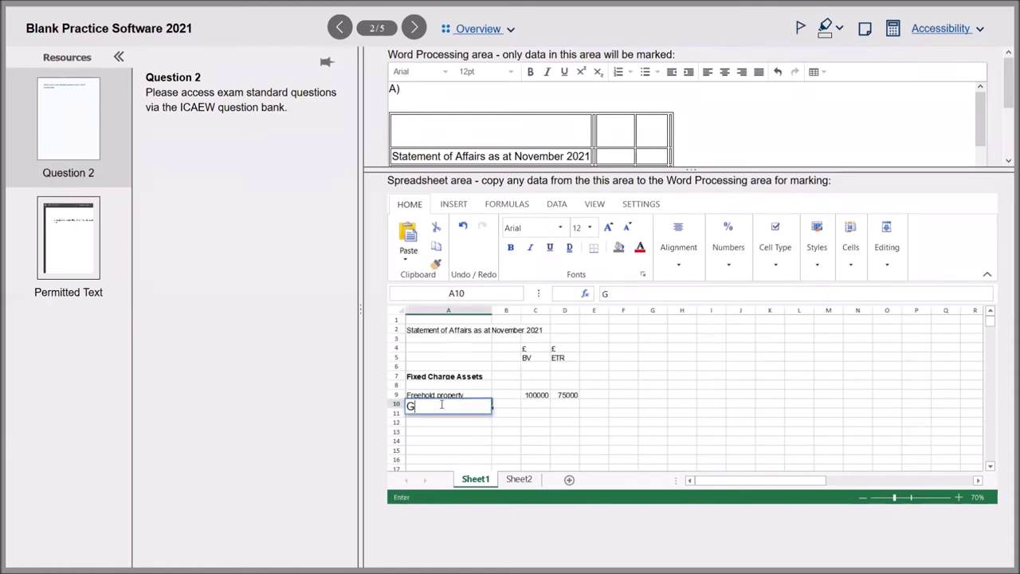
text(oodwill)
key(Return)
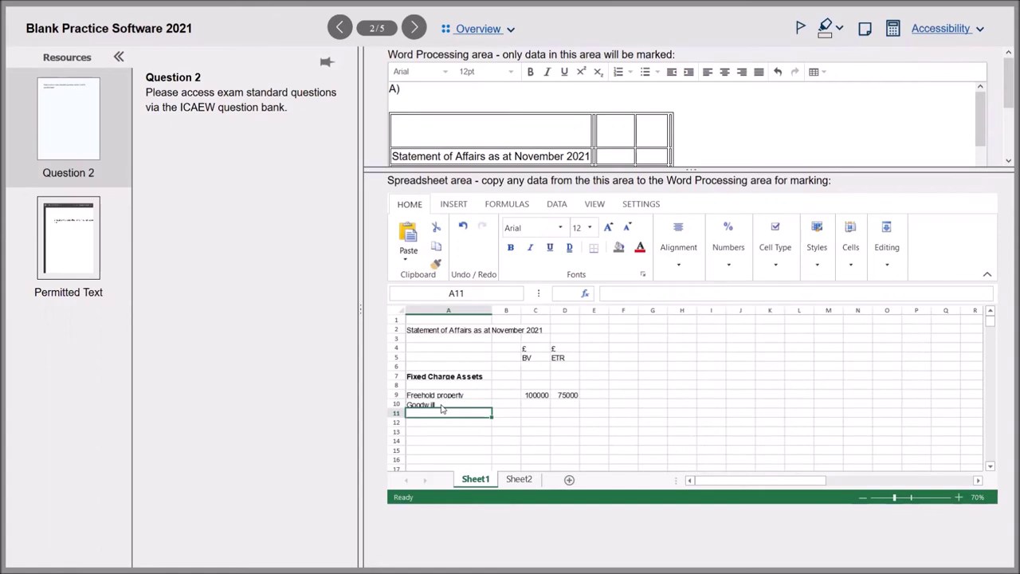
Enter 1000000 as the BV amount for Goodwill in C10 and widen column C to fit the full number
click(532, 412)
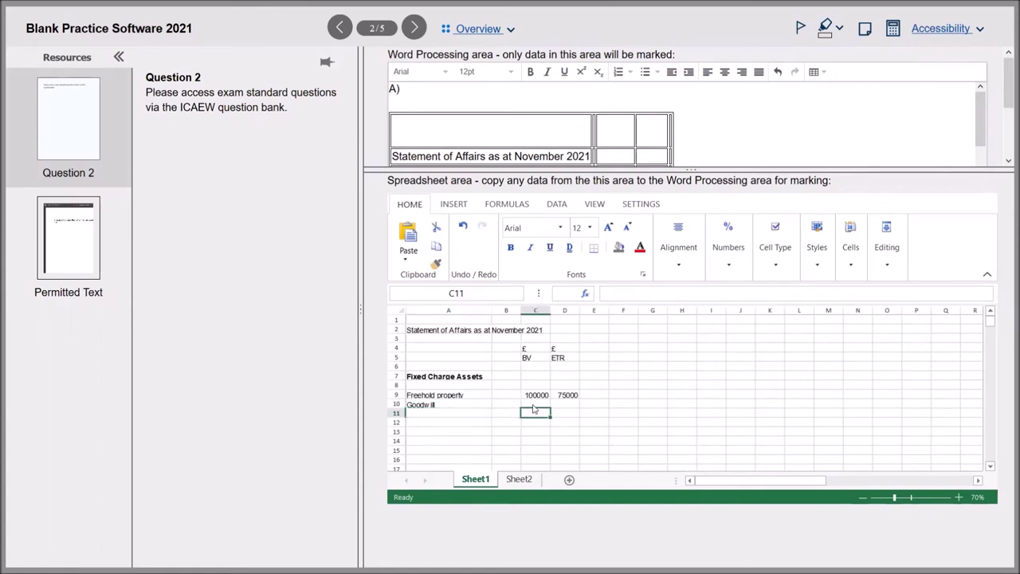
click(535, 406)
text(1000000)
key(Return)
click(539, 406)
key(BackSpace)
text(1000)
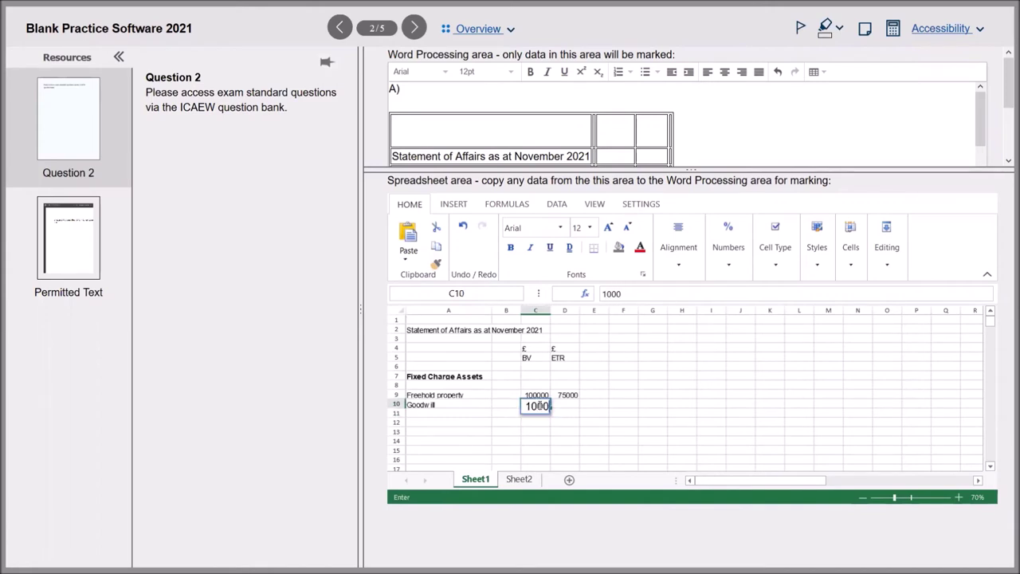
text(000)
key(Return)
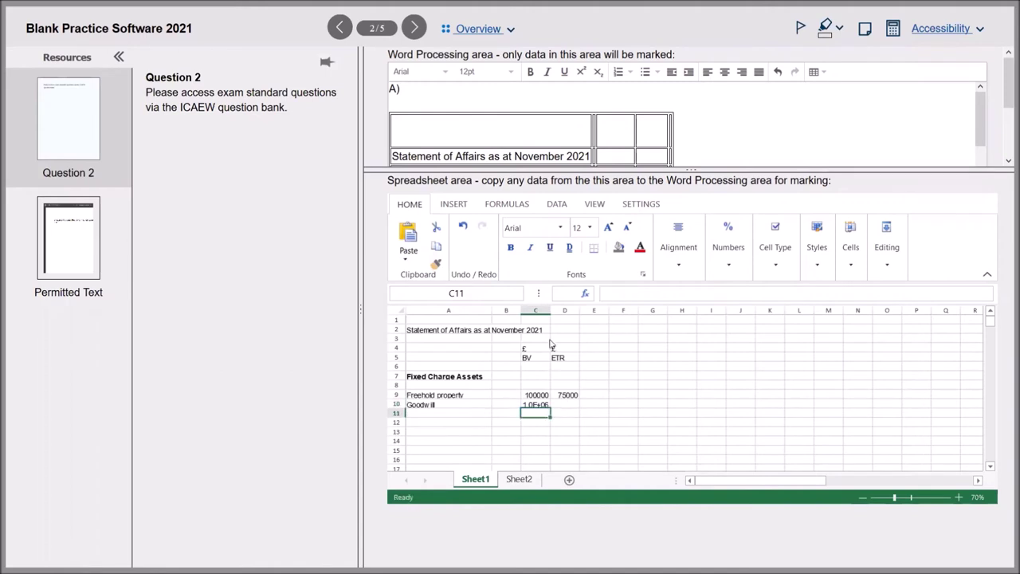
drag(549, 311, 564, 310)
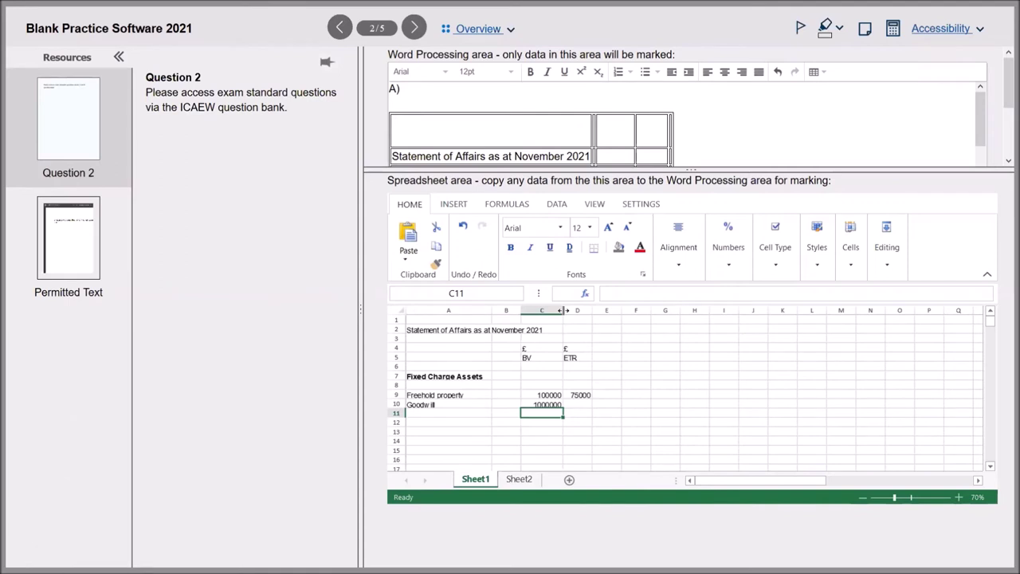
Look at the number format options with the Freehold property BV amount selected, and close them without applying any
click(548, 396)
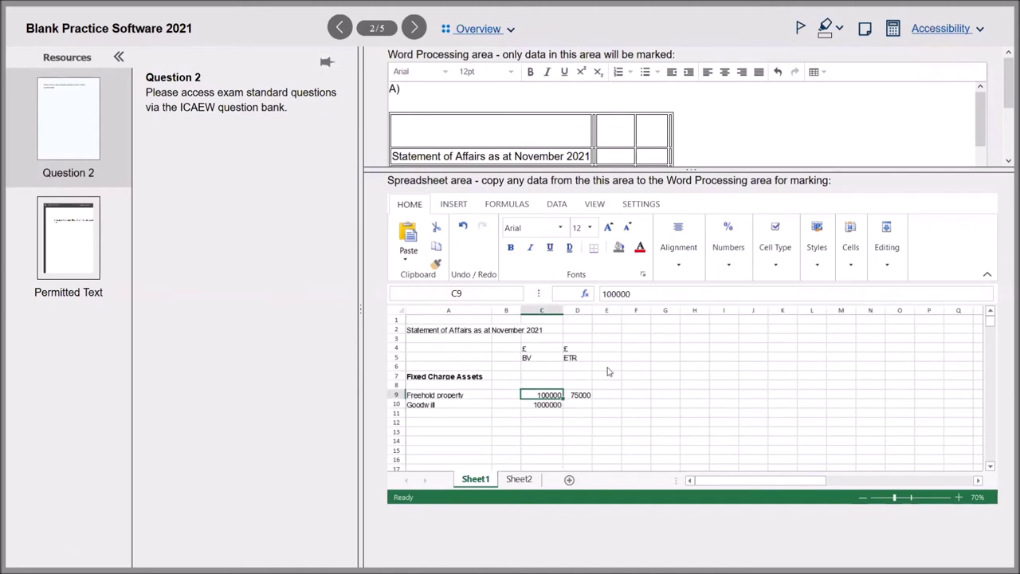
click(729, 267)
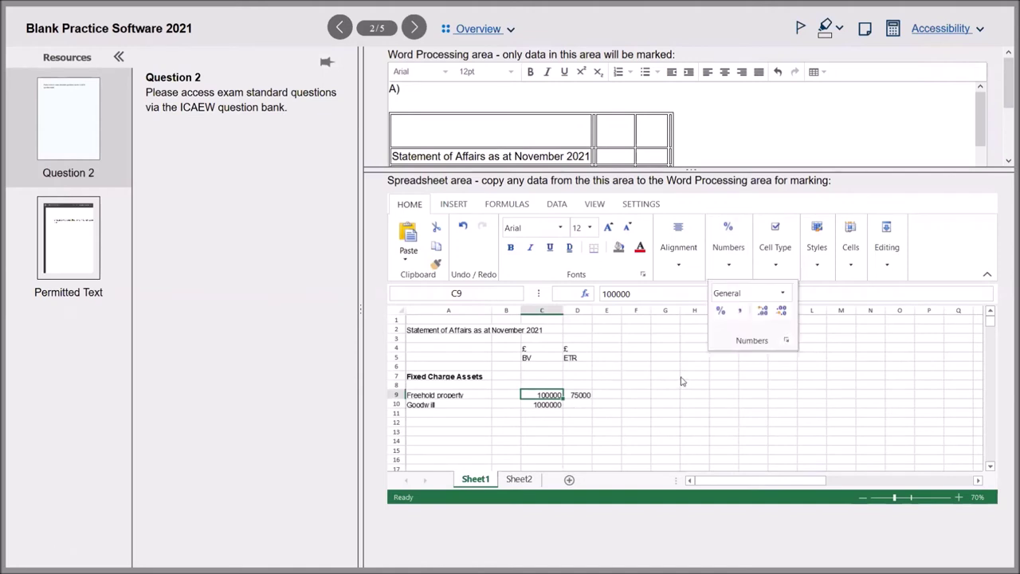
click(669, 395)
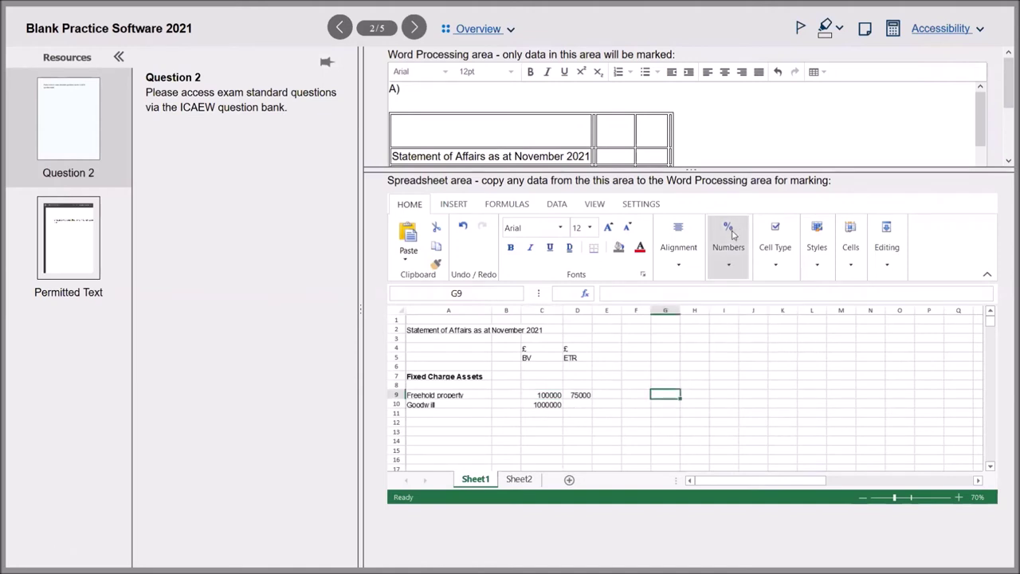
click(729, 266)
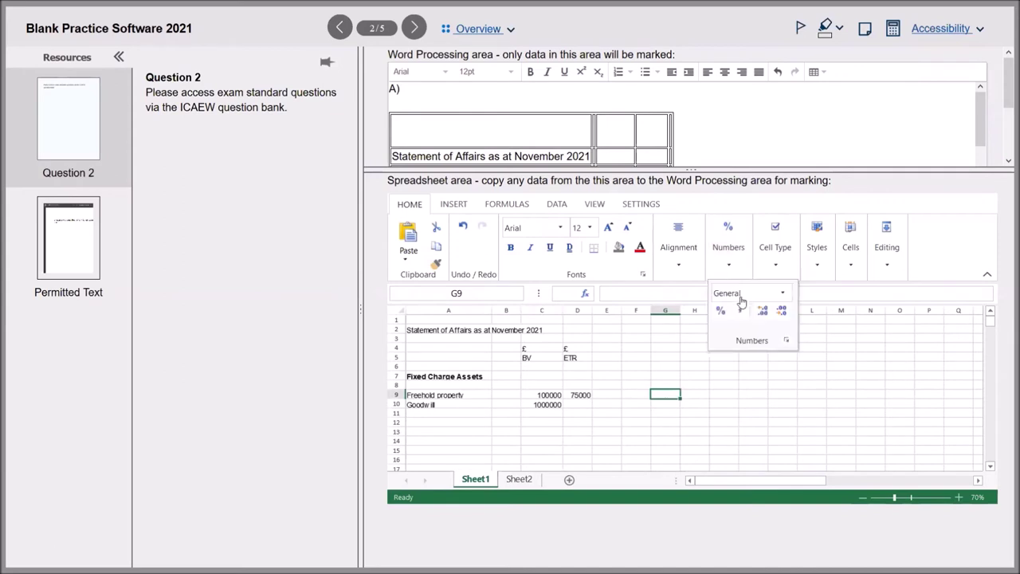
click(625, 385)
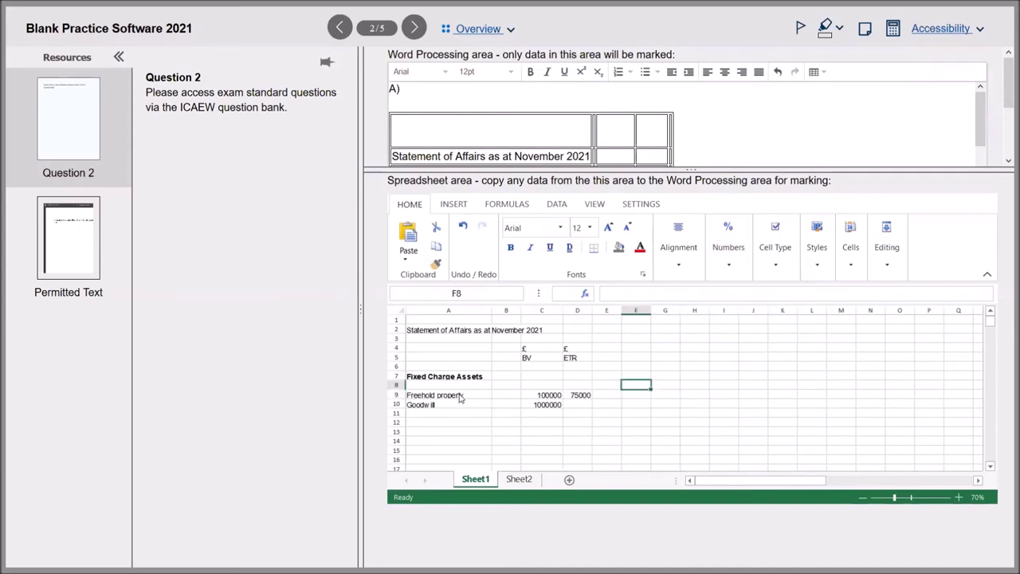
Apply the comma number format to a large block from B9 across to column T and down to row 66
drag(502, 399, 941, 433)
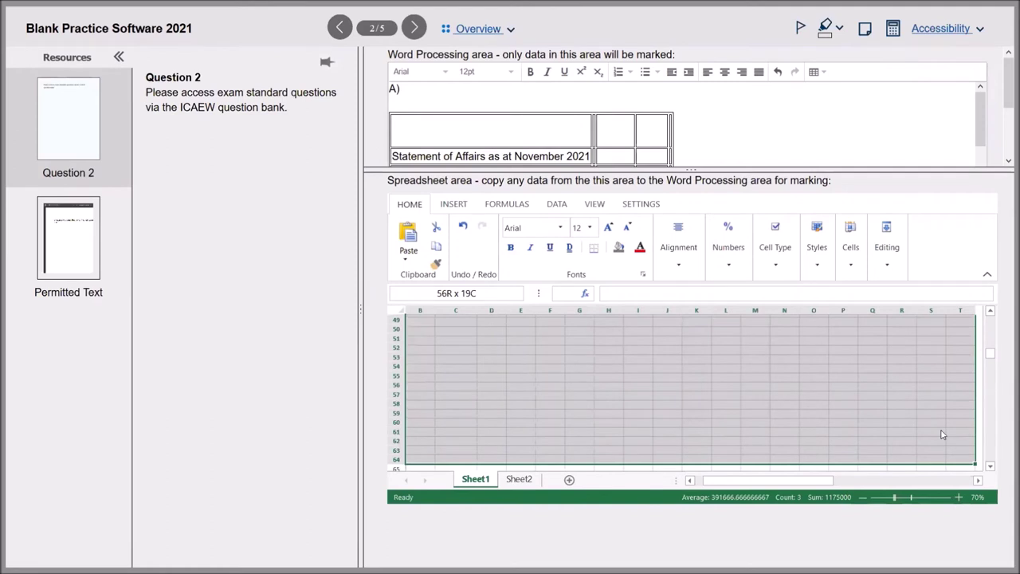
click(729, 275)
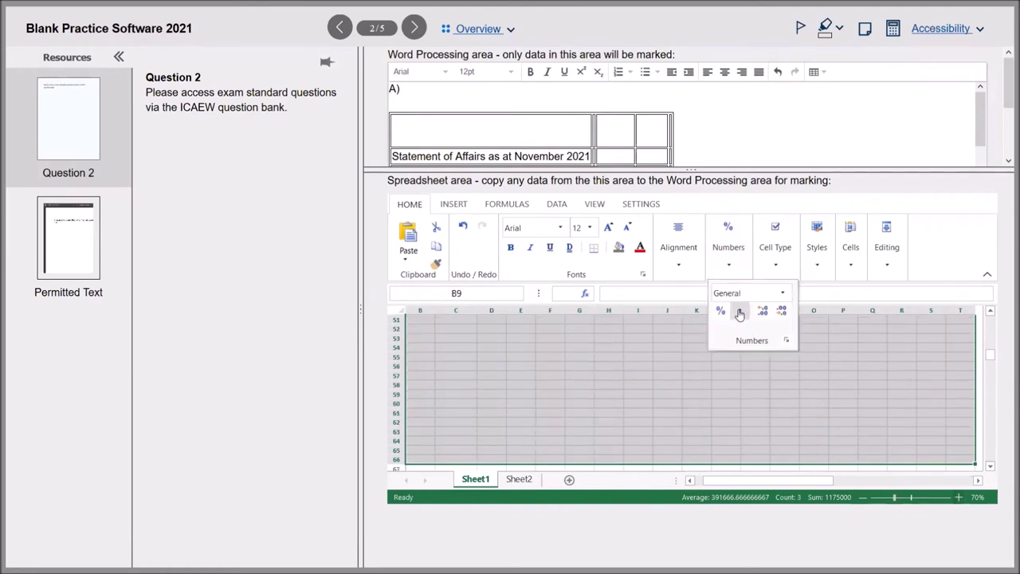
click(740, 313)
click(676, 365)
Widen columns C and D so the comma-formatted BV and ETR amounts fit
click(990, 313)
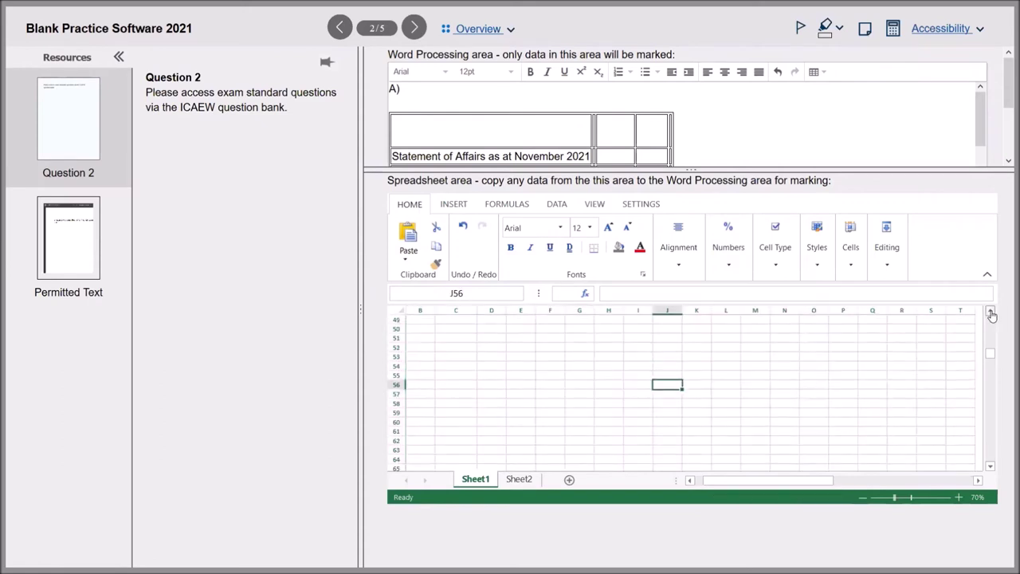
click(991, 312)
click(990, 313)
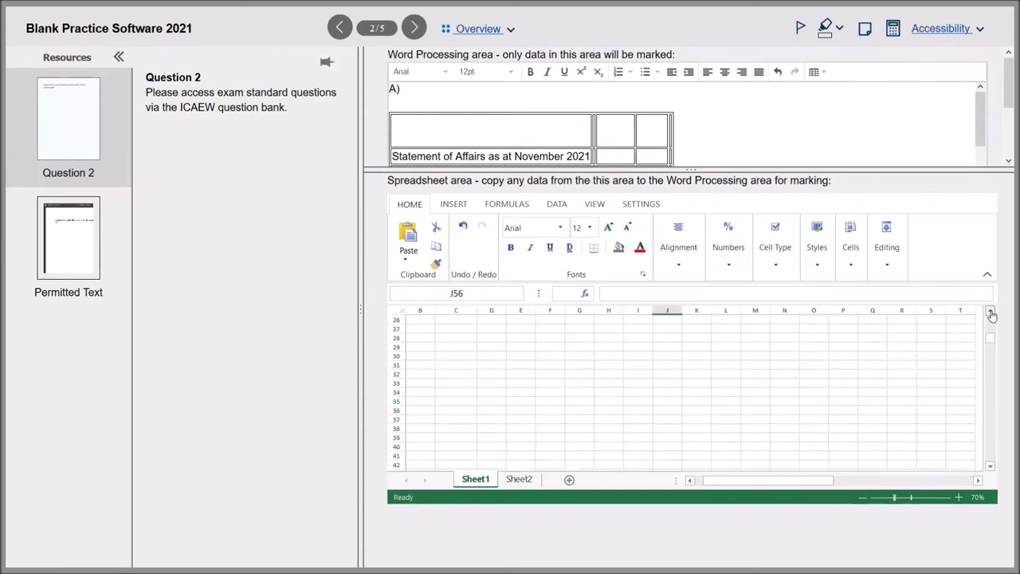
click(991, 312)
click(991, 313)
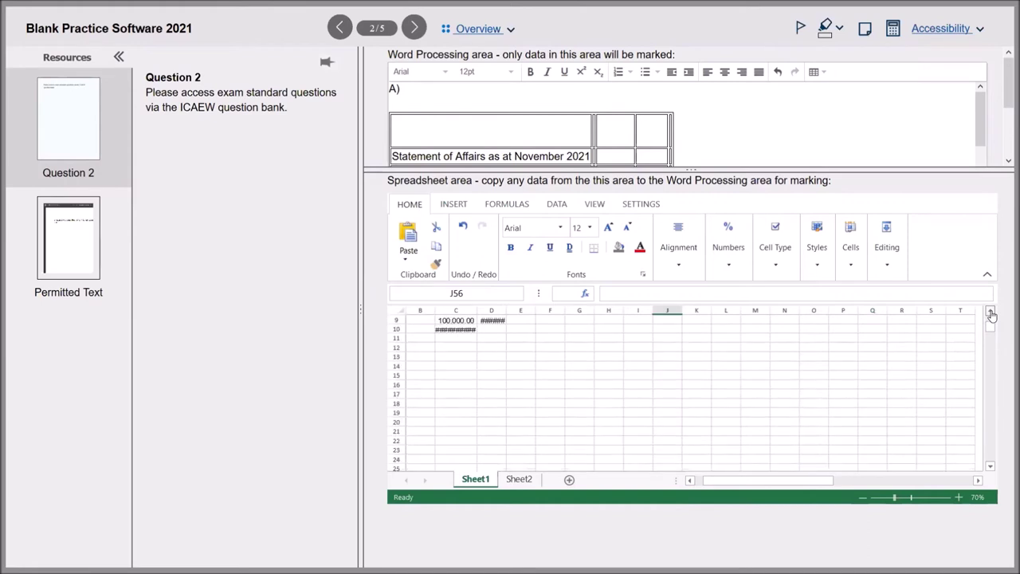
click(991, 313)
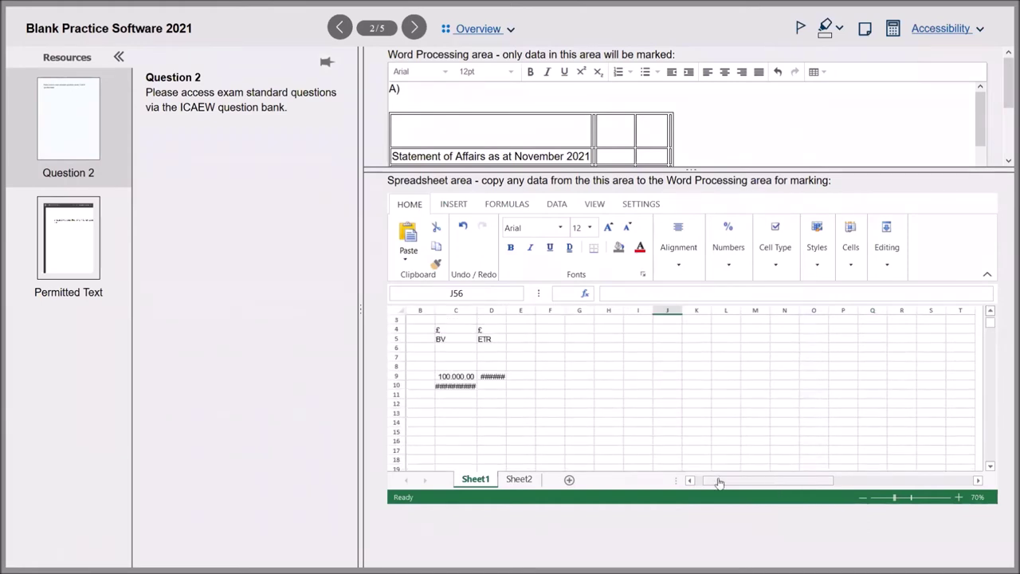
scroll(624, 336, left, 2)
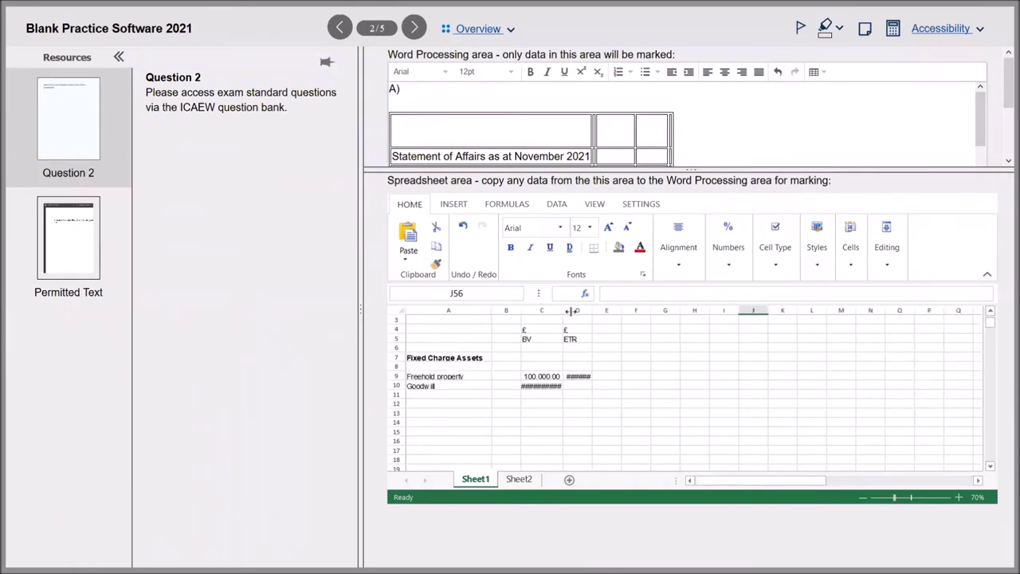
drag(574, 311, 633, 308)
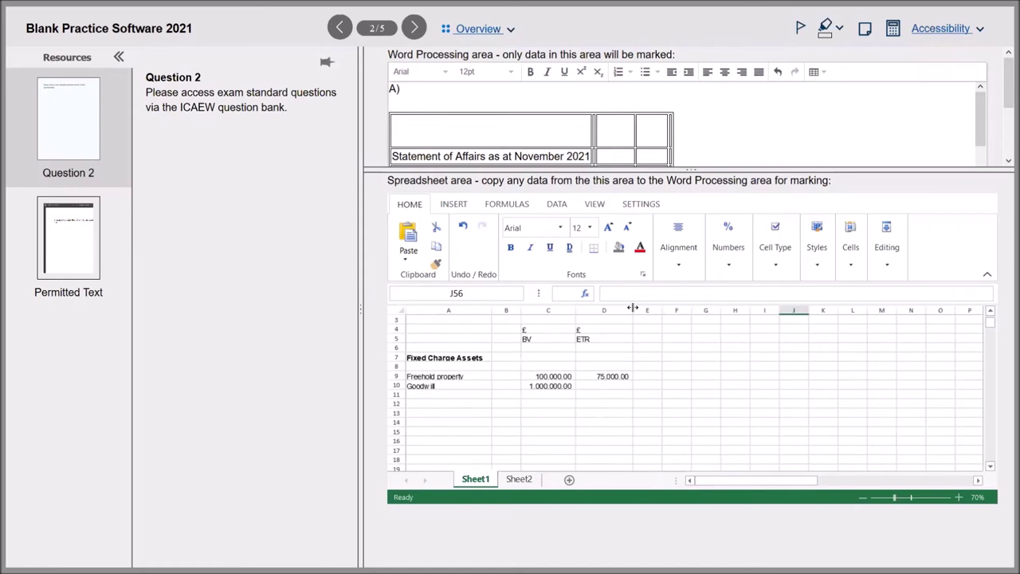
Enter 500,000 as the ETR amount for Goodwill in D10
click(609, 383)
text(50)
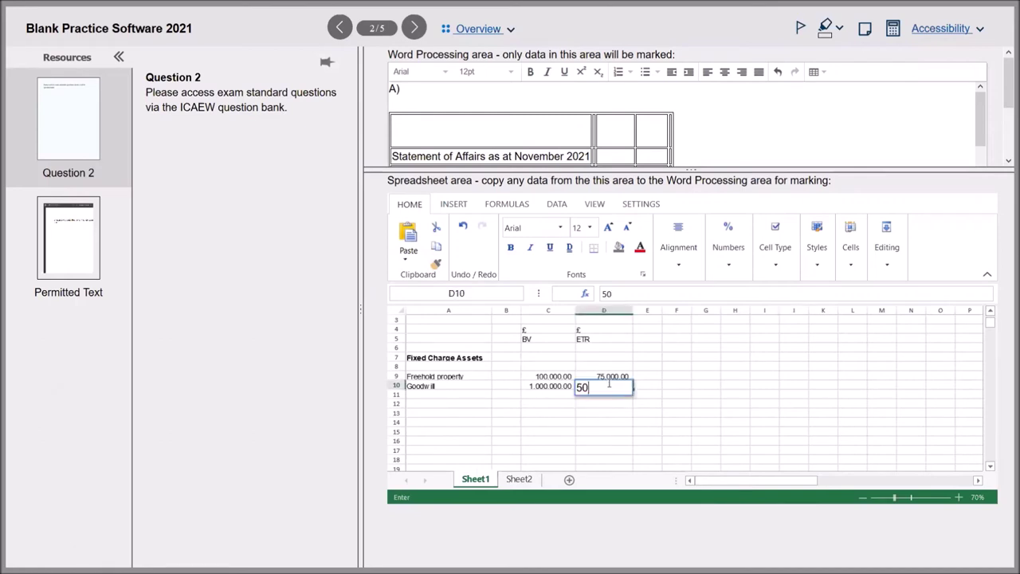
text(0,000)
key(Return)
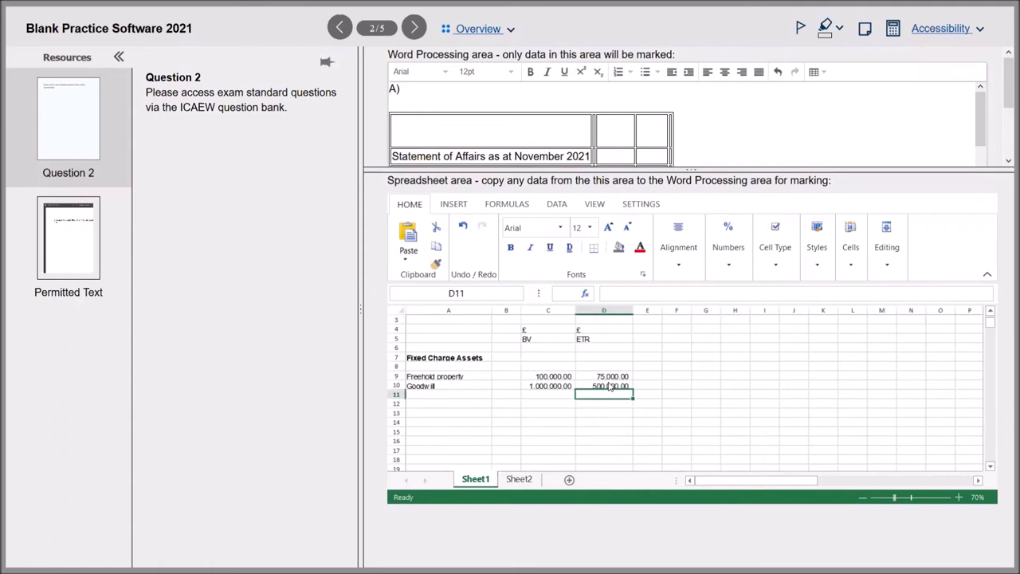
Add the row label "Total fixed charge assets" in A11, directly below Goodwill
click(459, 425)
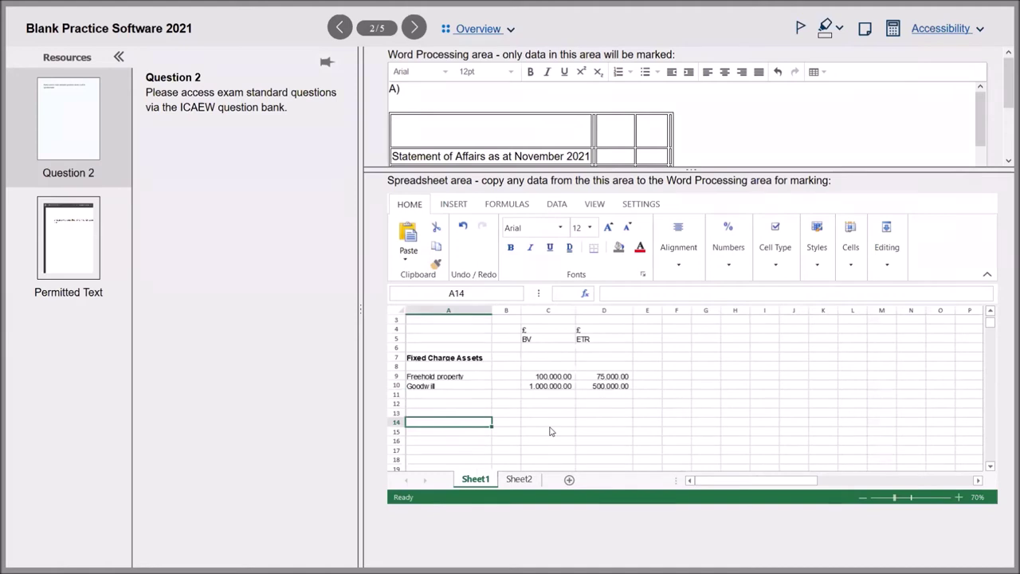
click(464, 397)
text(T)
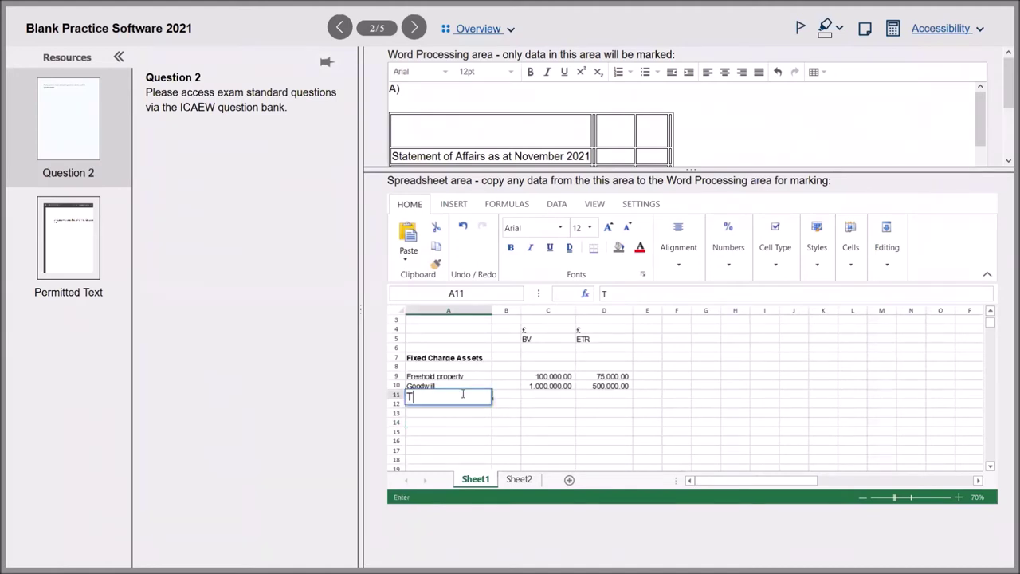
text(otal fixed char)
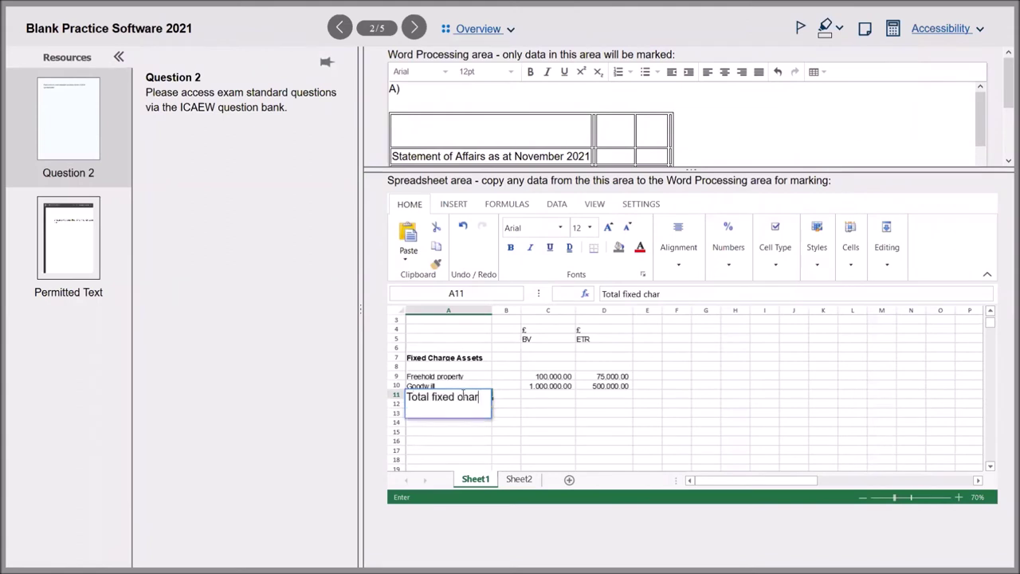
text(ge assets)
key(Return)
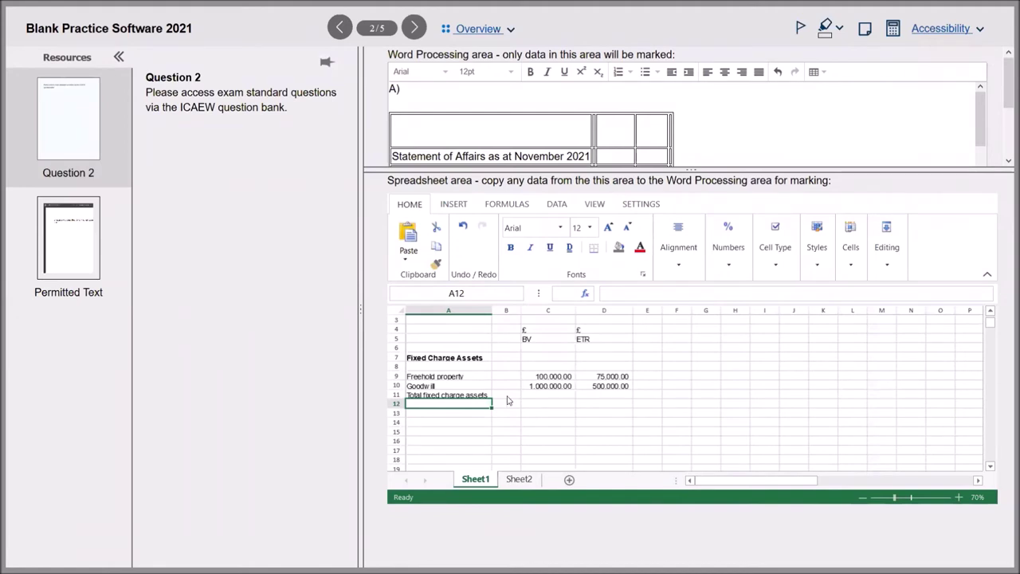
Total the BV amounts in C11 with the addition formula =C9+C10
click(546, 395)
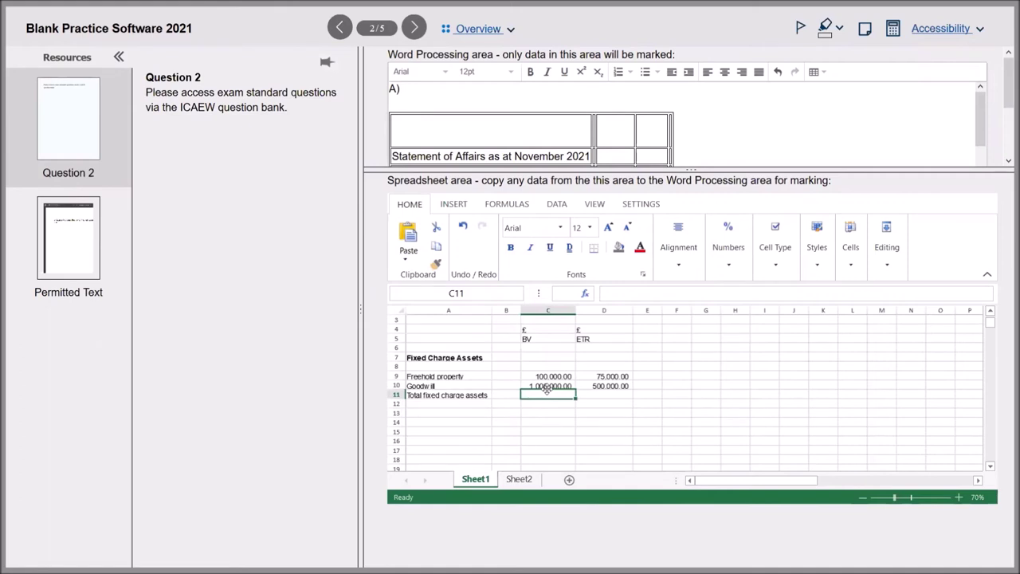
text(=)
click(554, 376)
text(+)
click(554, 387)
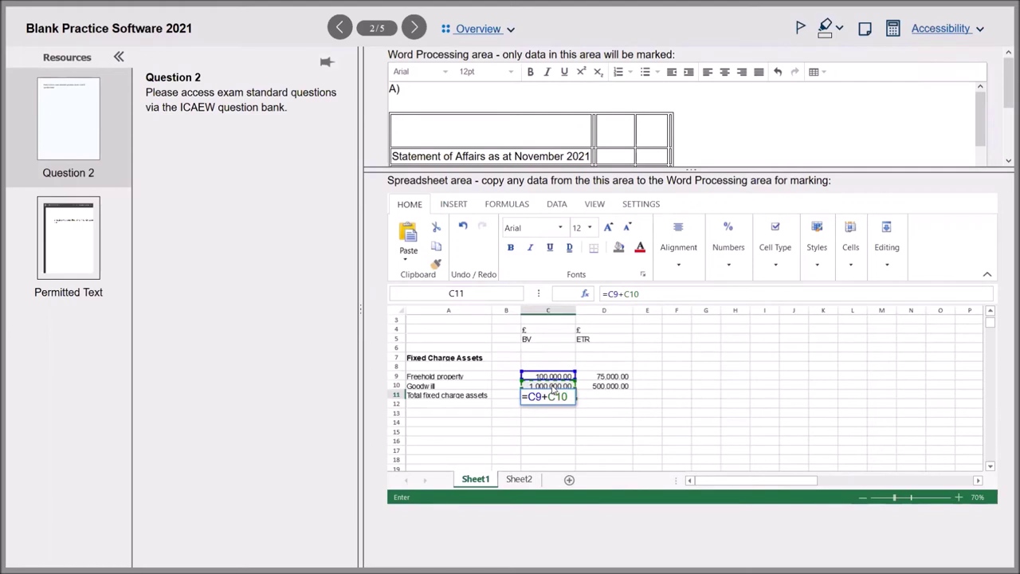
key(Return)
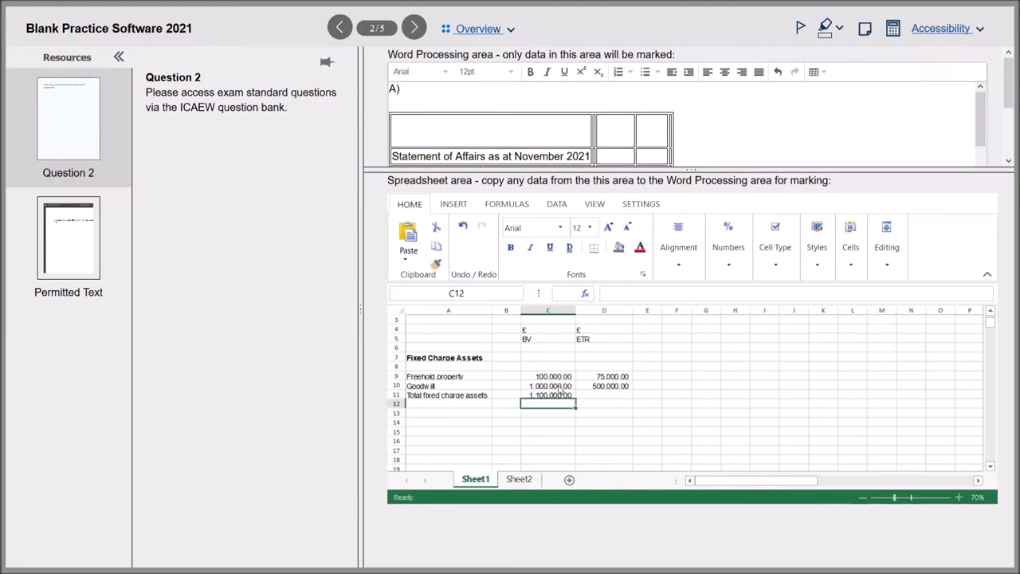
Total the ETR amounts in D11 using AutoSum over D9:D10
click(603, 397)
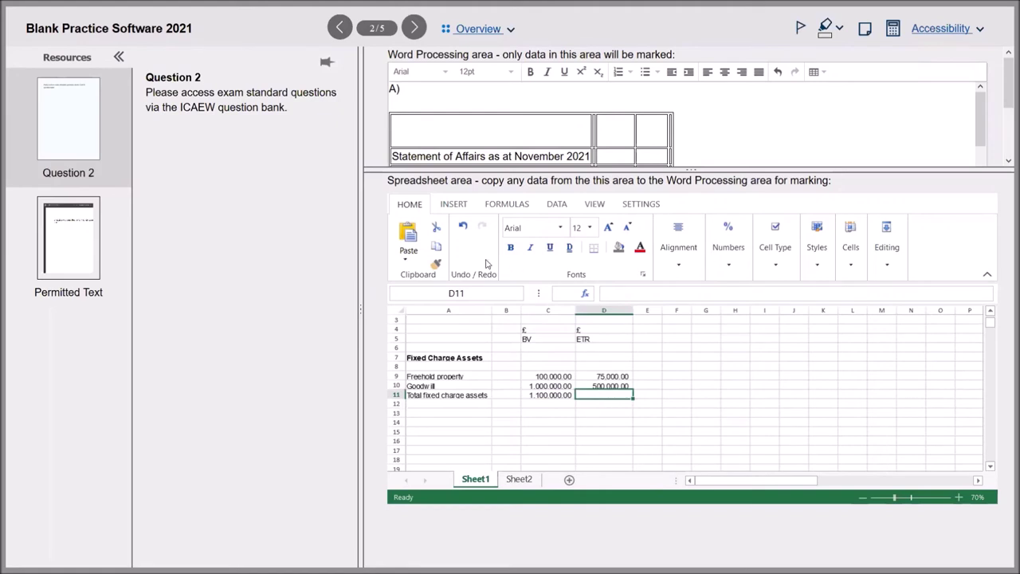
click(499, 205)
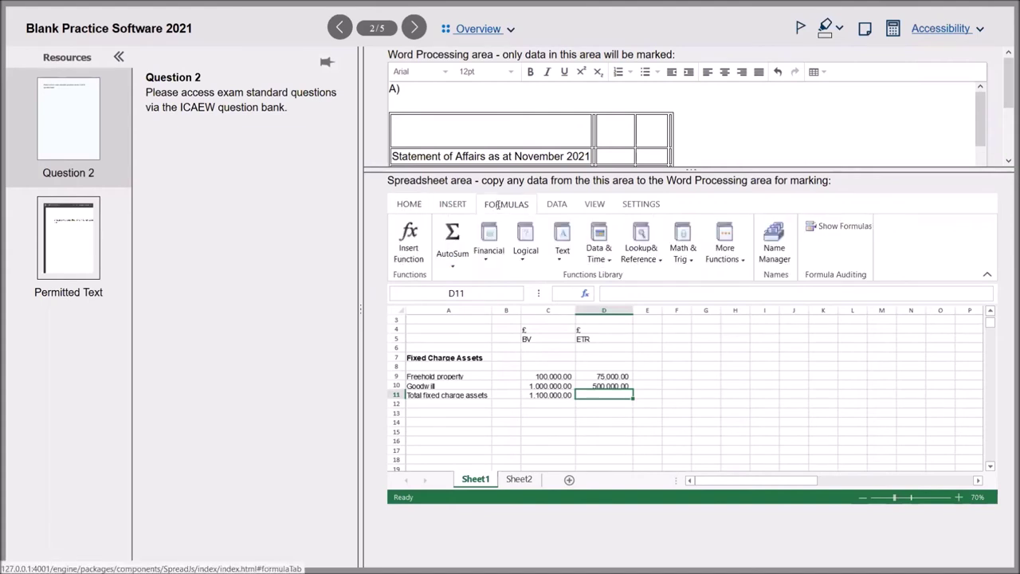
click(453, 233)
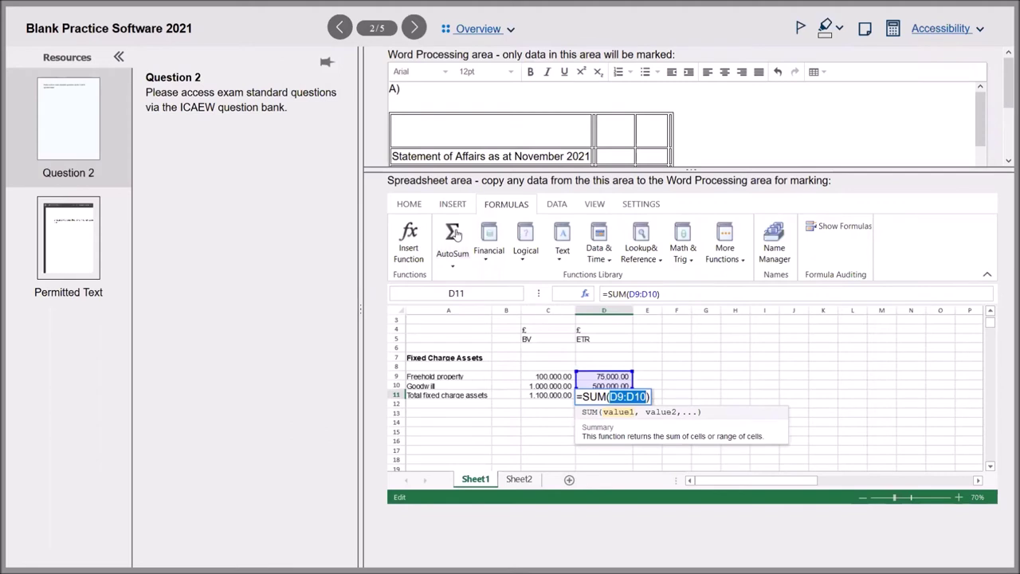
key(Return)
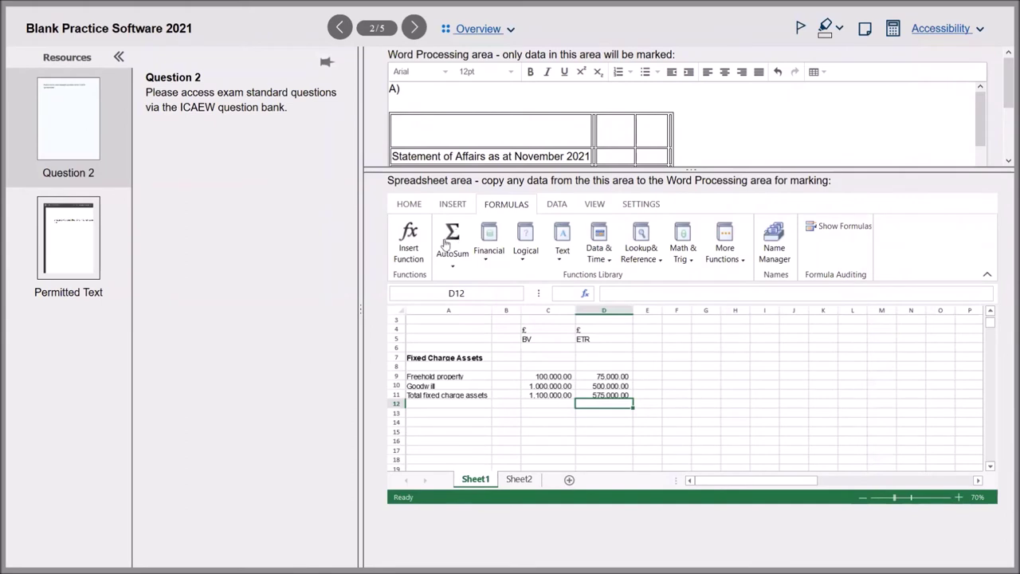
Insert a new sheet row between Freehold property and Goodwill
click(415, 388)
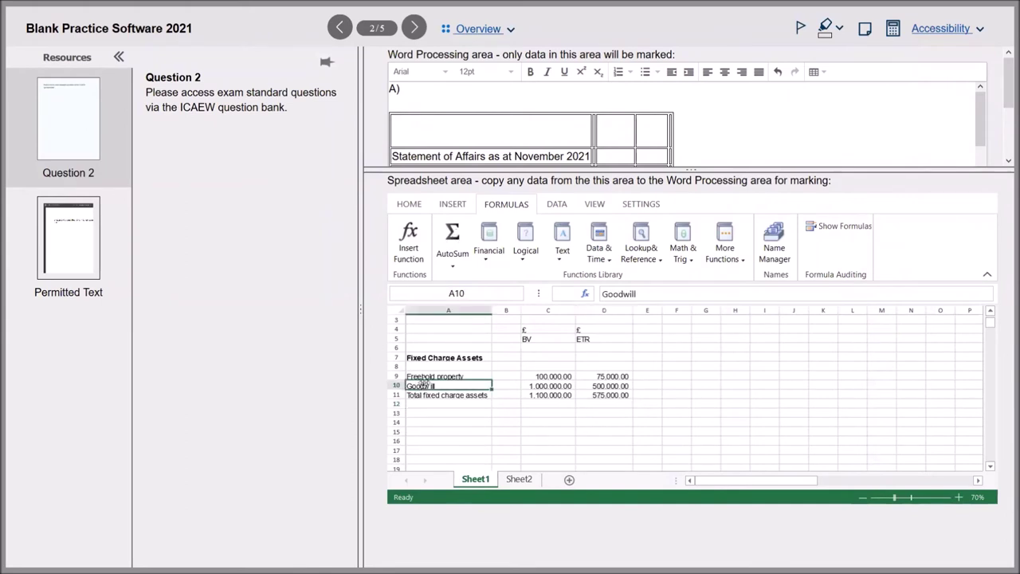
click(597, 208)
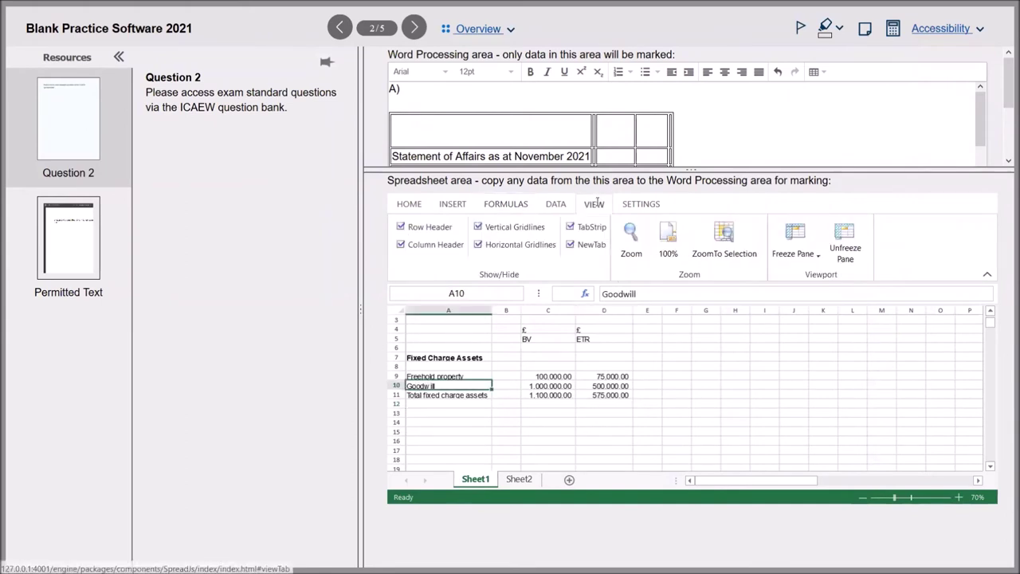
click(557, 202)
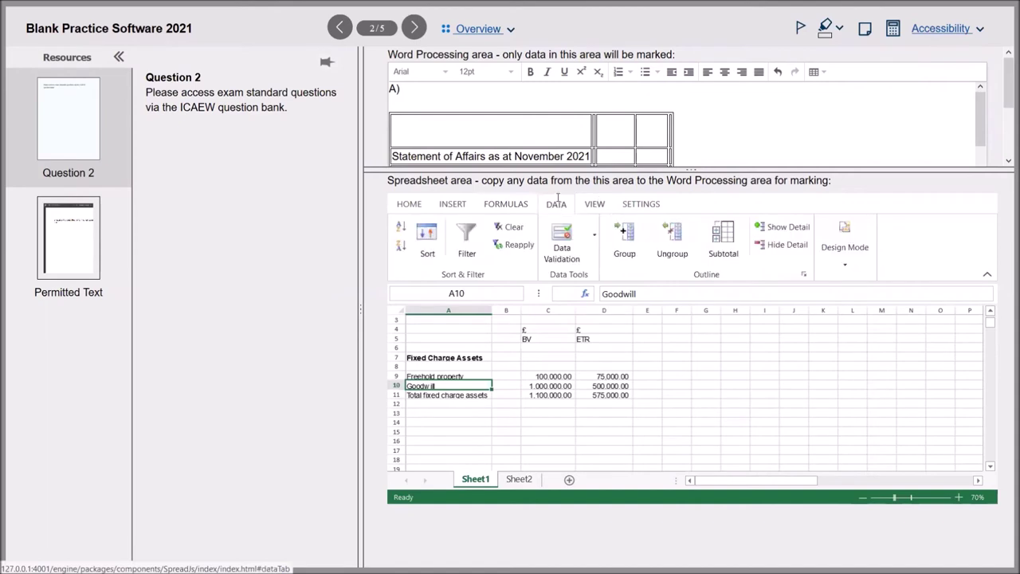
click(410, 203)
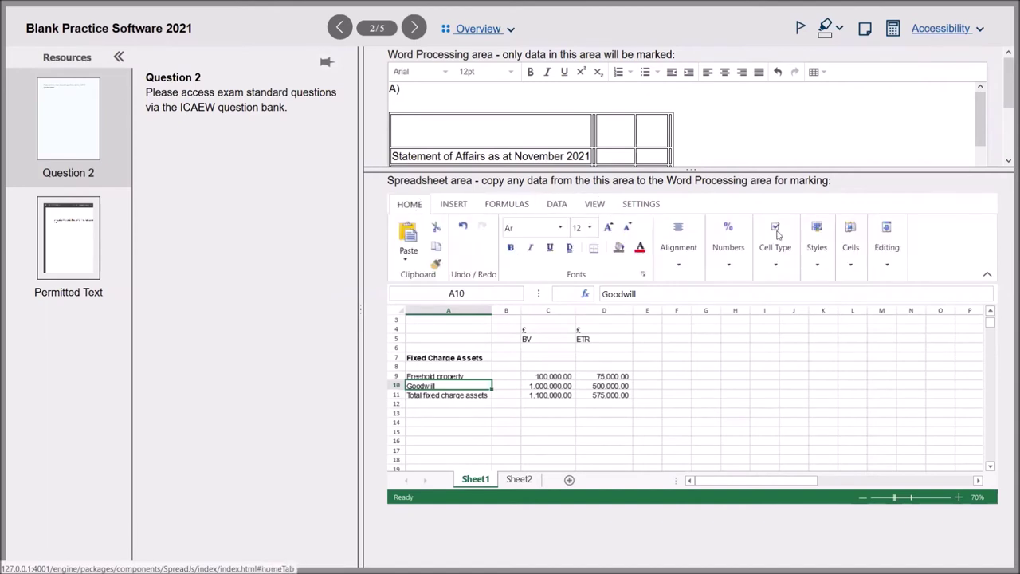
click(855, 265)
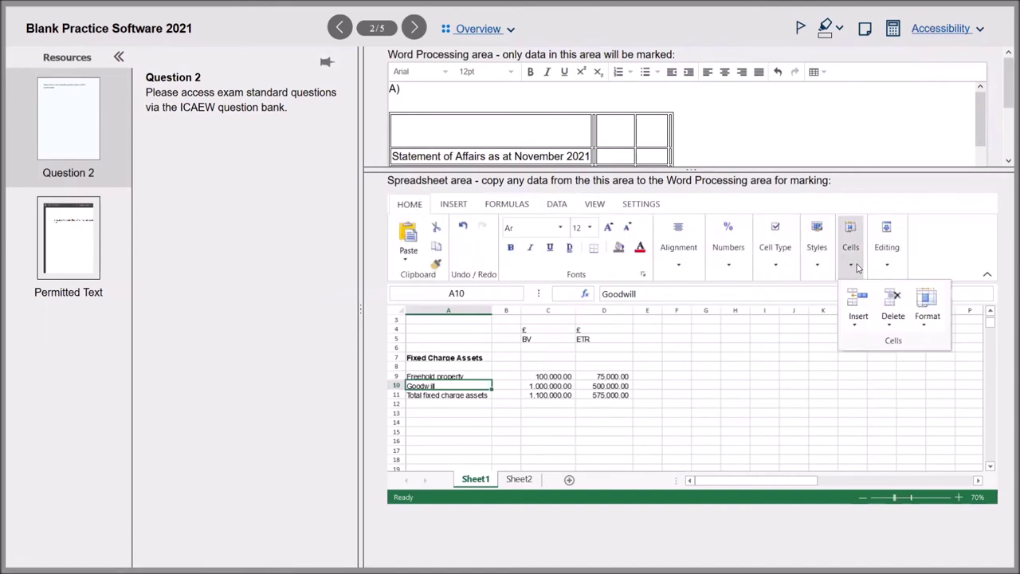
click(856, 319)
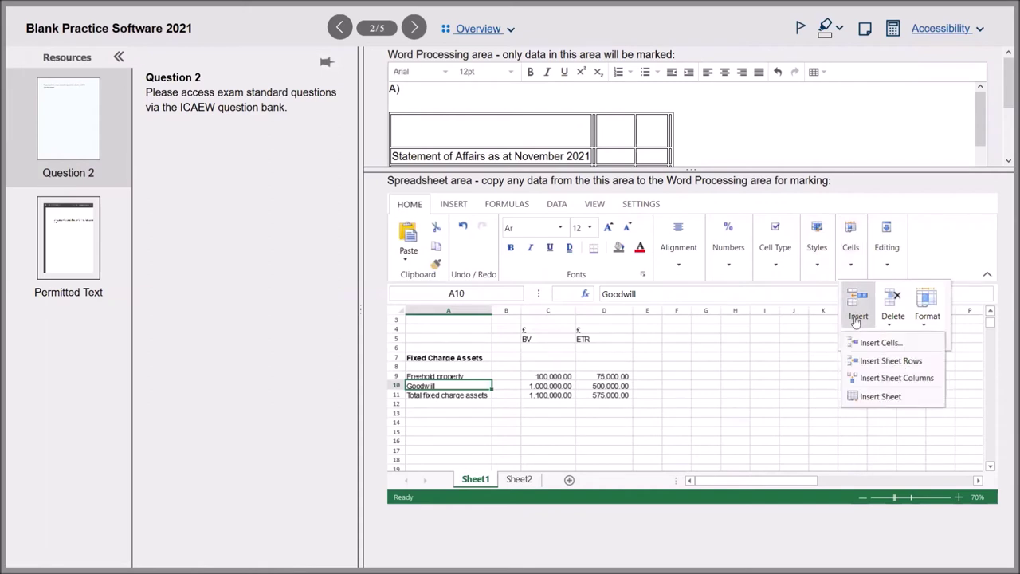
click(870, 362)
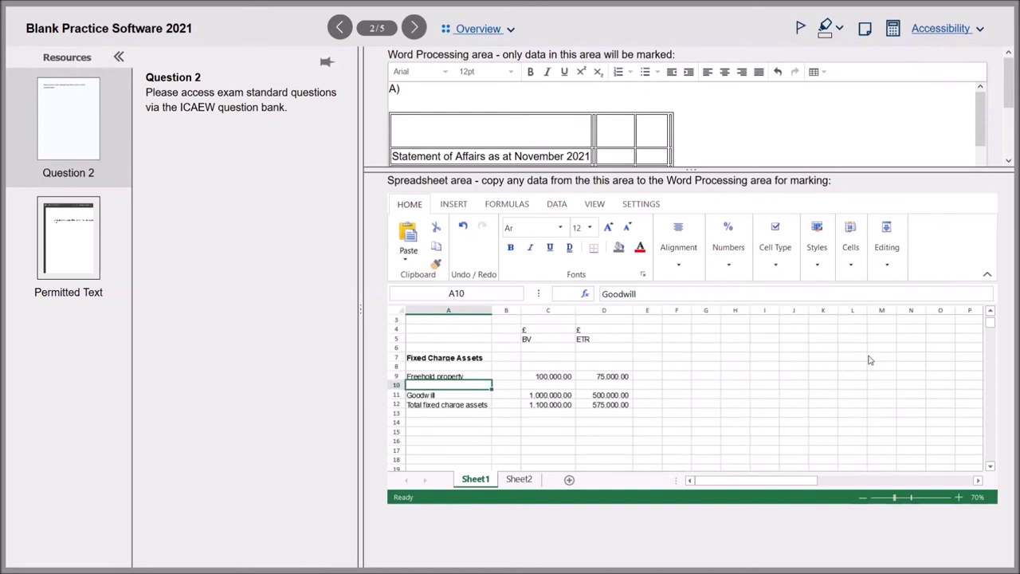
Fill the new row 10 with the label P&M and a BV amount of 100000
text(P&M)
key(Tab)
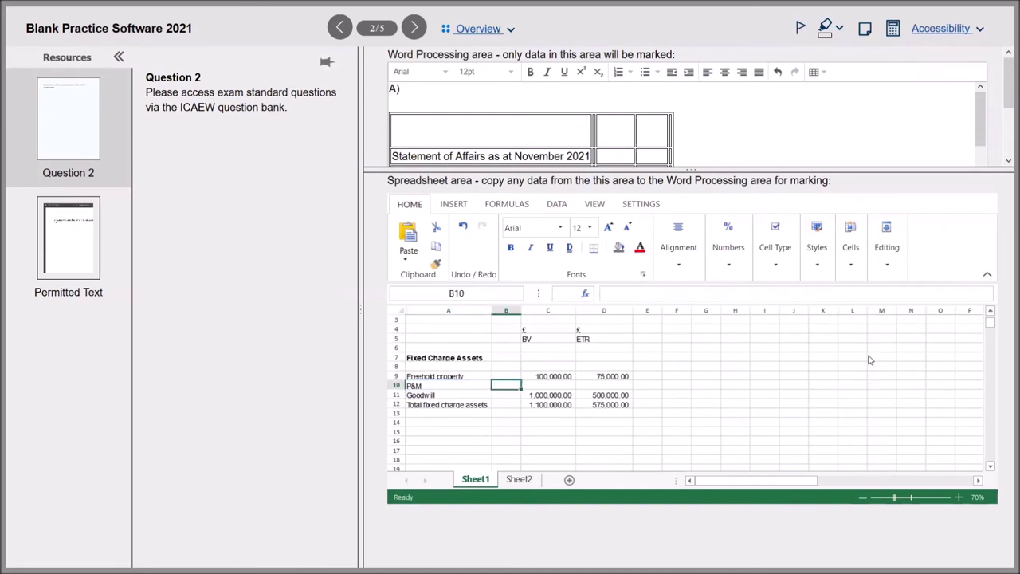
key(Tab)
text(10)
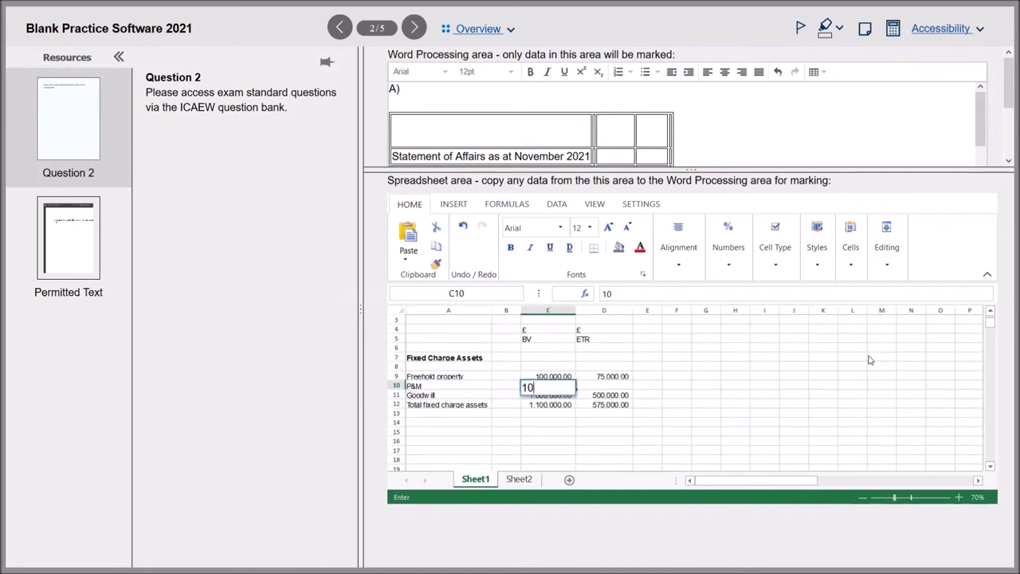
text(0000)
key(Return)
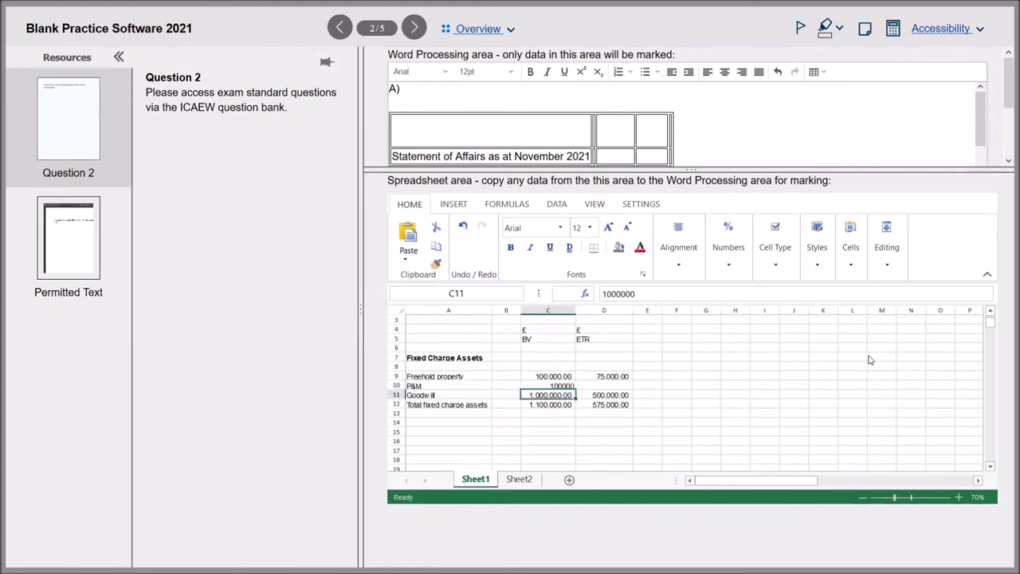
Apply the comma number format to the P&M amount cells C10:D10
click(563, 388)
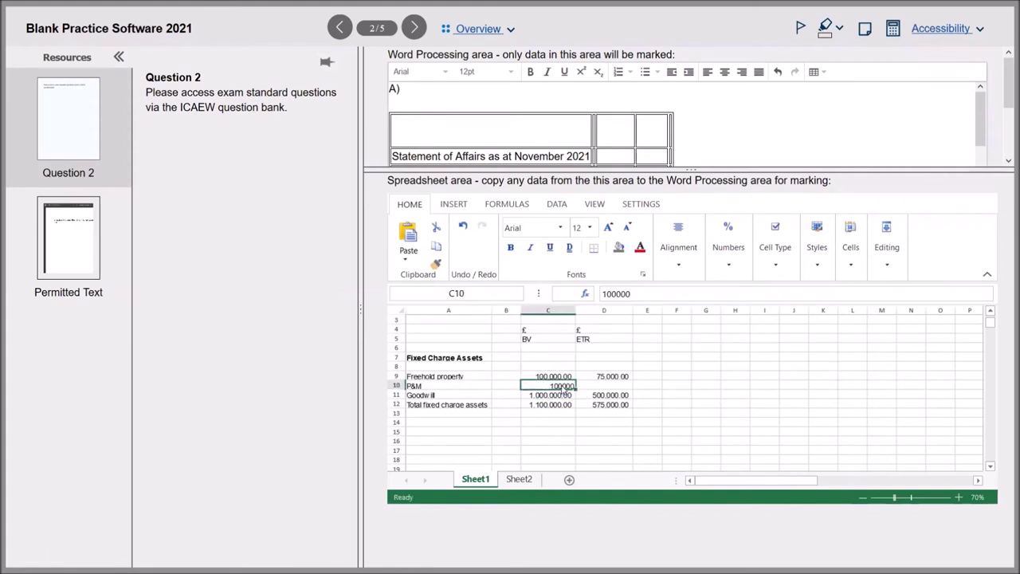
drag(580, 389, 568, 389)
click(729, 264)
click(739, 311)
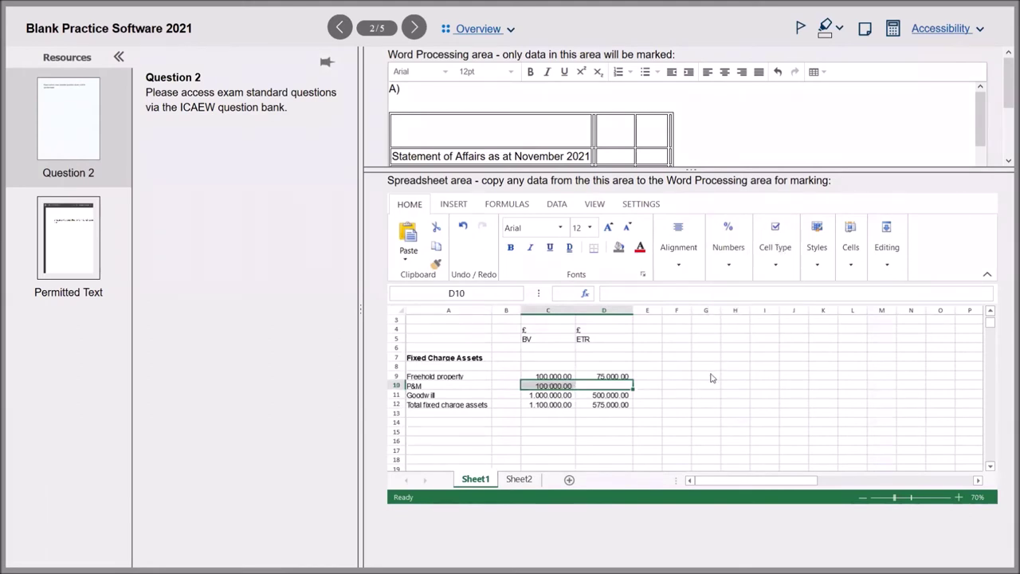
click(698, 375)
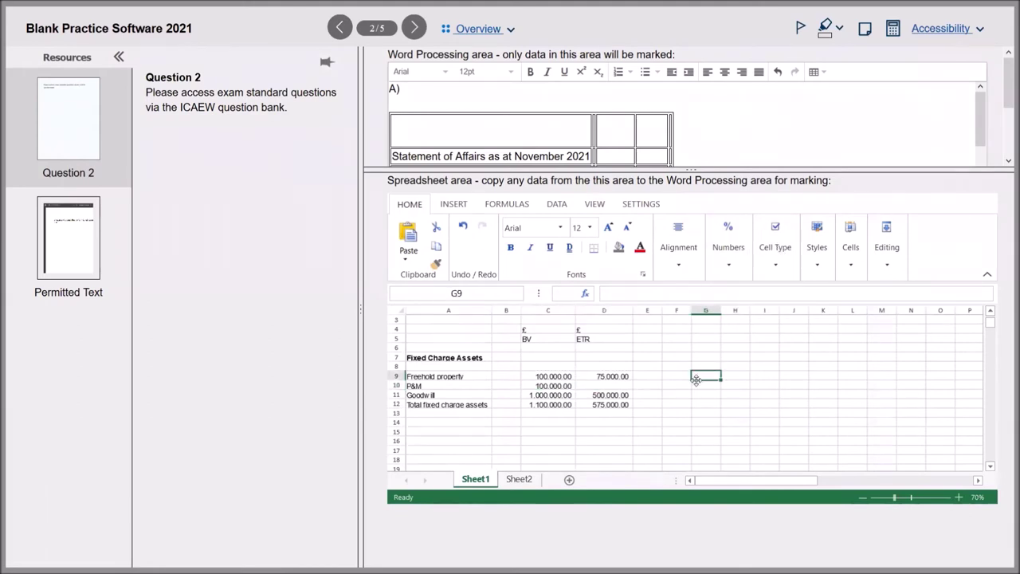
Enter 50000 as the ETR amount for P&M in D10
click(558, 405)
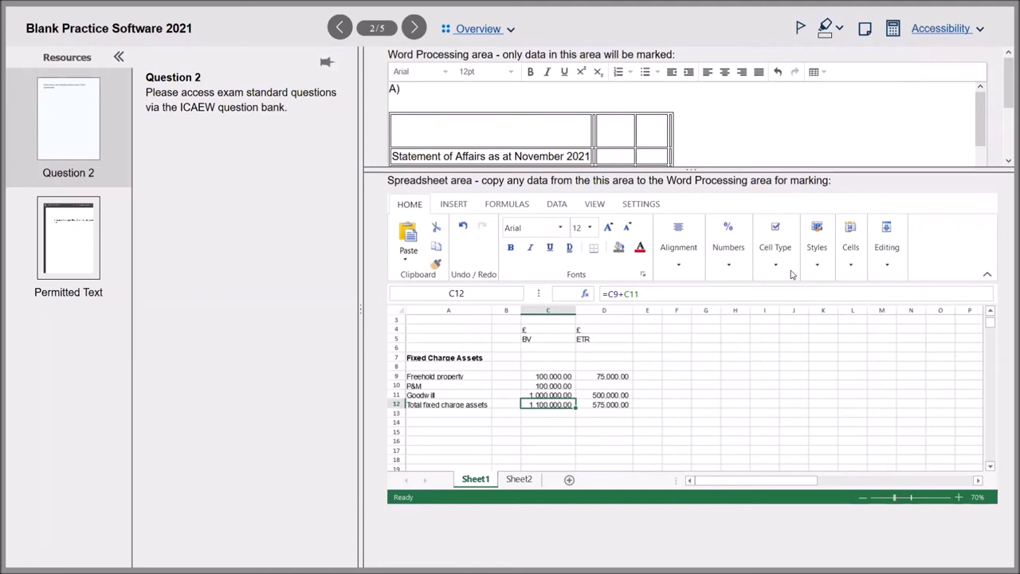
click(462, 207)
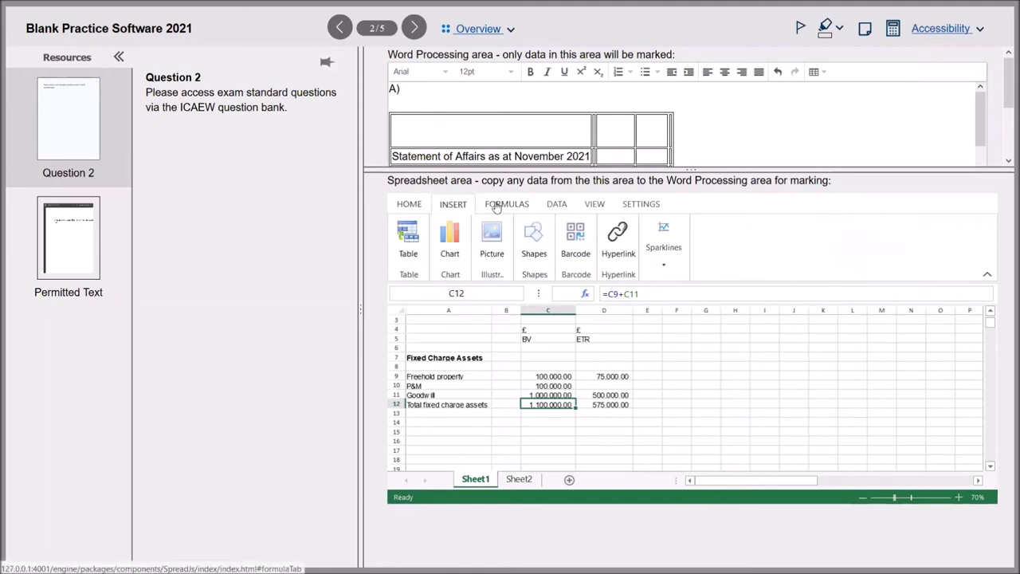
click(610, 405)
click(607, 386)
text(50000)
key(Return)
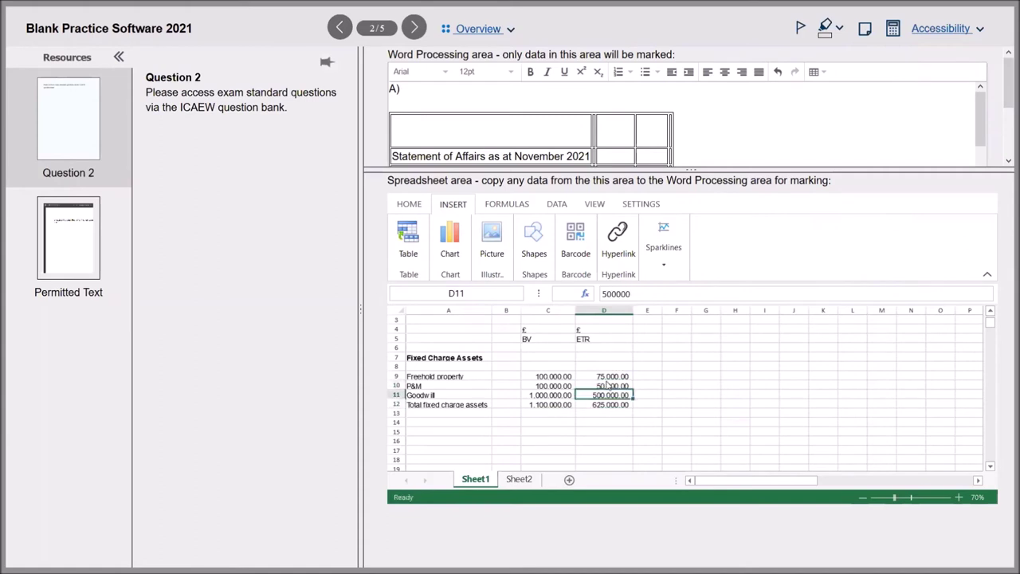
click(606, 424)
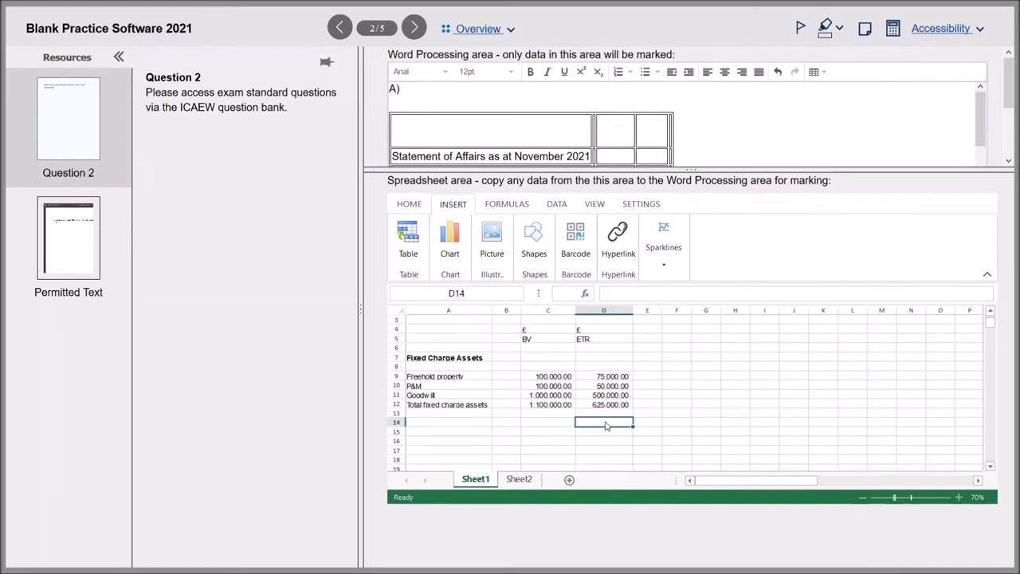
Extend the BV total formula in C12 to include the P&M amount, making it =C9+C11+C10
click(562, 406)
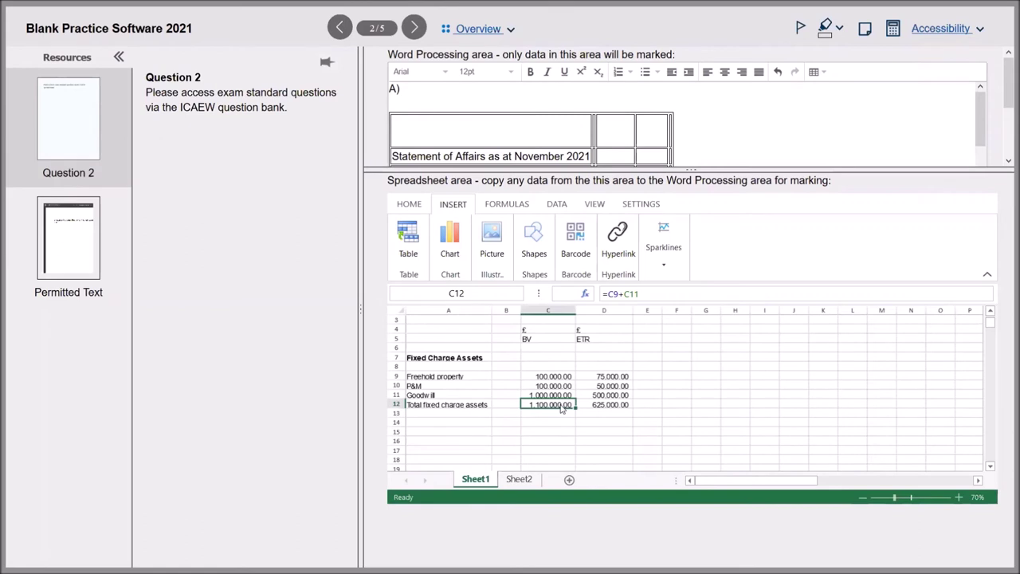
click(656, 293)
text(+)
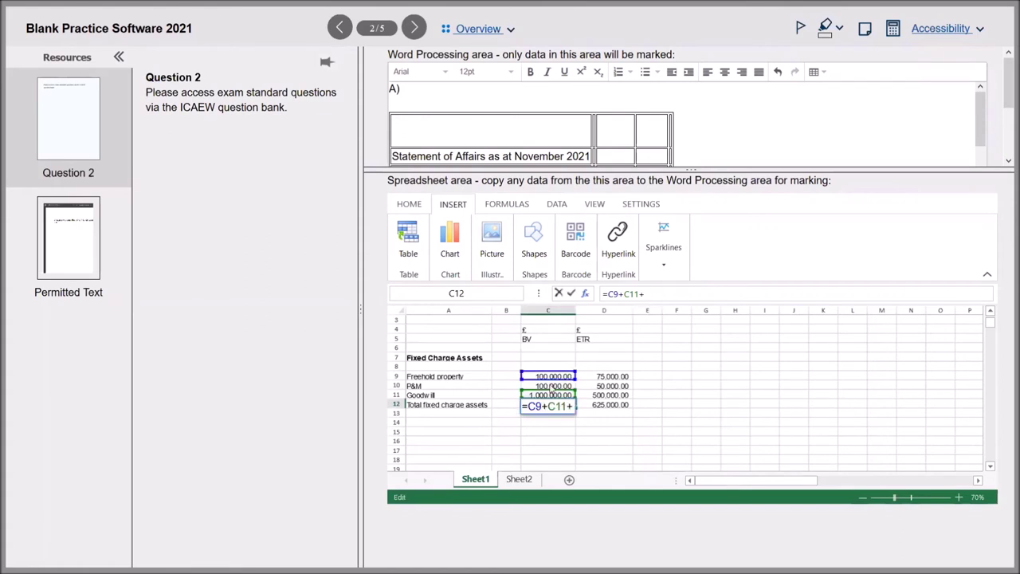
click(538, 388)
key(Return)
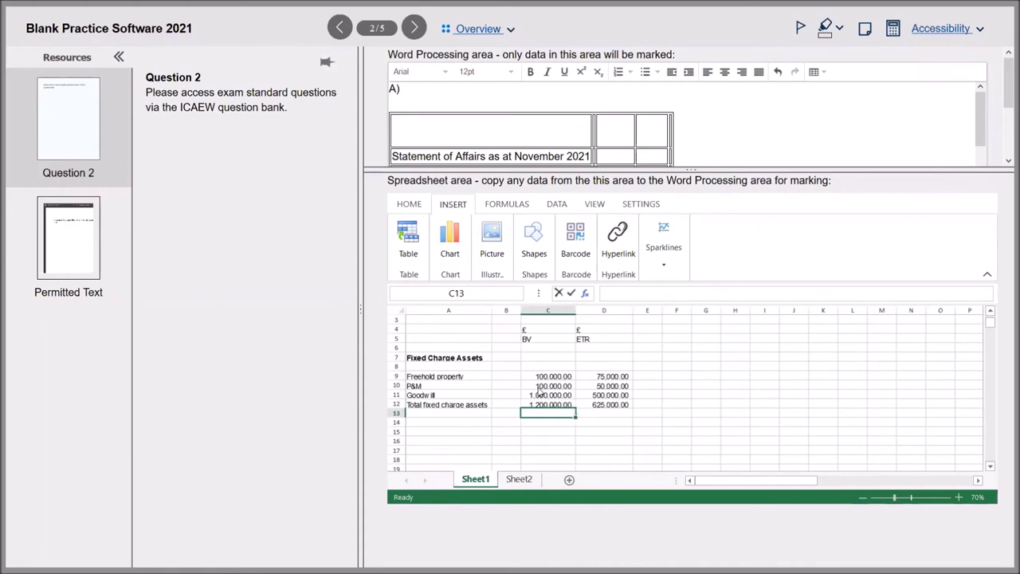
Add a bottom border under the Goodwill amounts in C11:D11, above the fixed charge asset totals
click(410, 204)
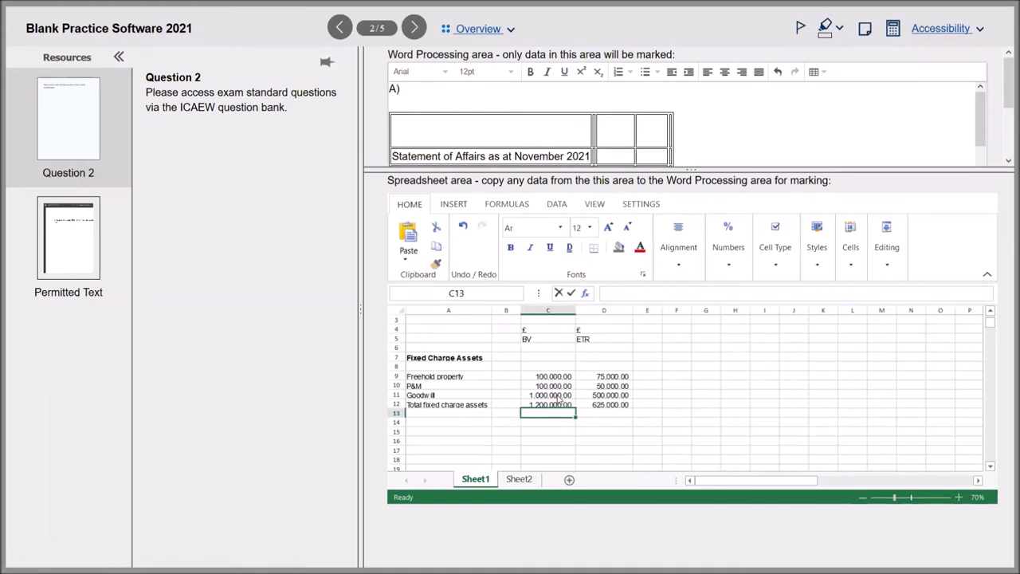
drag(558, 396, 591, 397)
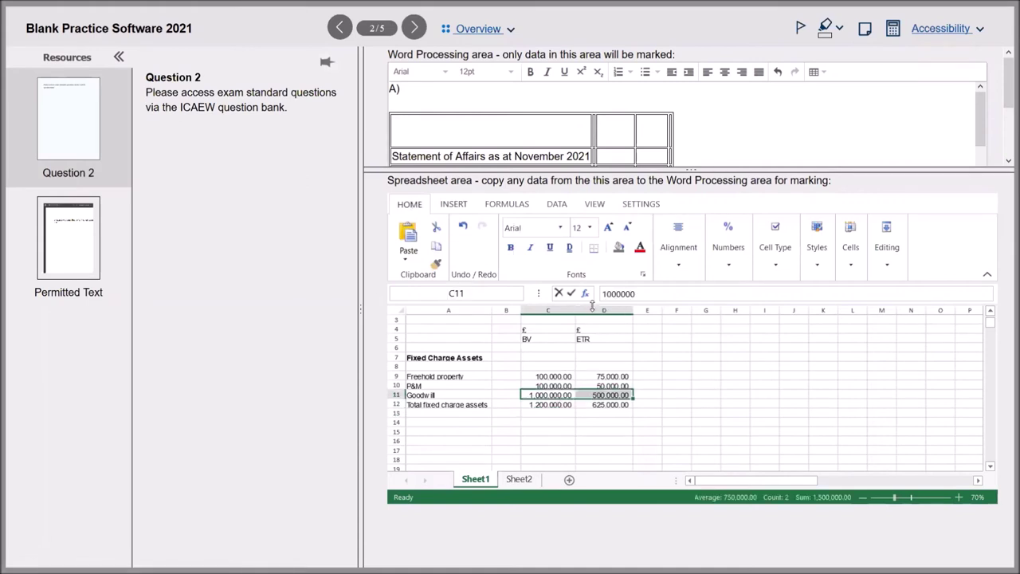
click(594, 248)
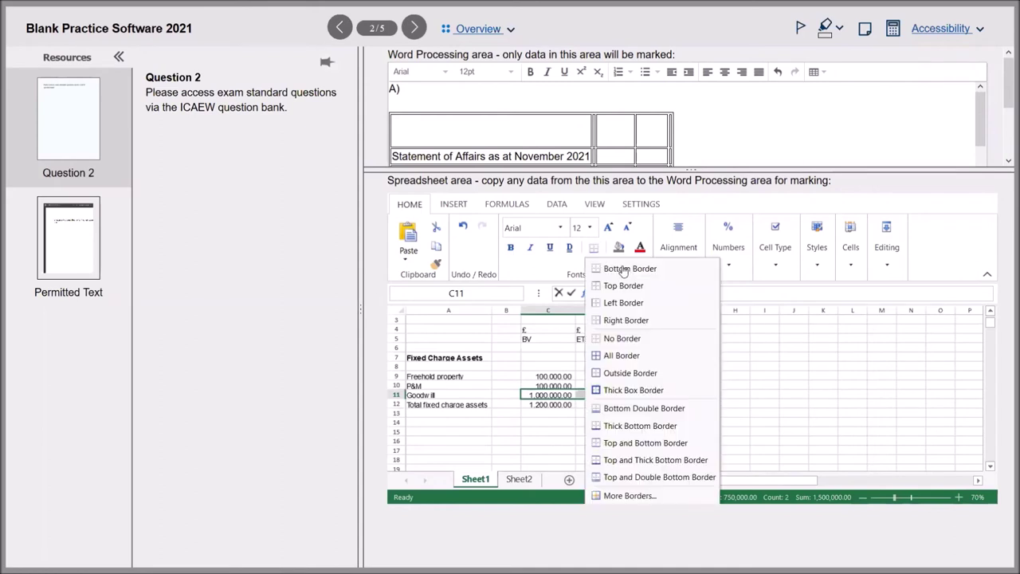
click(623, 269)
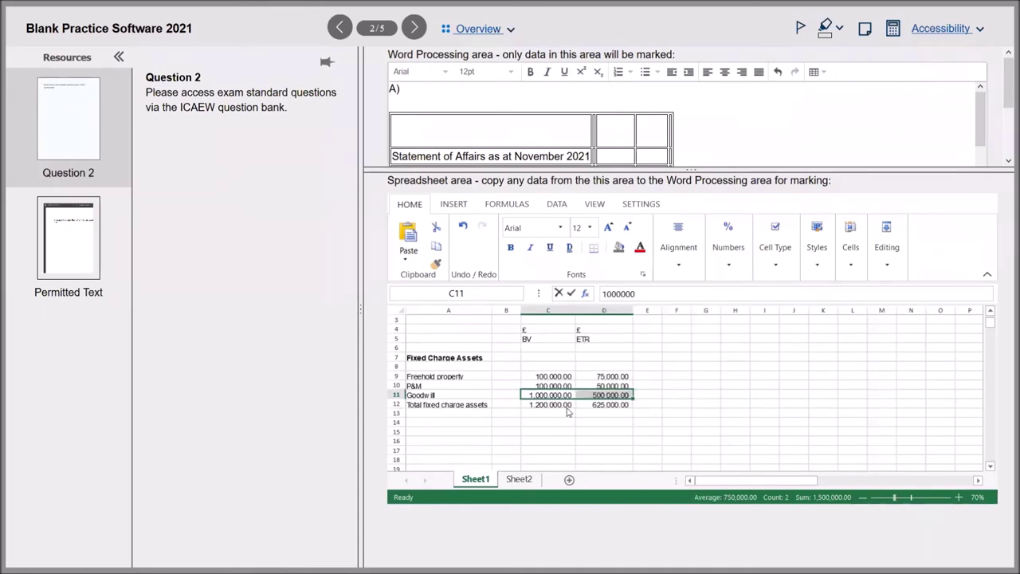
click(556, 436)
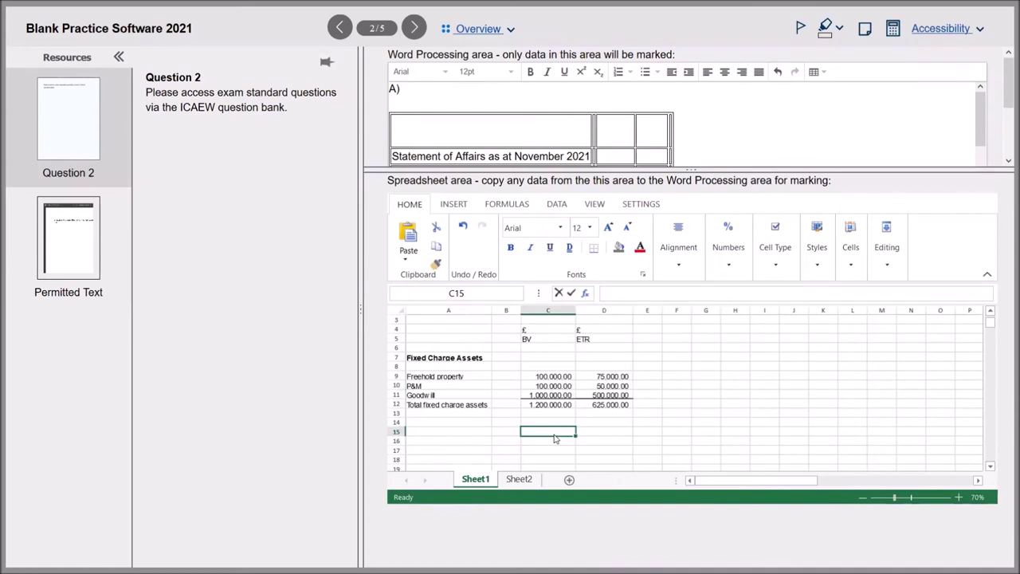
Enter the label "Less due to fixed chargeholder" in A14 and widen column A to fit it
click(452, 425)
text(Less due)
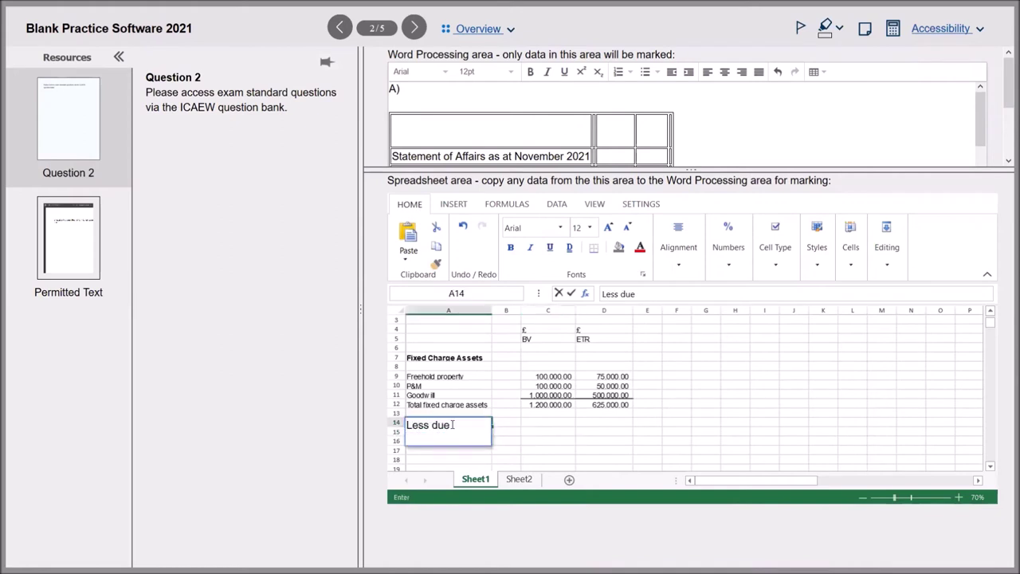
text( to fixed chargeholder)
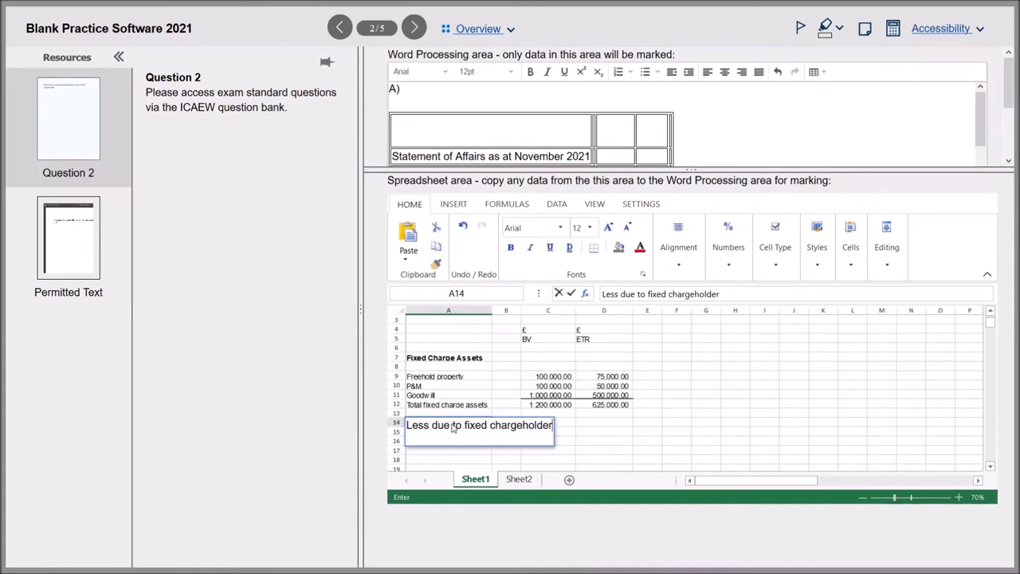
key(Return)
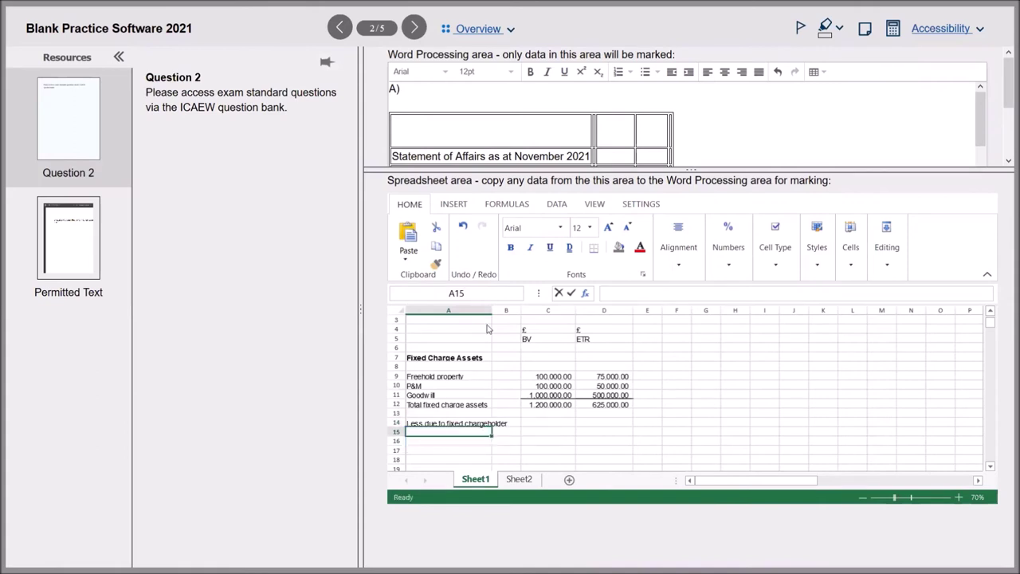
drag(494, 311, 512, 311)
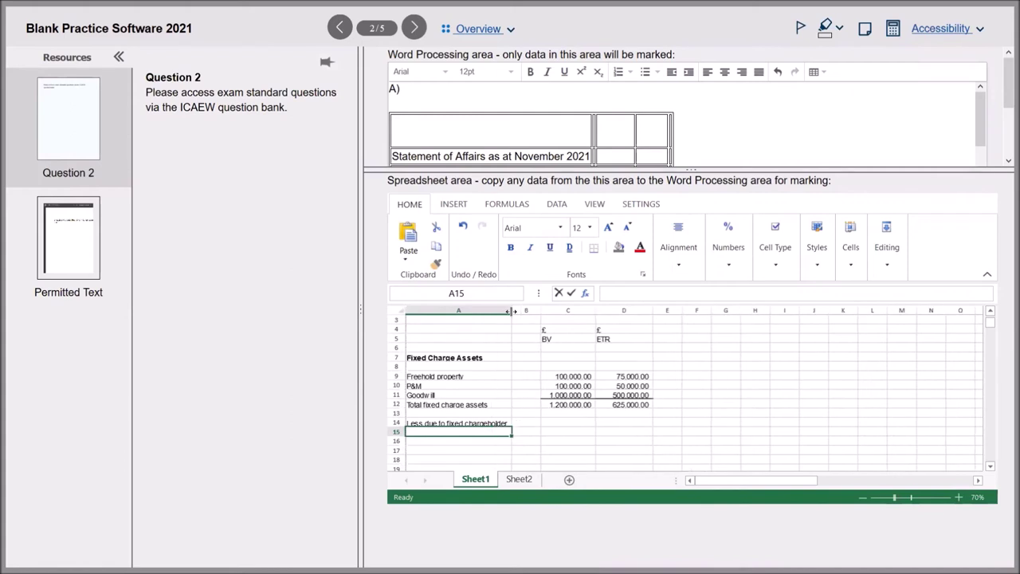
Enter -1000000 in D14 as the ETR amount due to the fixed chargeholder
click(571, 423)
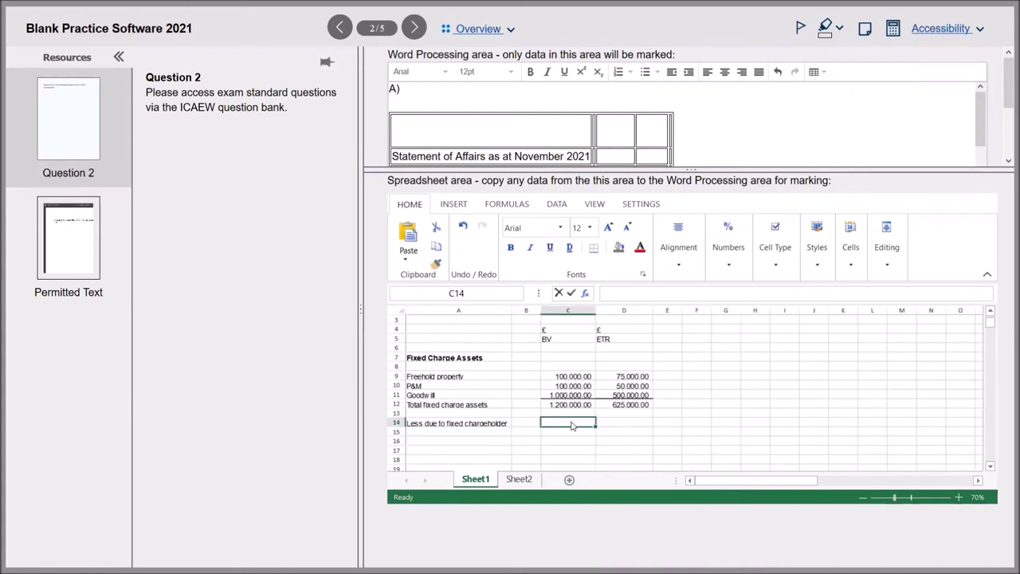
click(617, 428)
text(()
key(BackSpace)
text(-1000000)
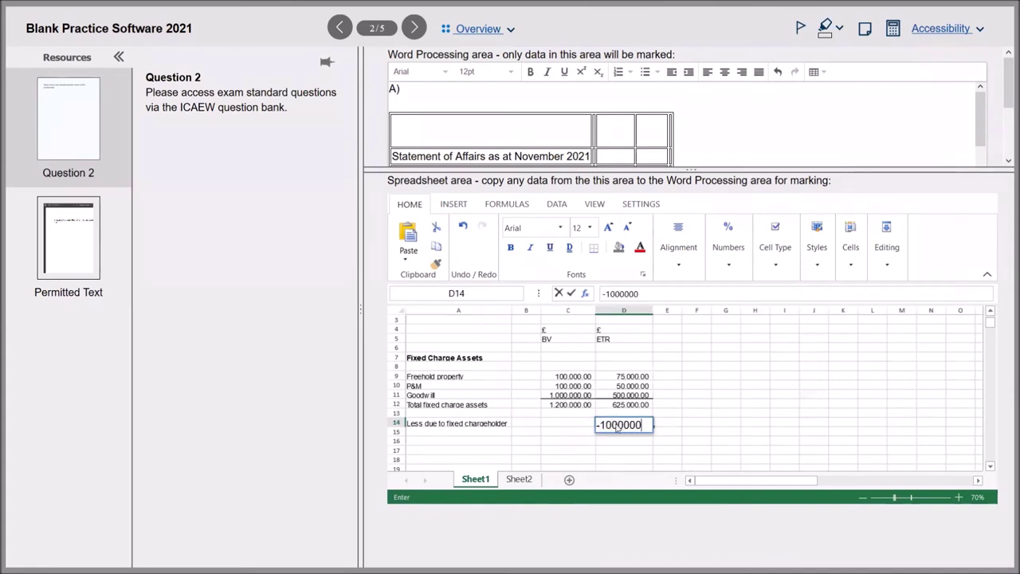
key(Return)
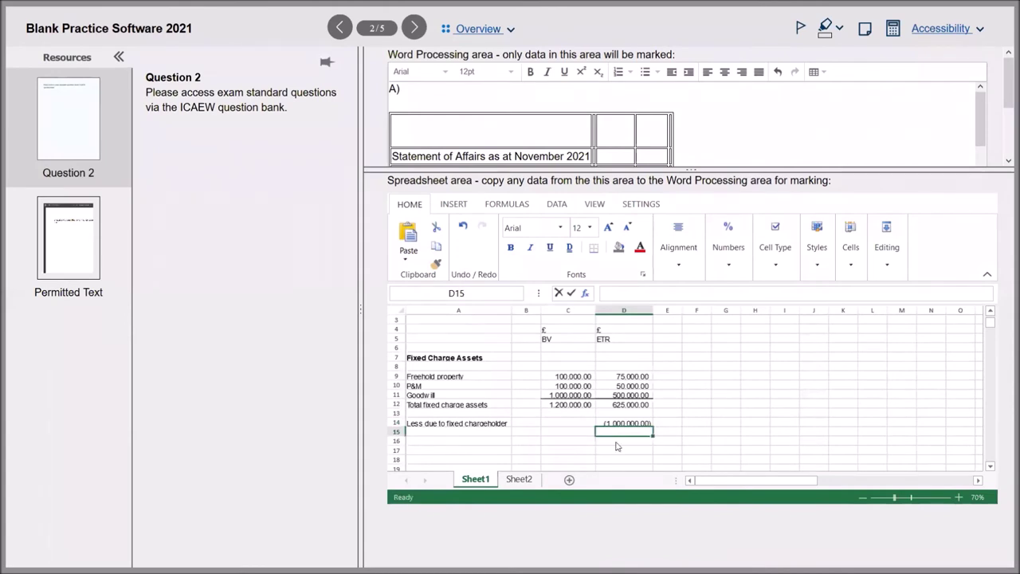
click(616, 460)
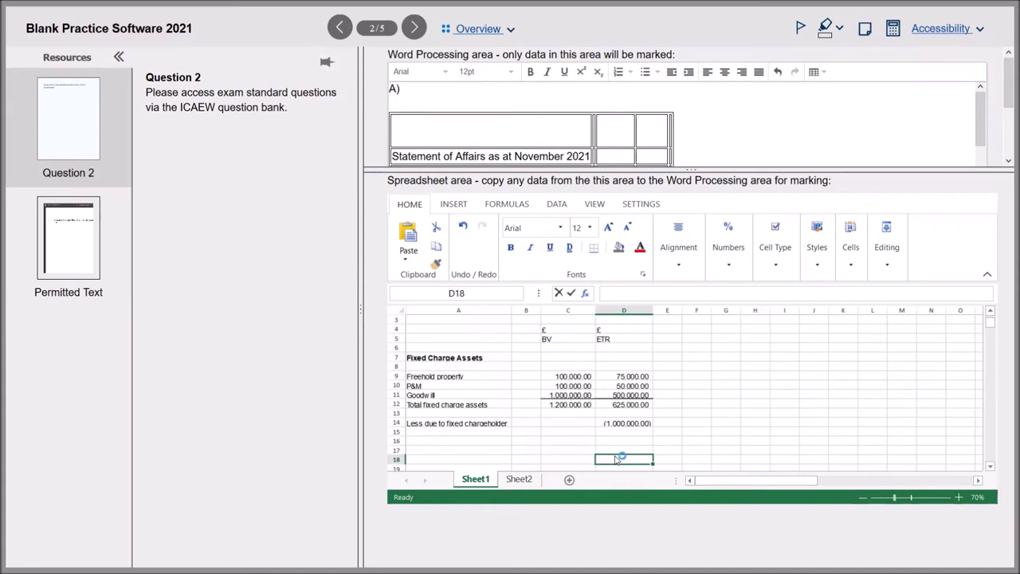
Enter the label "Defecit to fixed chargeholder" in A16
click(498, 441)
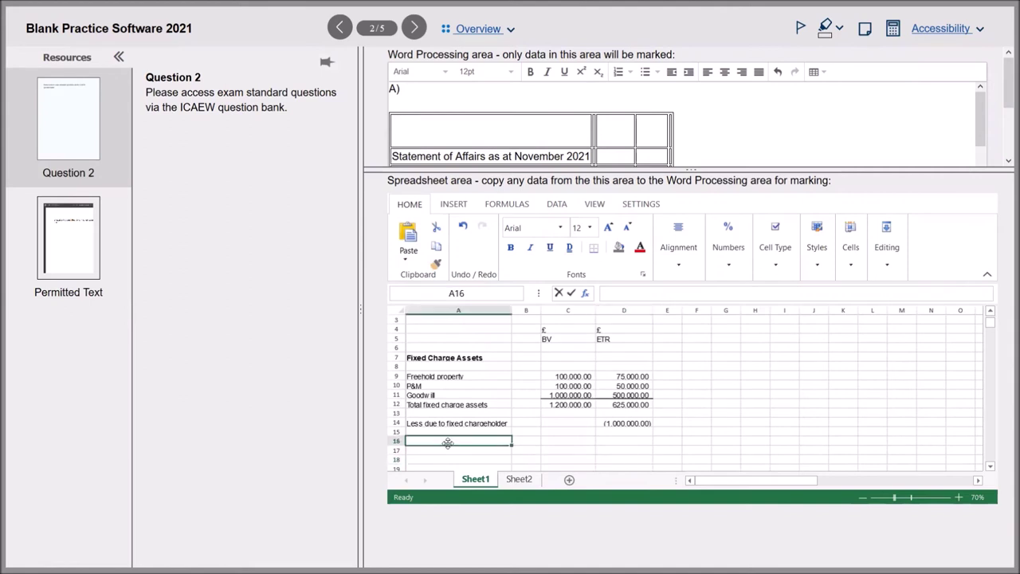
text(De)
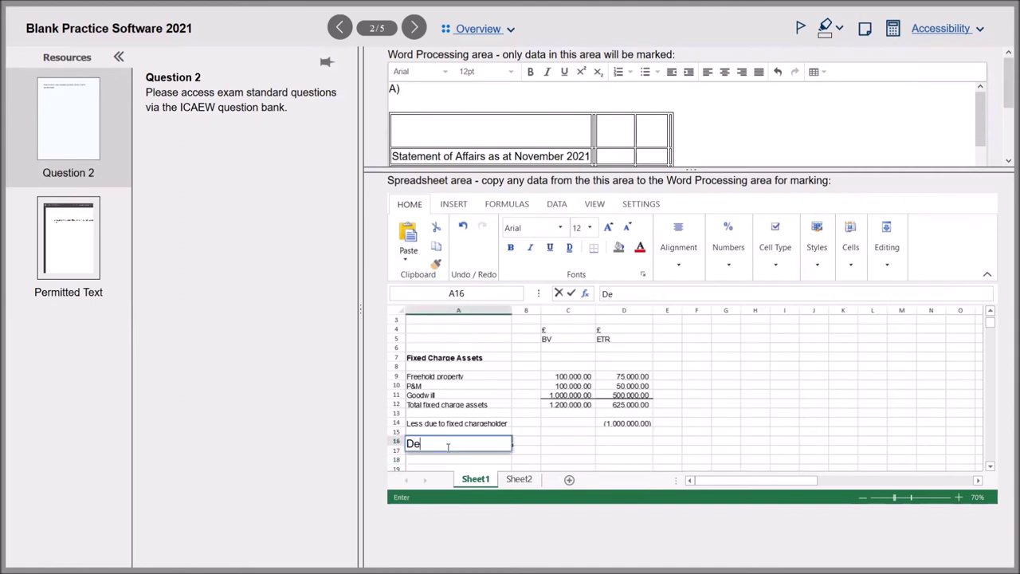
text(ficit to)
key(BackSpace)
key(BackSpace)
key(BackSpace)
key(BackSpace)
key(BackSpace)
key(BackSpace)
key(BackSpace)
text(eficit )
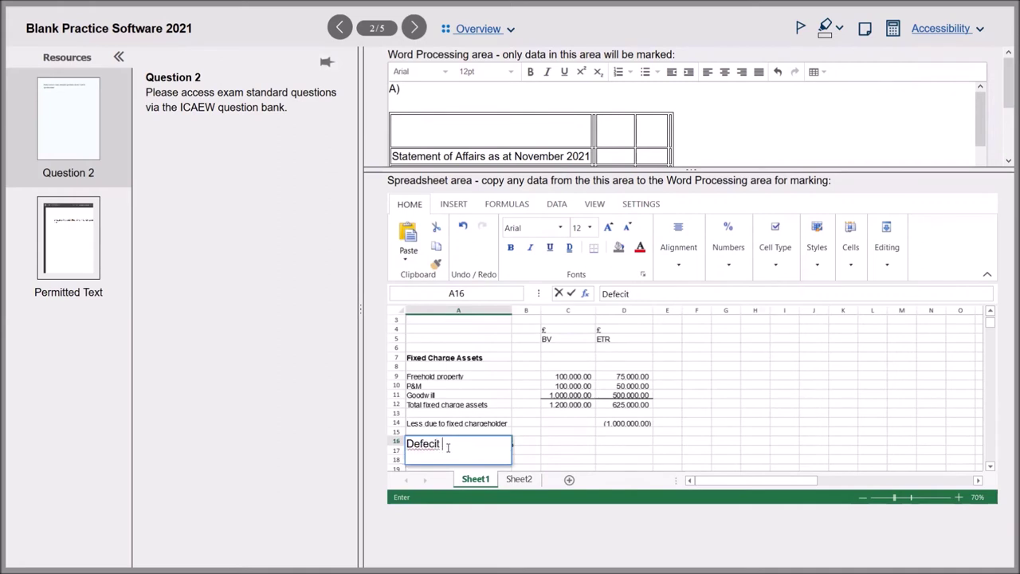
text(to fixed chargeholder)
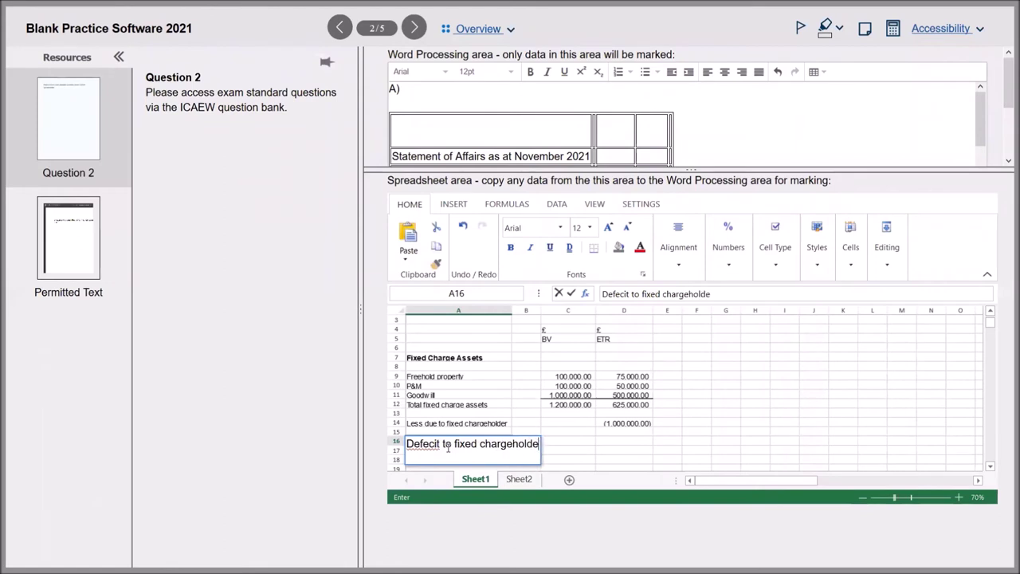
key(Return)
click(463, 443)
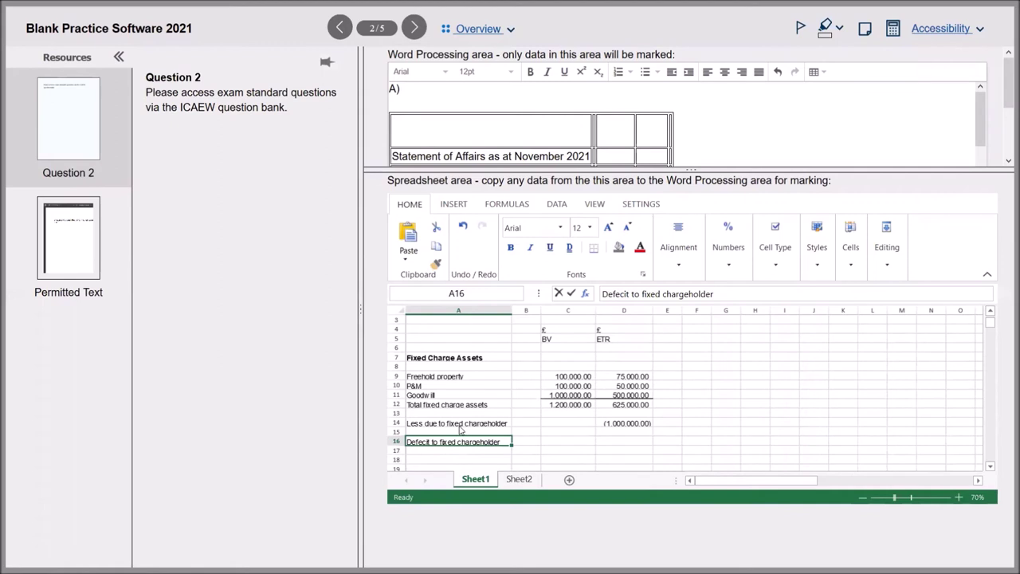
right_click(422, 445)
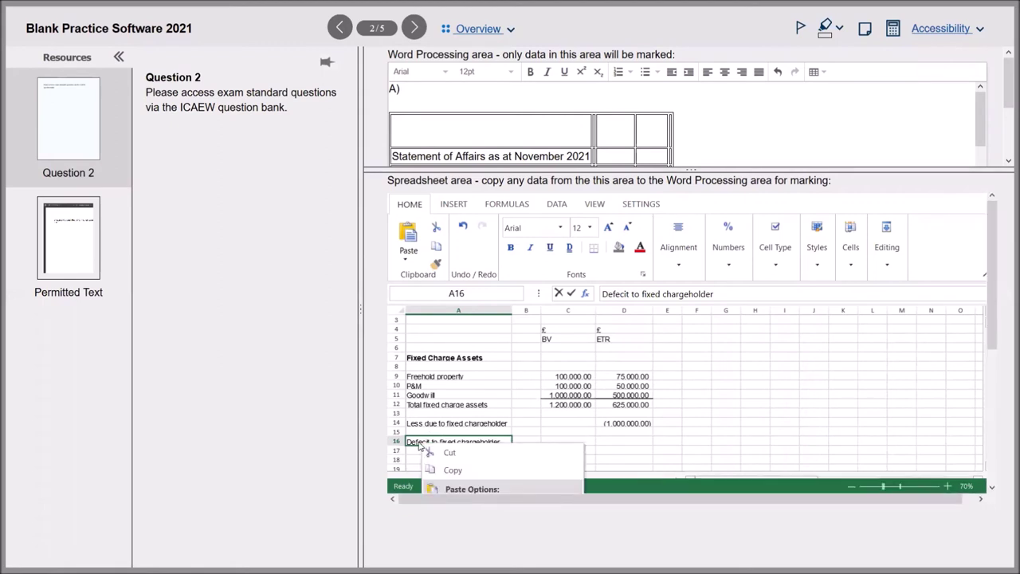
key(Escape)
double_click(420, 445)
click(423, 443)
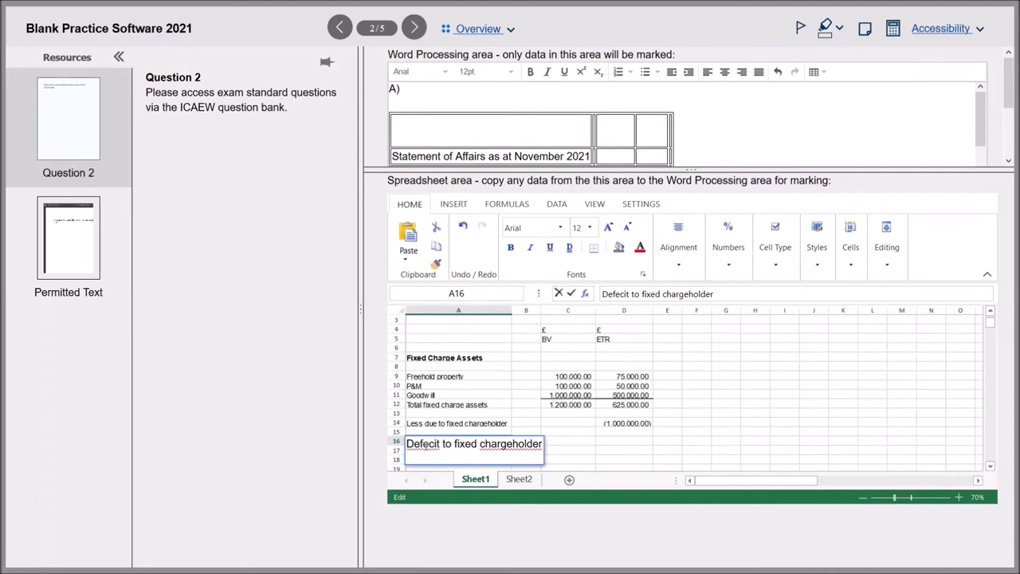
right_click(426, 450)
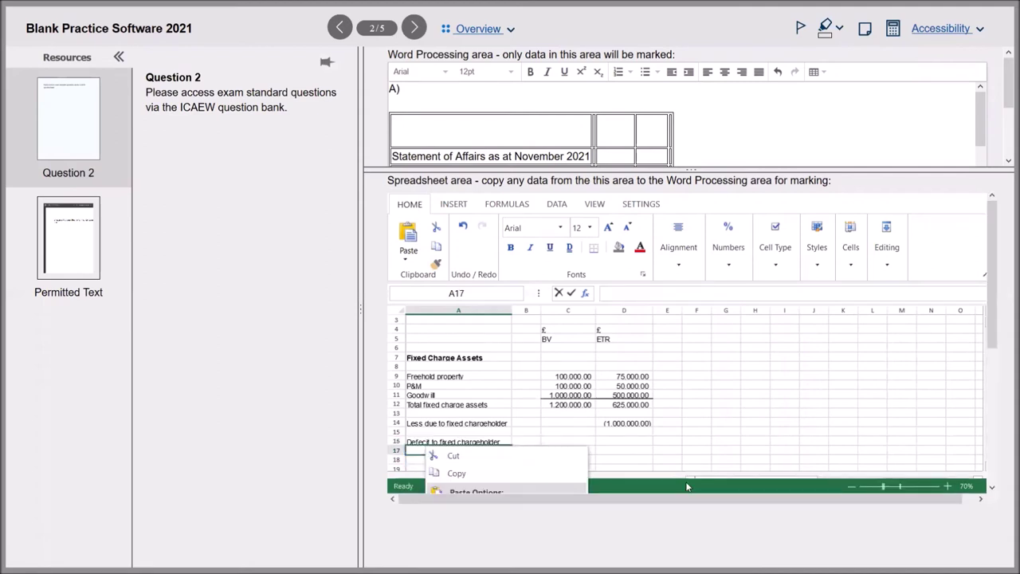
scroll(993, 434, down, 3)
scroll(988, 423, down, 1)
scroll(606, 392, up, 1)
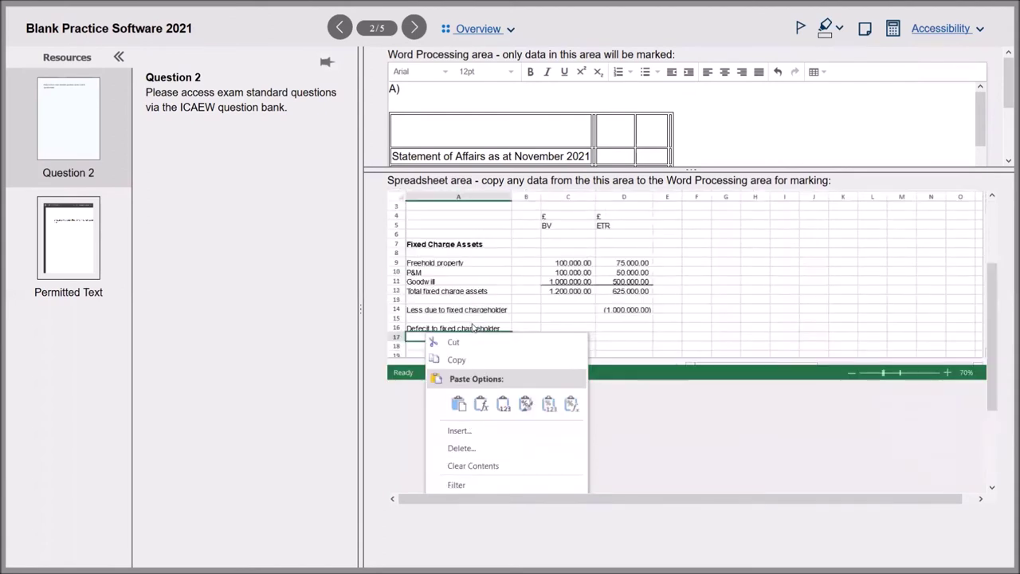
scroll(438, 412, up, 3)
Correct the misspelled first word in A16 so the label reads "Deficit to fixed chargeholder"
click(430, 442)
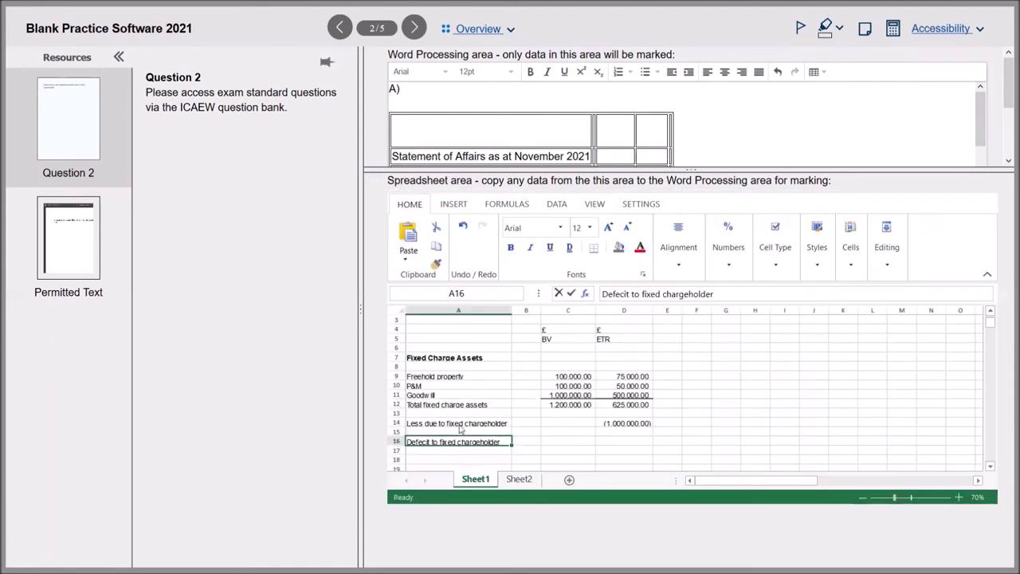
double_click(432, 442)
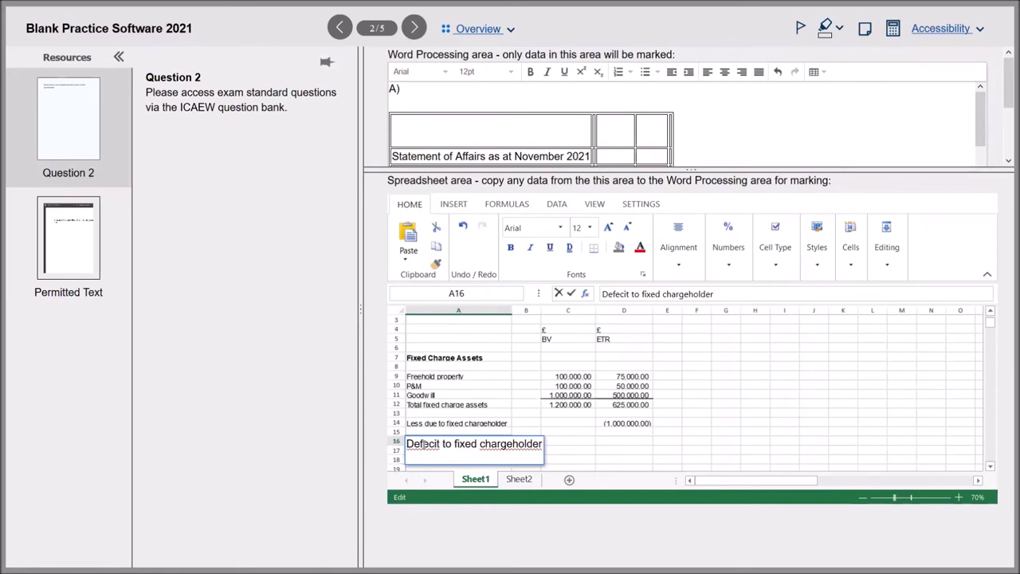
key(BackSpace)
key(BackSpace)
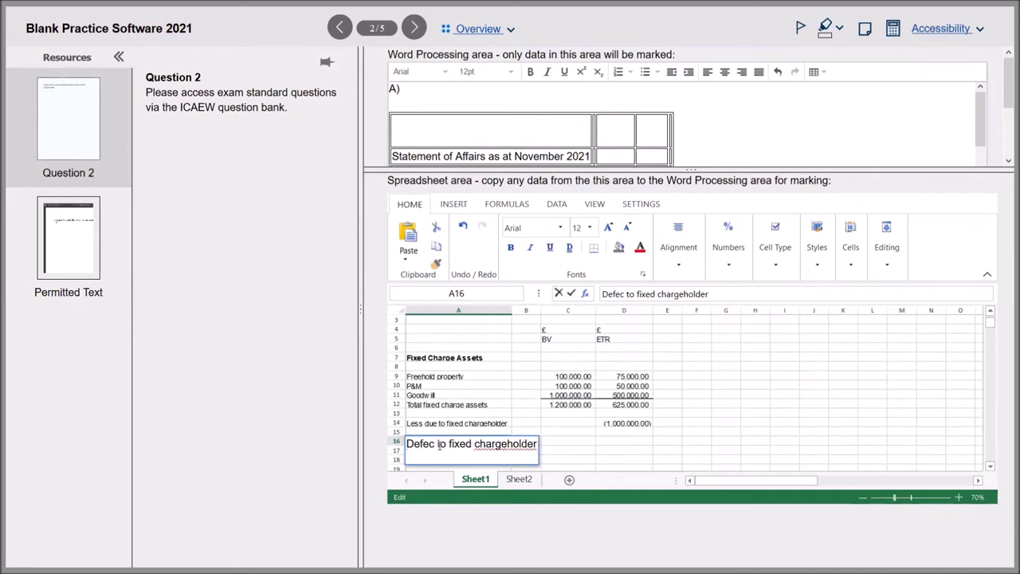
key(BackSpace)
key(BackSpace)
text(icit)
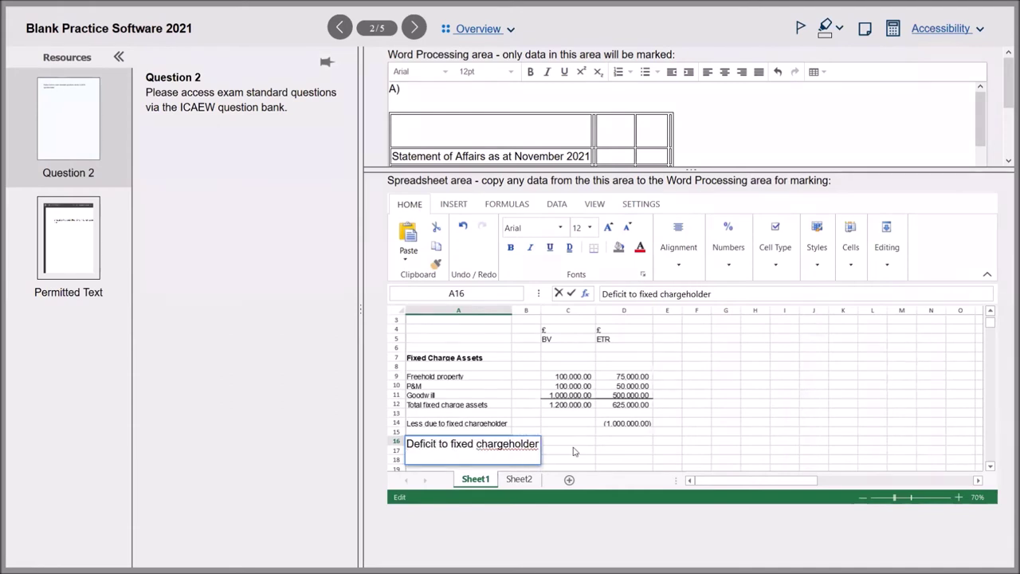
click(608, 452)
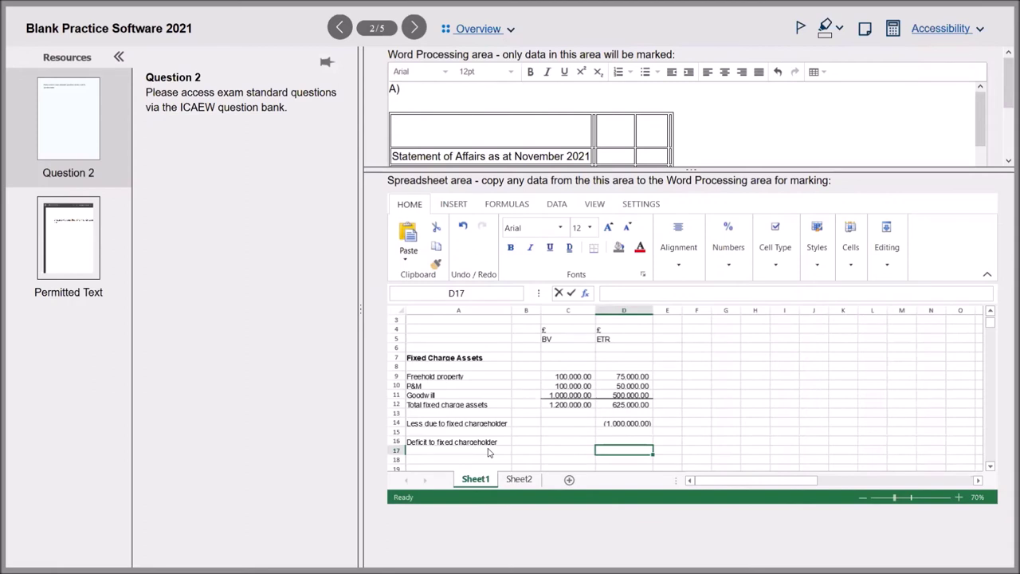
Calculate the ETR deficit to the fixed chargeholder in D16 with the formula =D12+D14
key(Up)
key(Left)
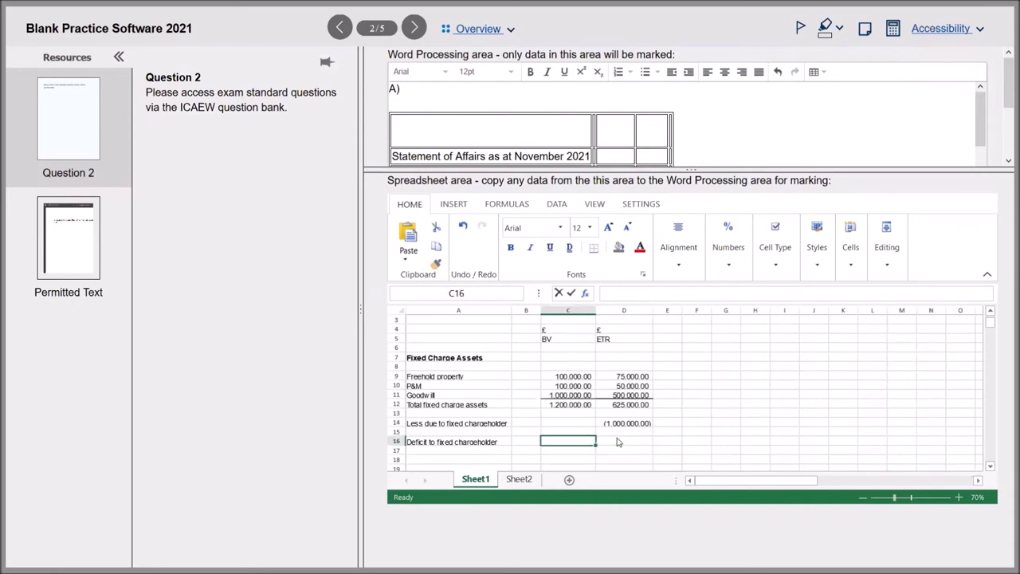
click(619, 442)
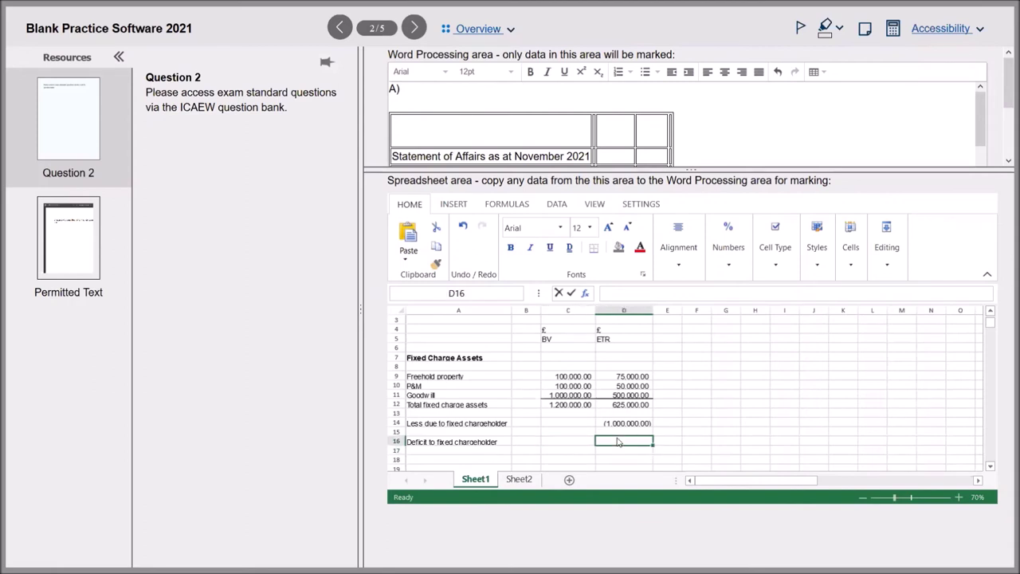
text(=)
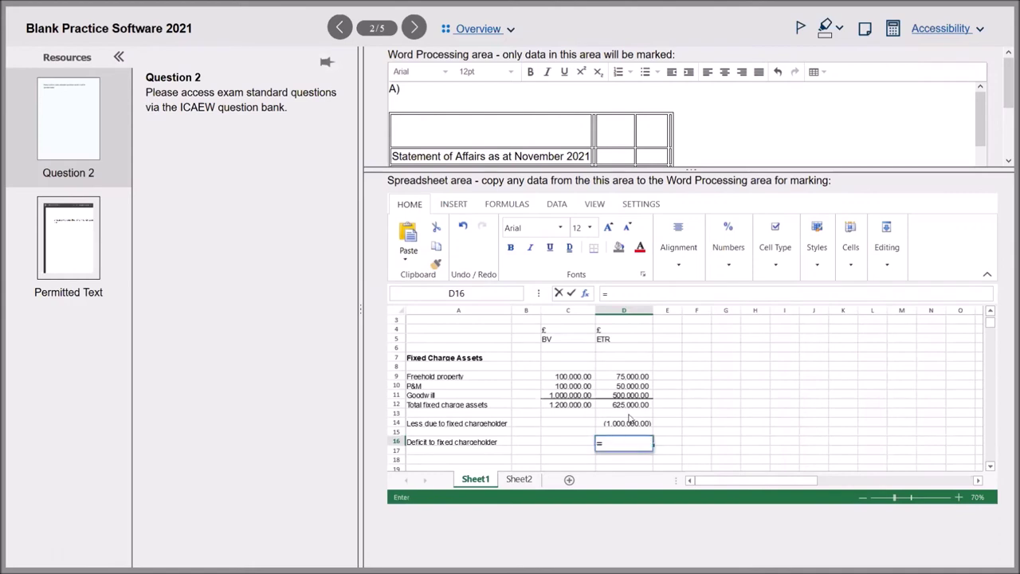
click(632, 406)
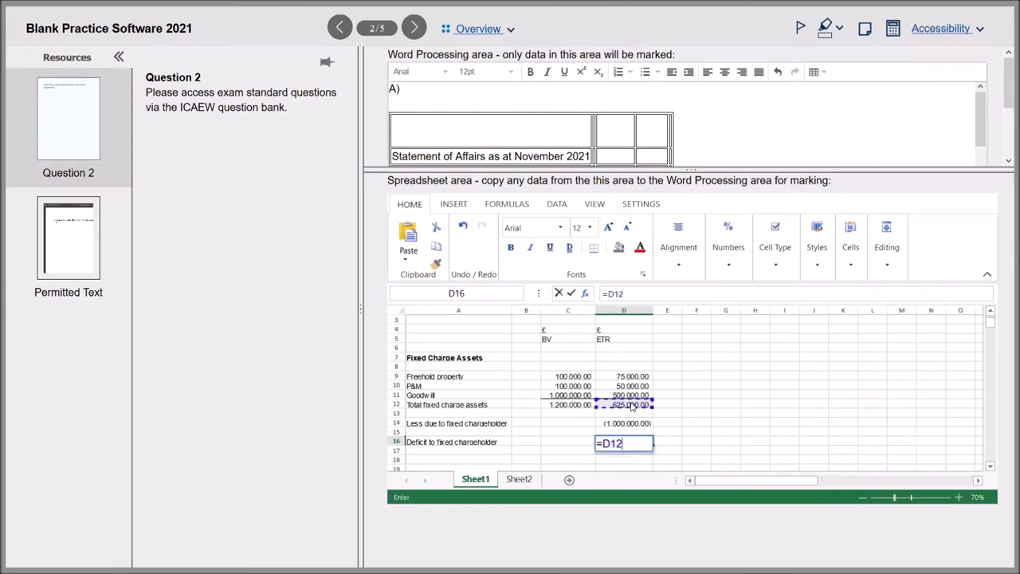
text(+)
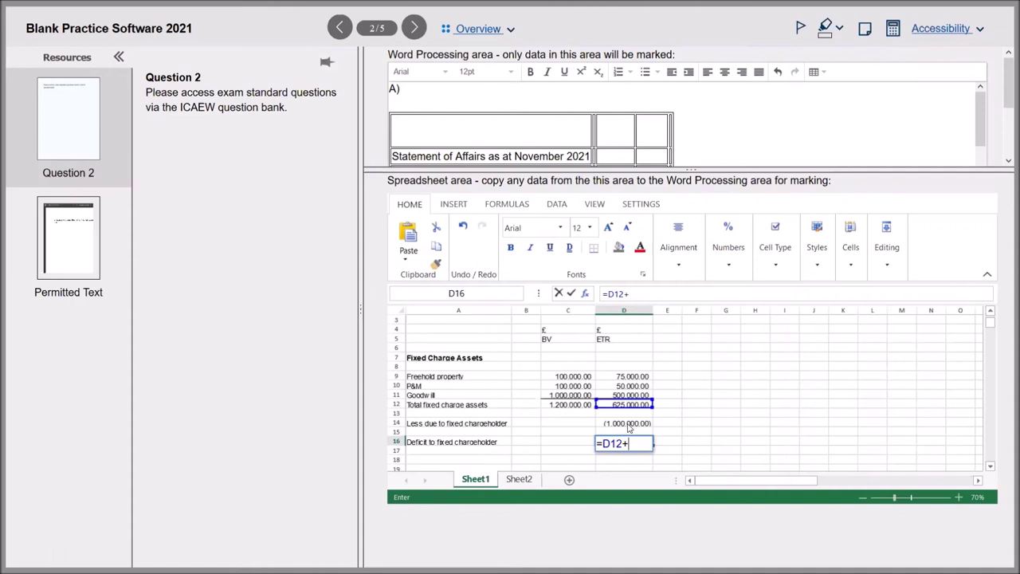
click(629, 426)
key(Return)
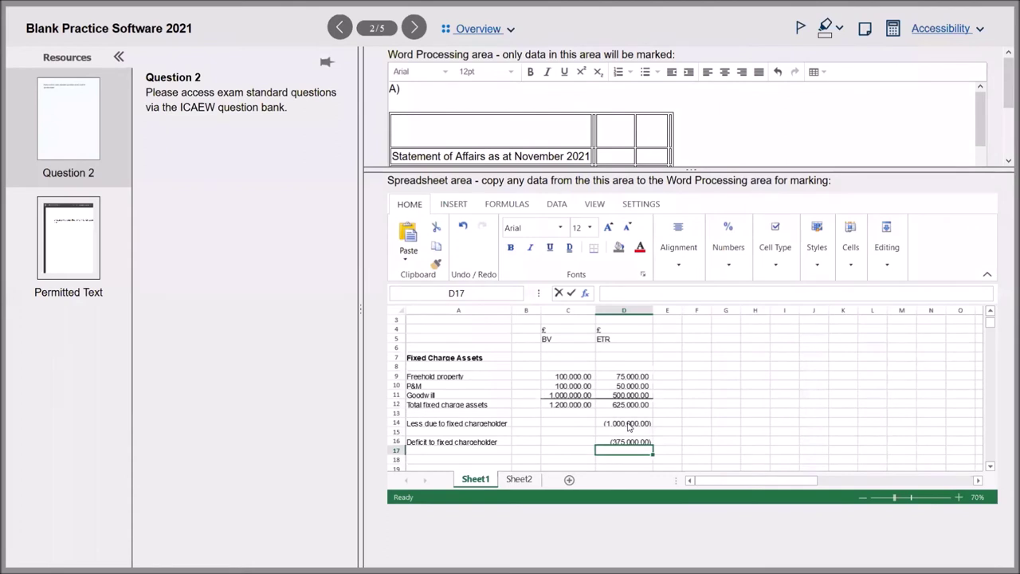
click(546, 461)
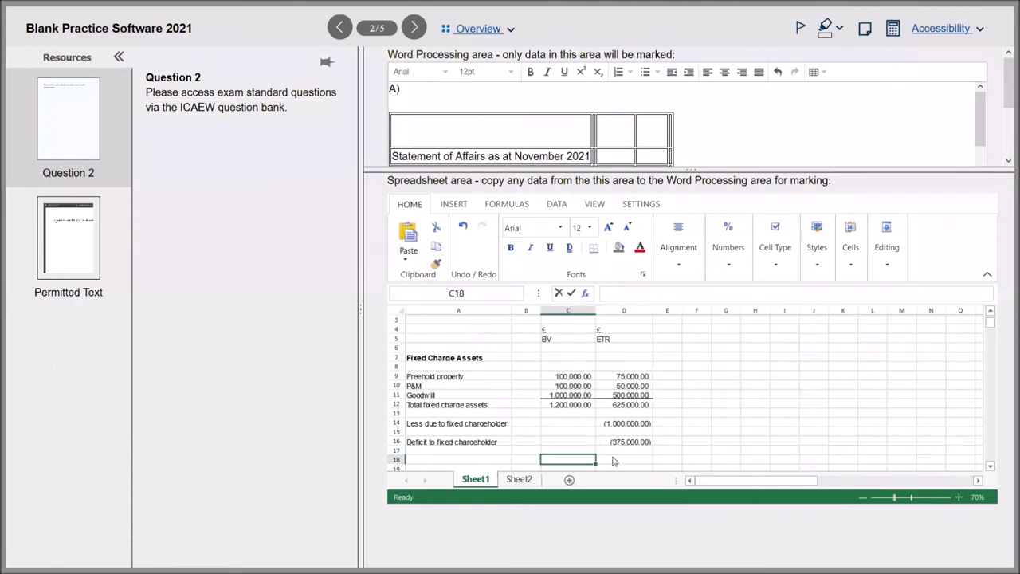
click(614, 460)
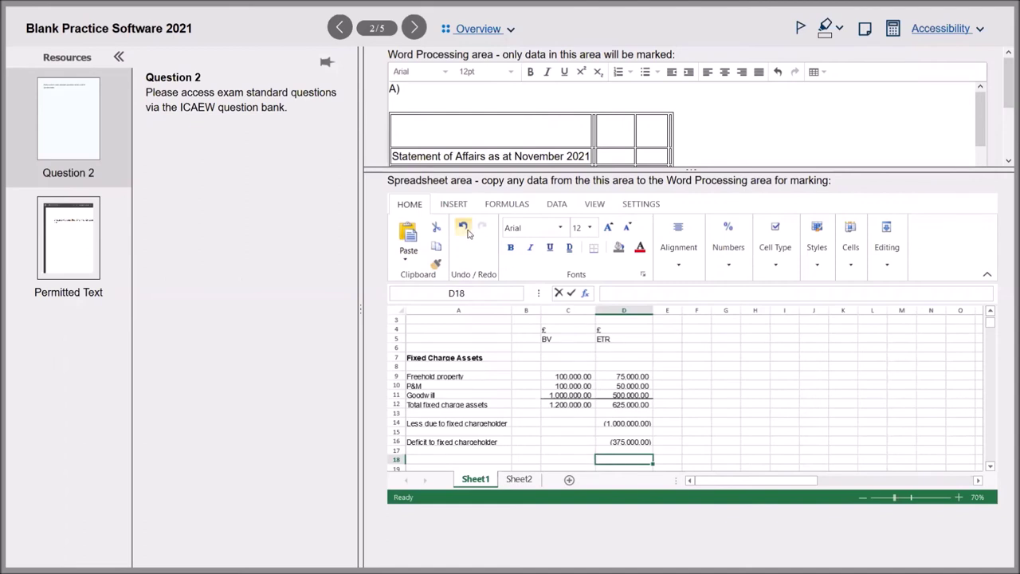
Examine the spreadsheet's insert, formula, data, view and settings tools, including the available Logical and Financial functions
click(454, 205)
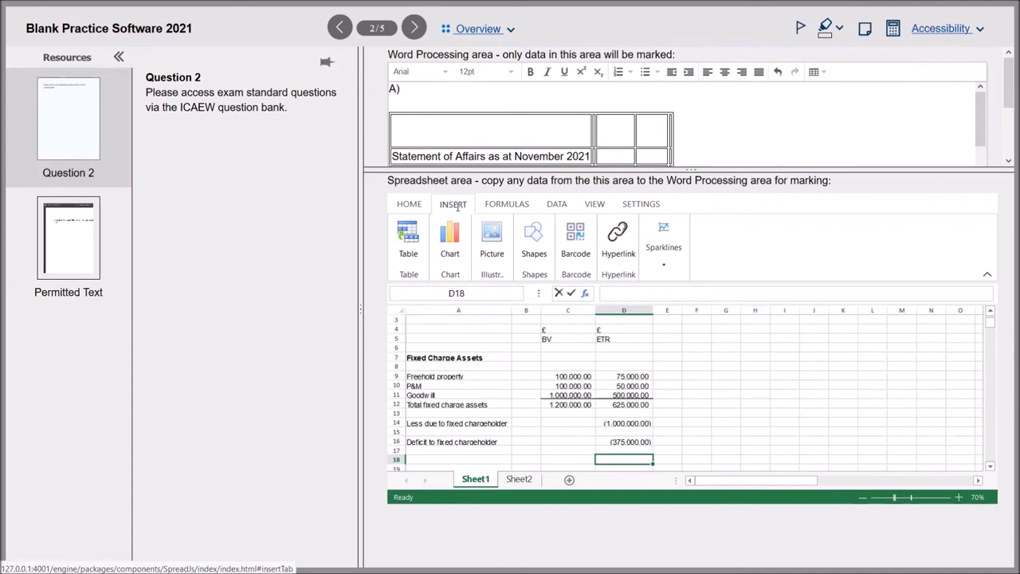
click(504, 204)
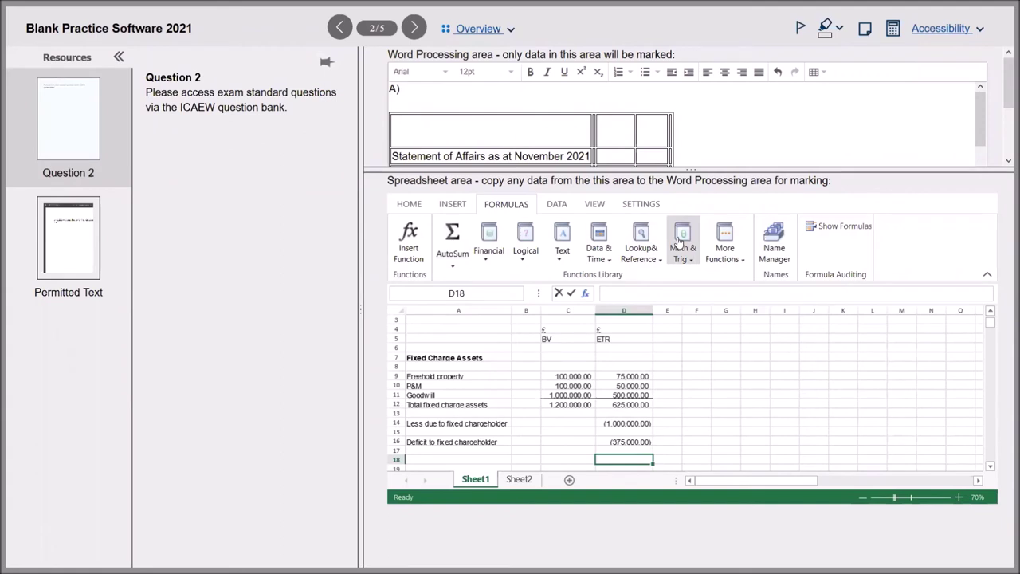
click(523, 267)
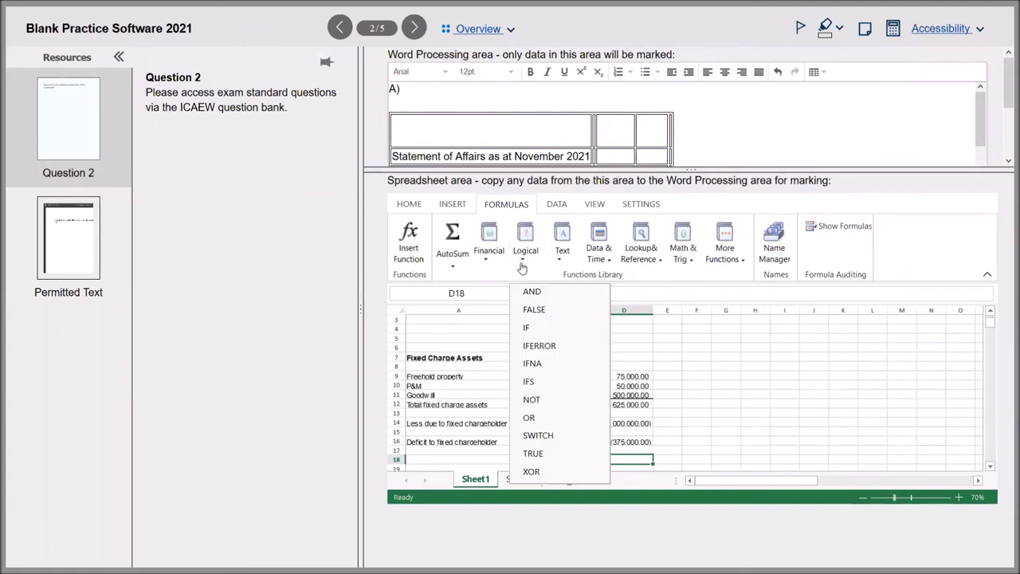
click(486, 260)
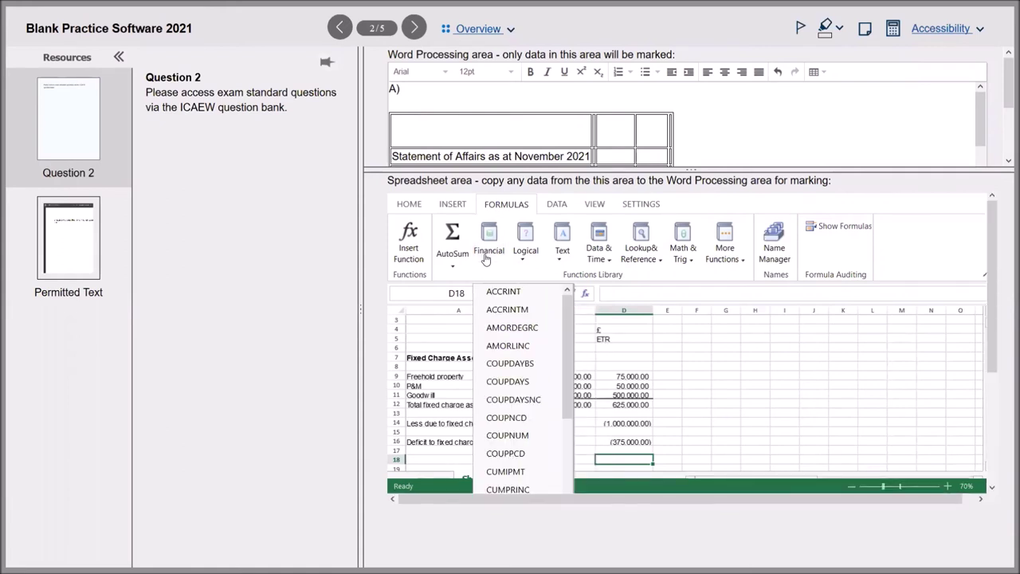
click(548, 209)
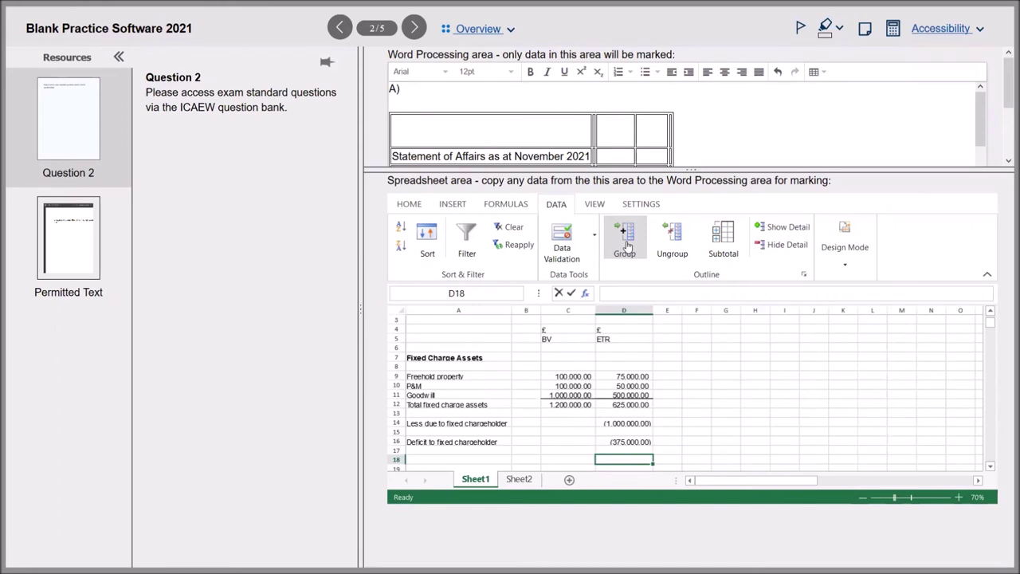
click(596, 205)
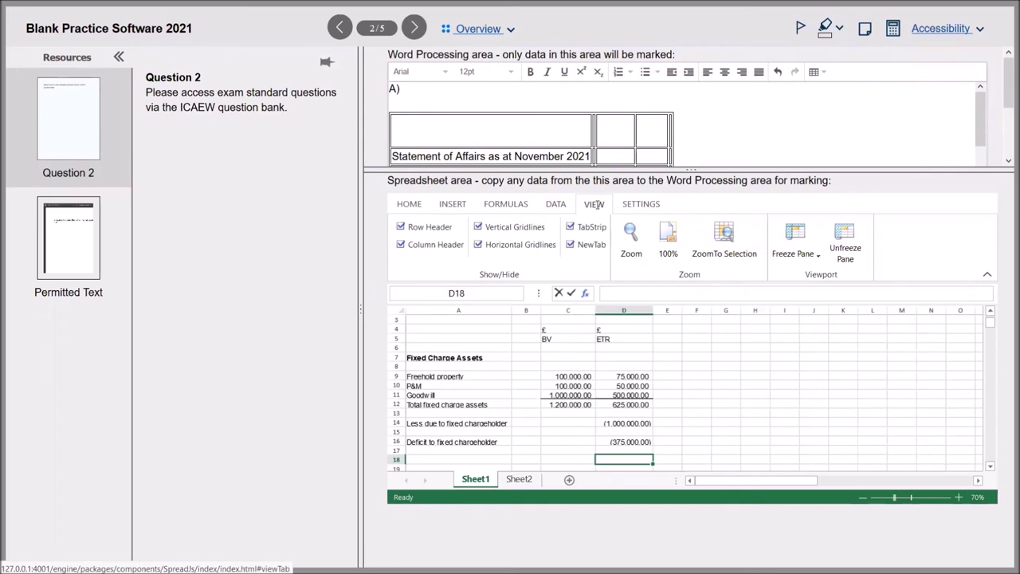
click(628, 205)
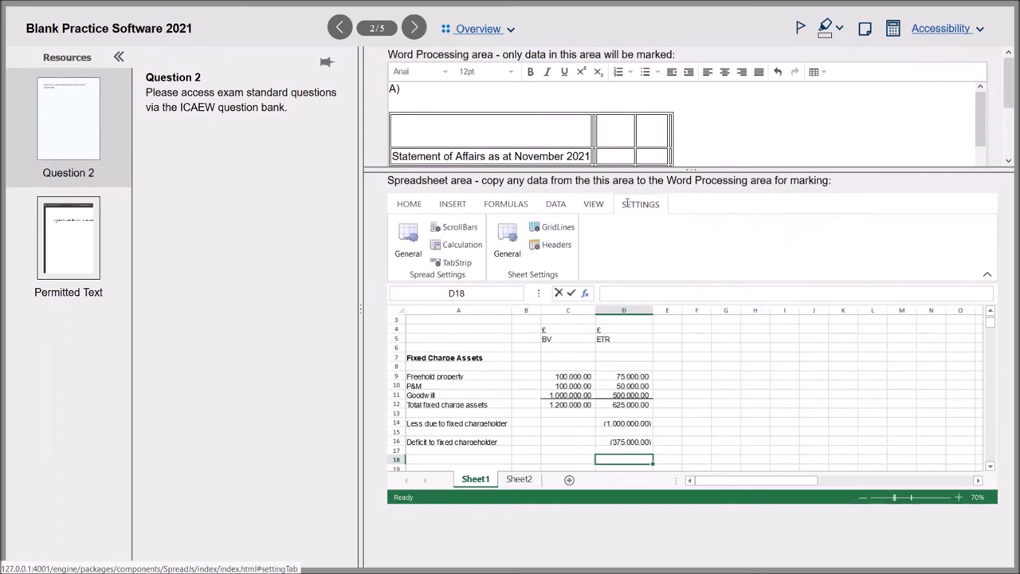
click(408, 205)
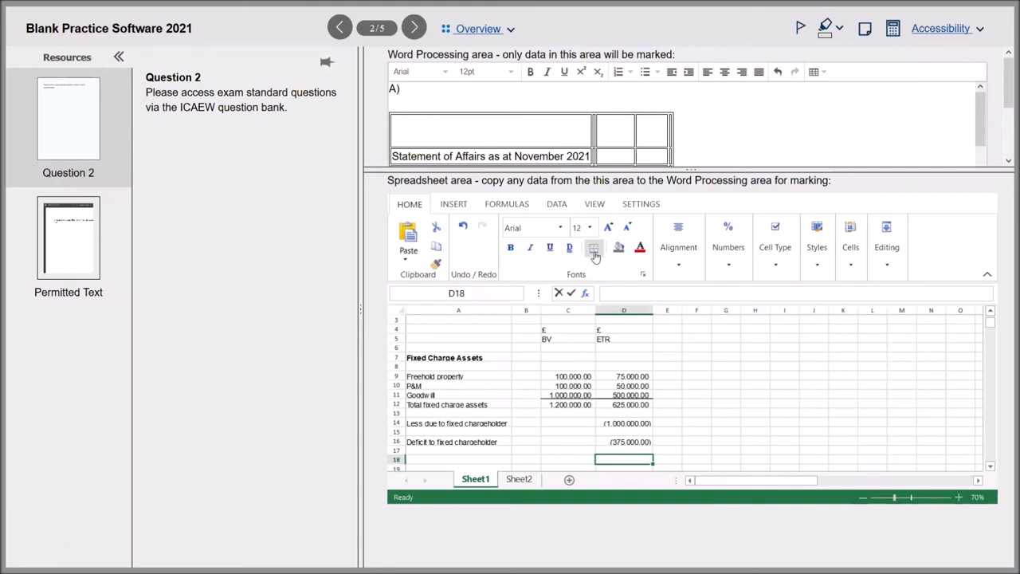
Fill cell E7, beside the Fixed Charge Assets heading row, with standard red
click(675, 358)
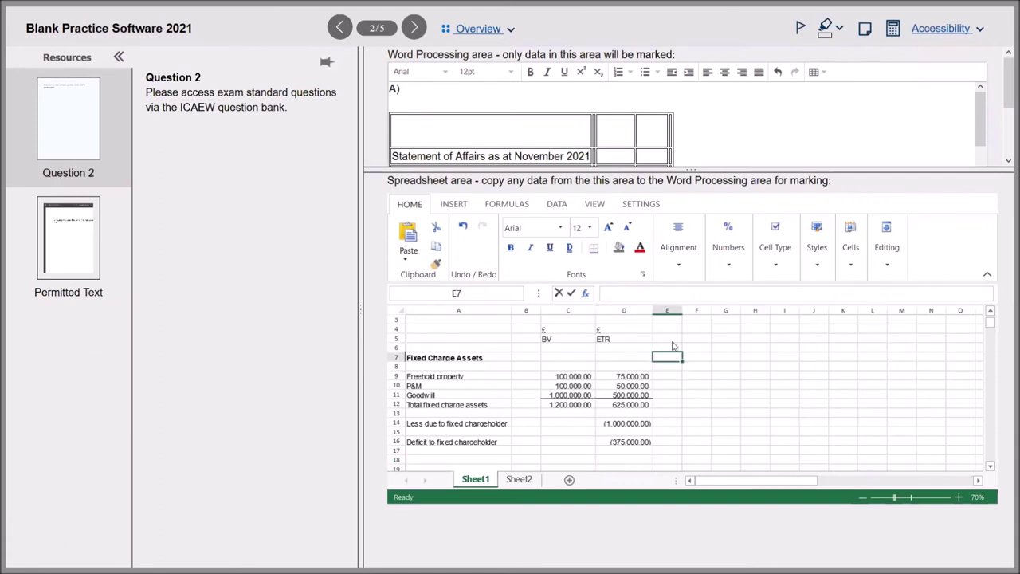
click(620, 249)
click(631, 352)
click(693, 360)
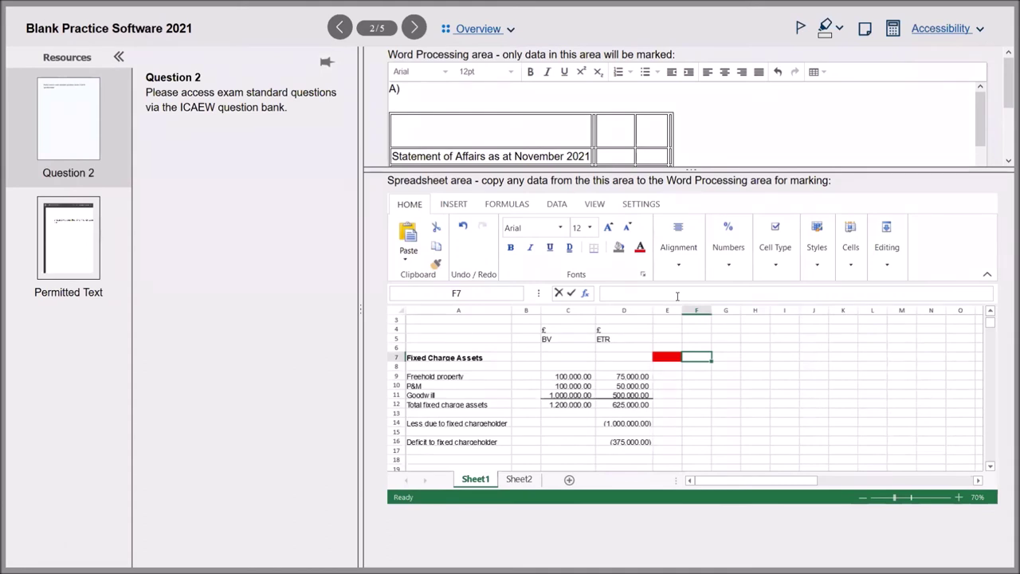
Set the font colour of the empty cell F9 to standard red
click(693, 380)
click(647, 250)
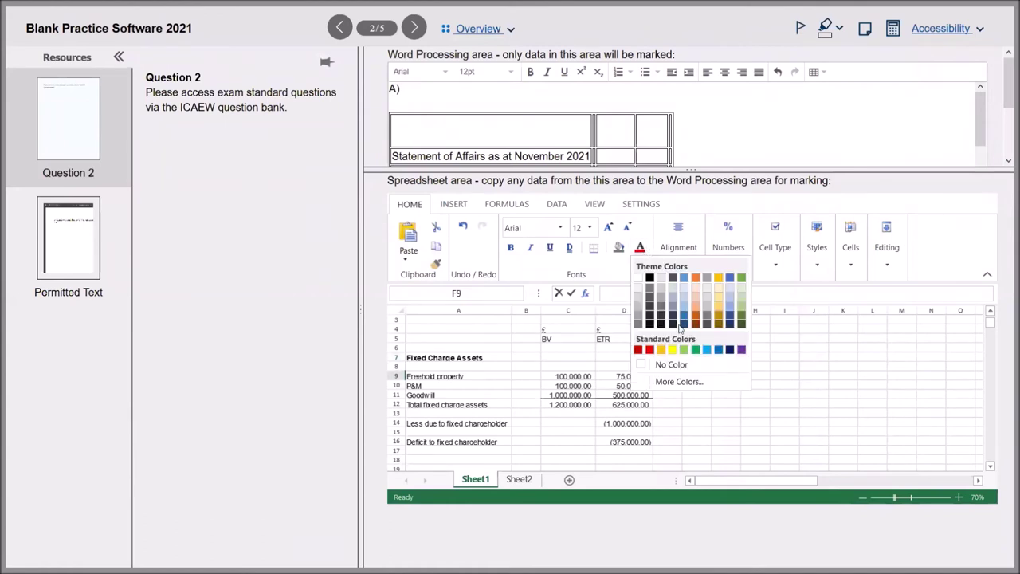
click(652, 350)
click(768, 404)
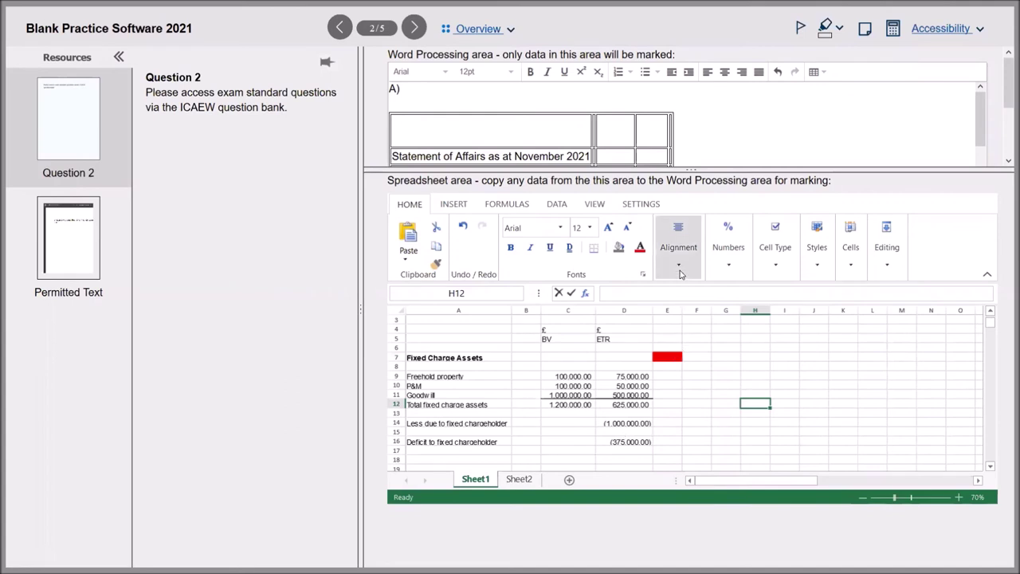
Centre the £, BV and ETR column headings in C4:D5 horizontally
drag(568, 334, 620, 341)
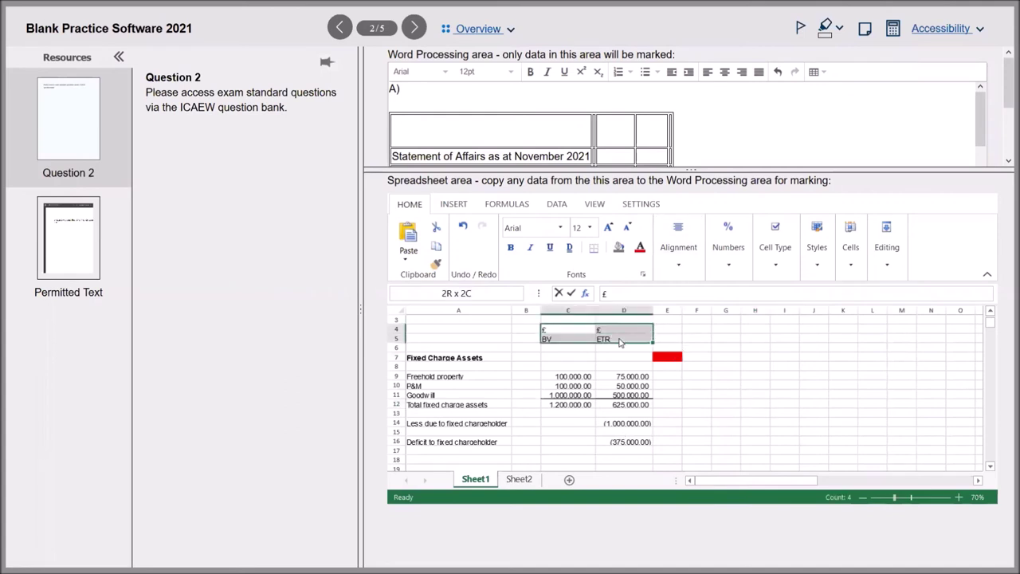
click(692, 270)
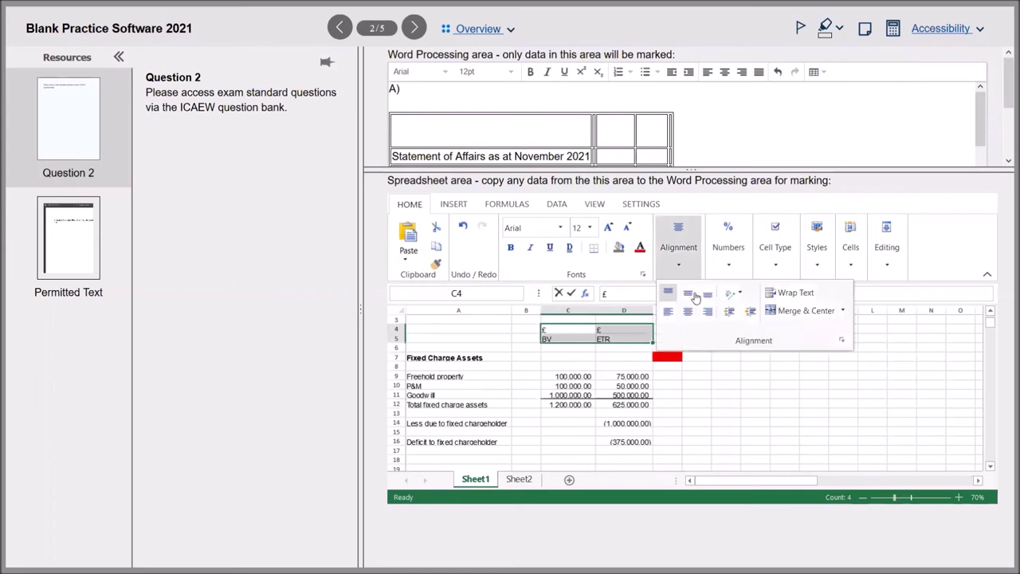
click(688, 312)
click(684, 388)
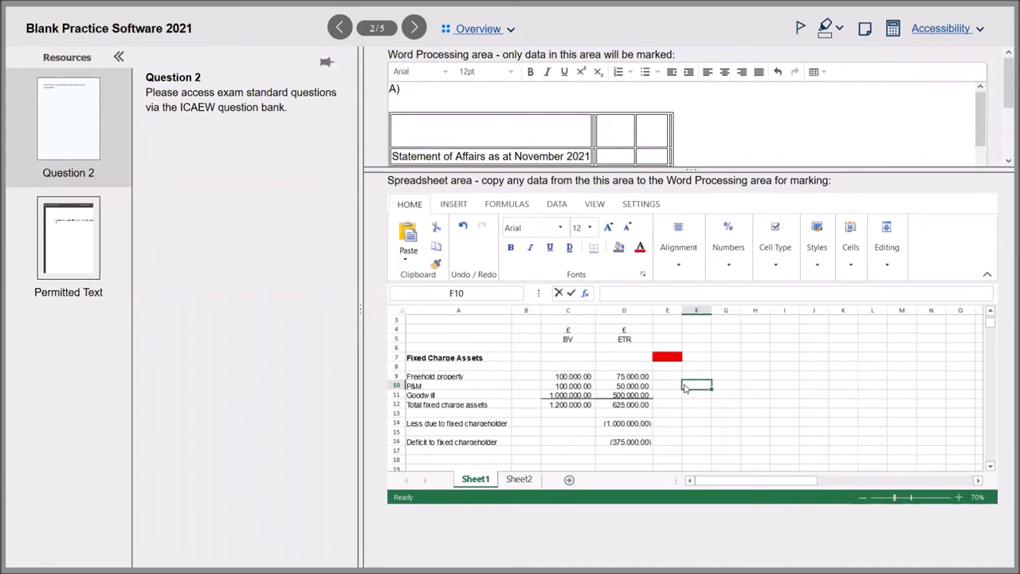
Examine the cell formatting options for F10, covering number categories, alignment, font and border settings
click(727, 265)
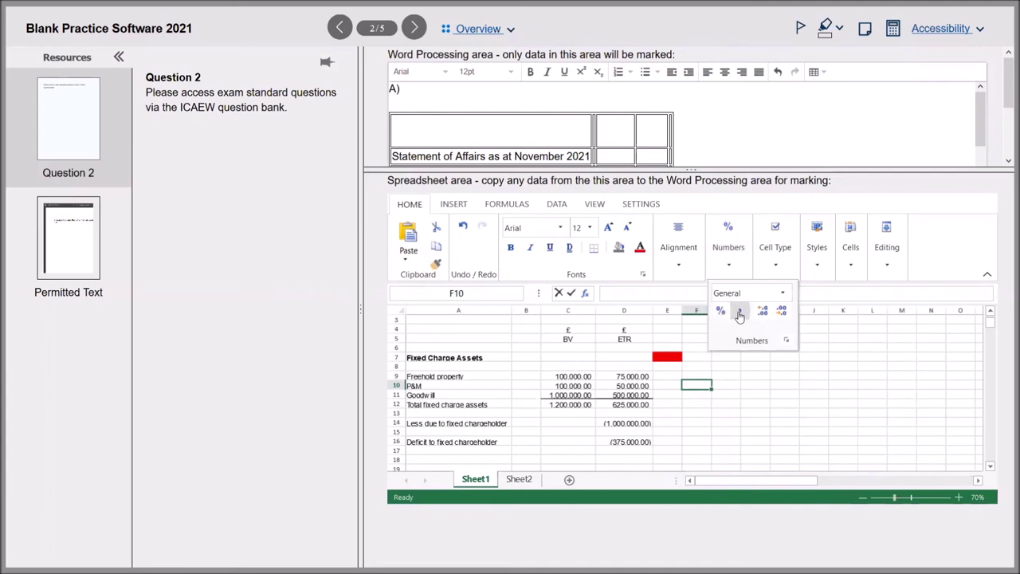
click(786, 341)
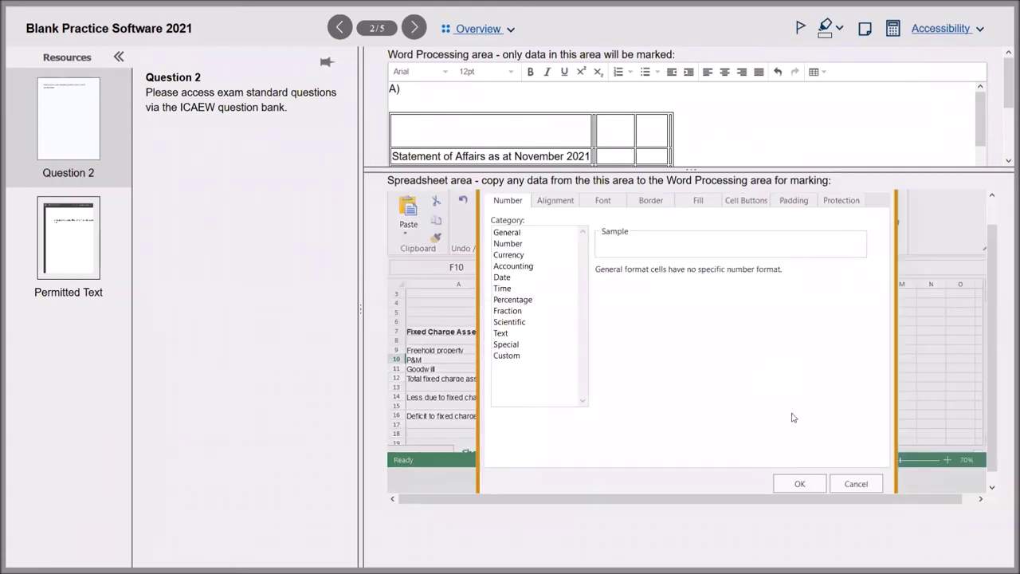
click(855, 483)
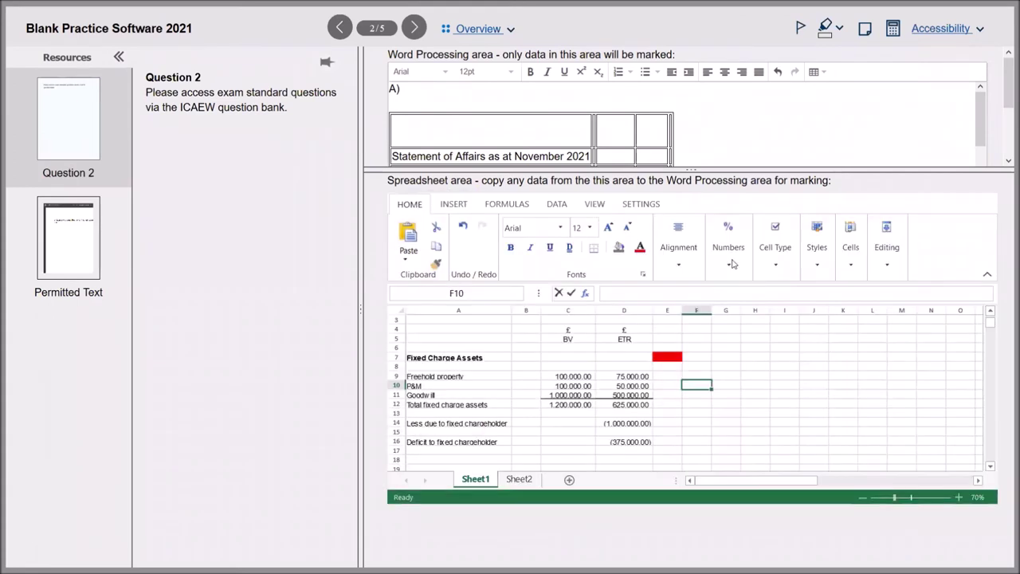
click(730, 259)
click(786, 342)
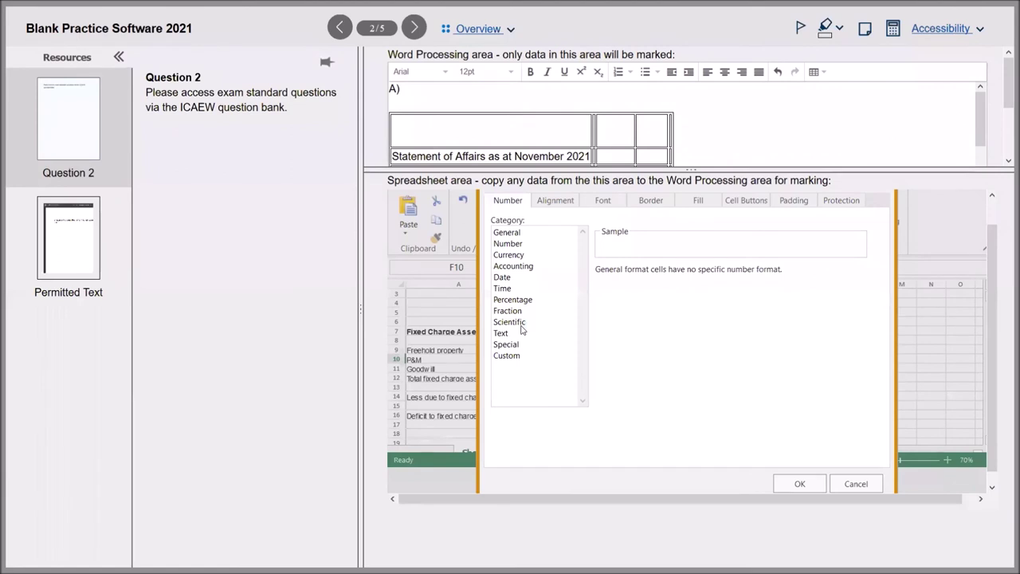
click(516, 233)
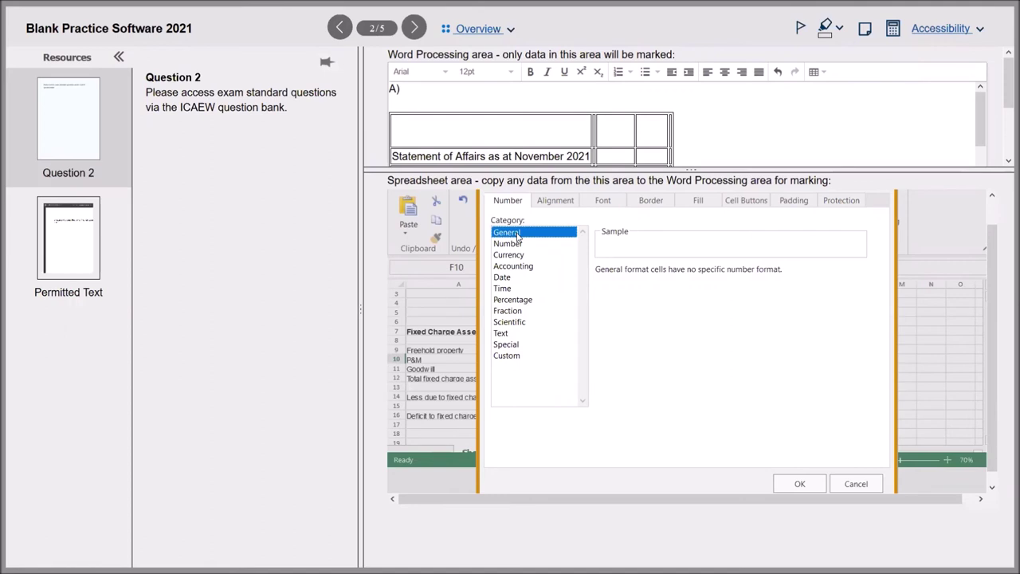
click(566, 209)
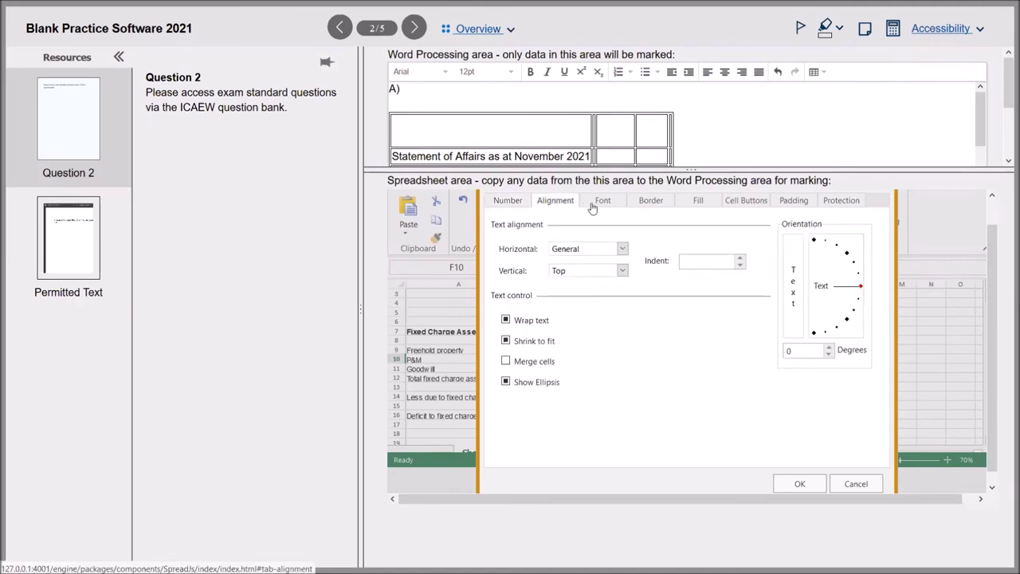
click(598, 203)
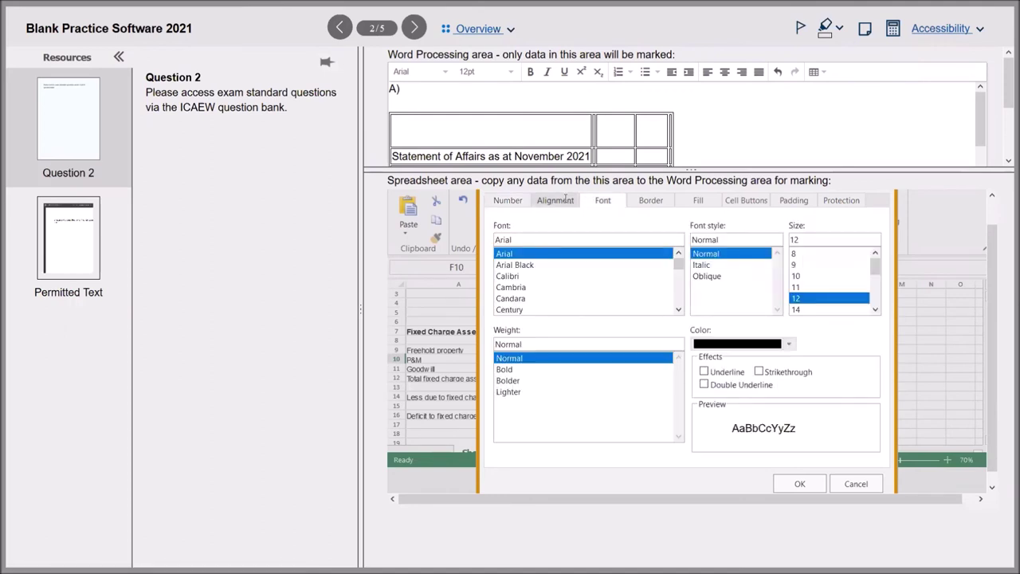
click(565, 200)
click(636, 201)
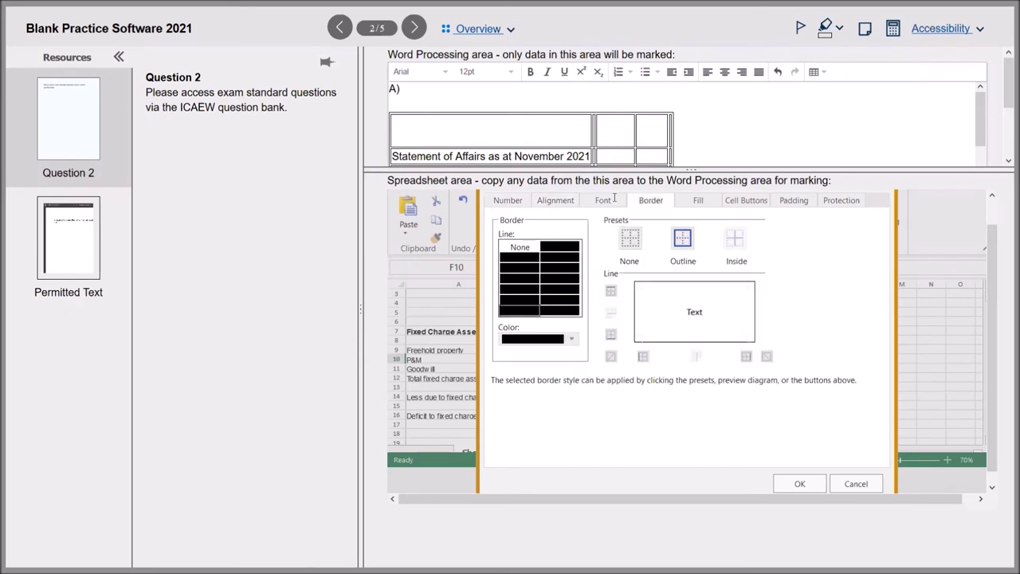
click(612, 200)
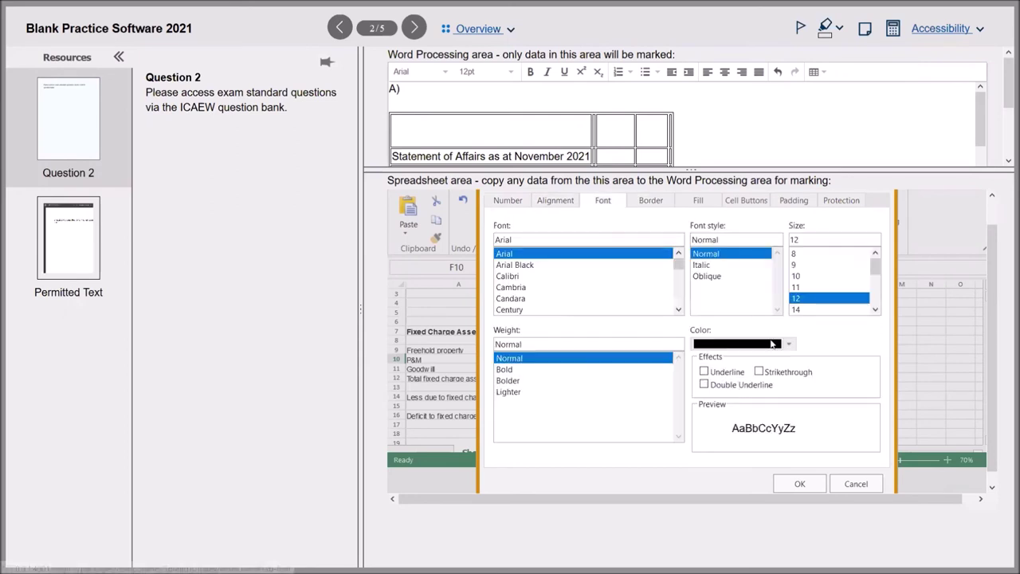
click(802, 485)
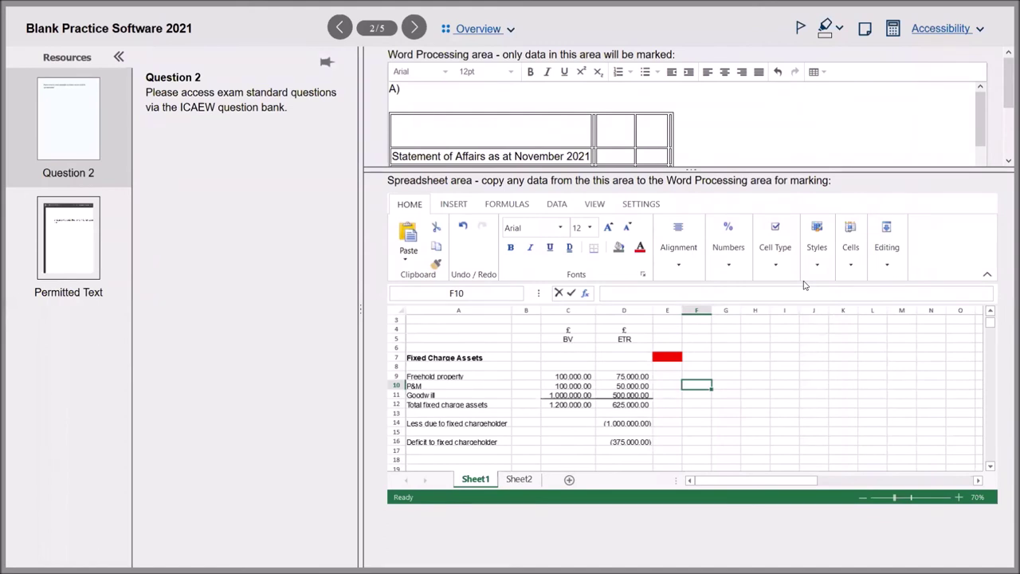
Examine the cell style options and the choices for formatting, deleting and inserting cells, rows, columns and sheets
click(817, 257)
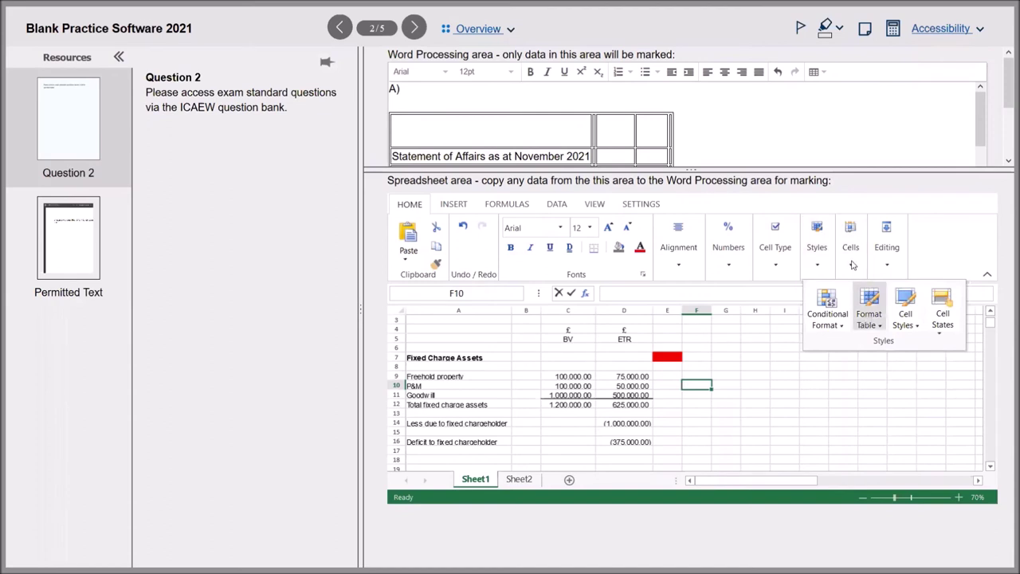
click(851, 268)
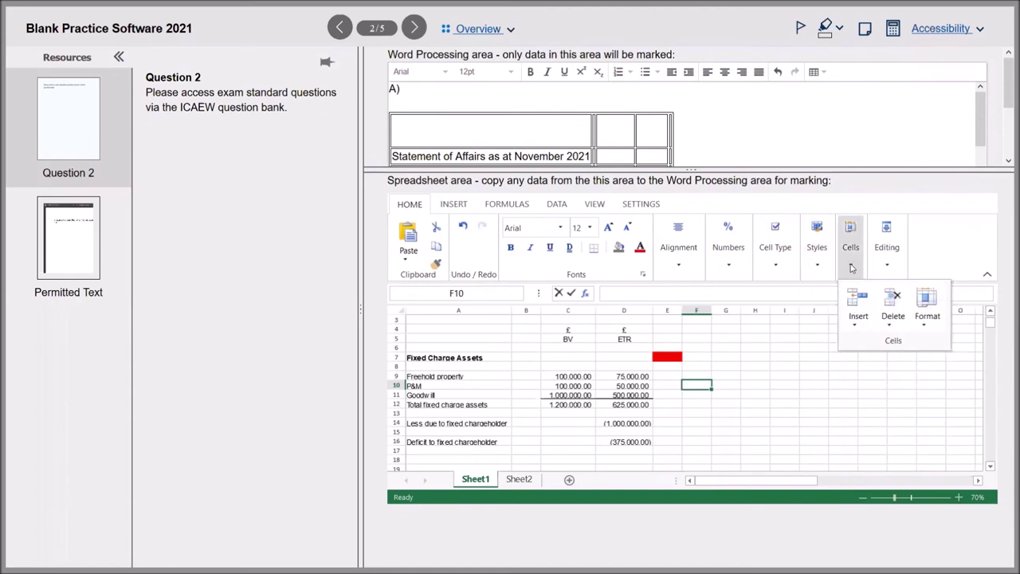
click(939, 325)
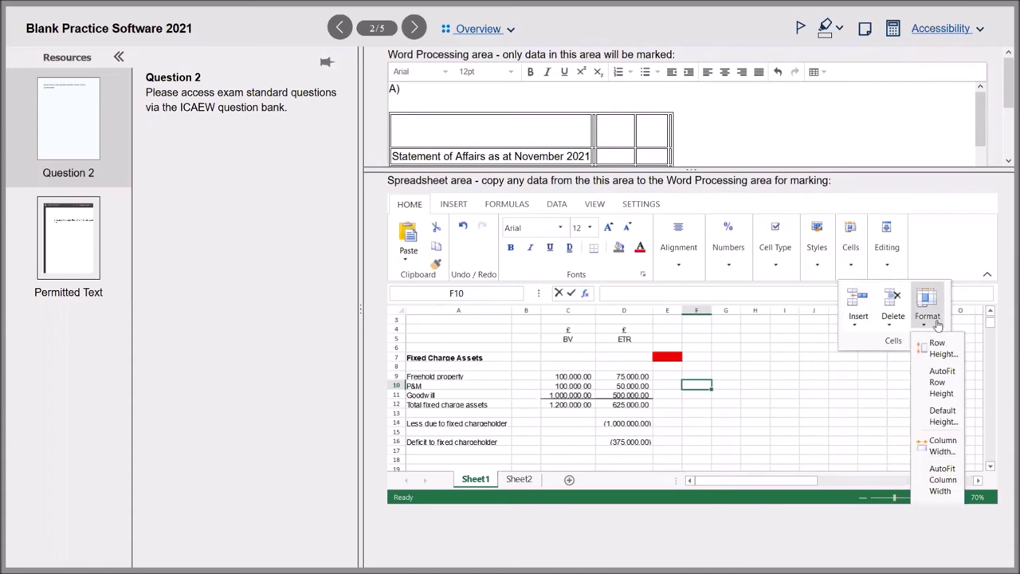
click(899, 328)
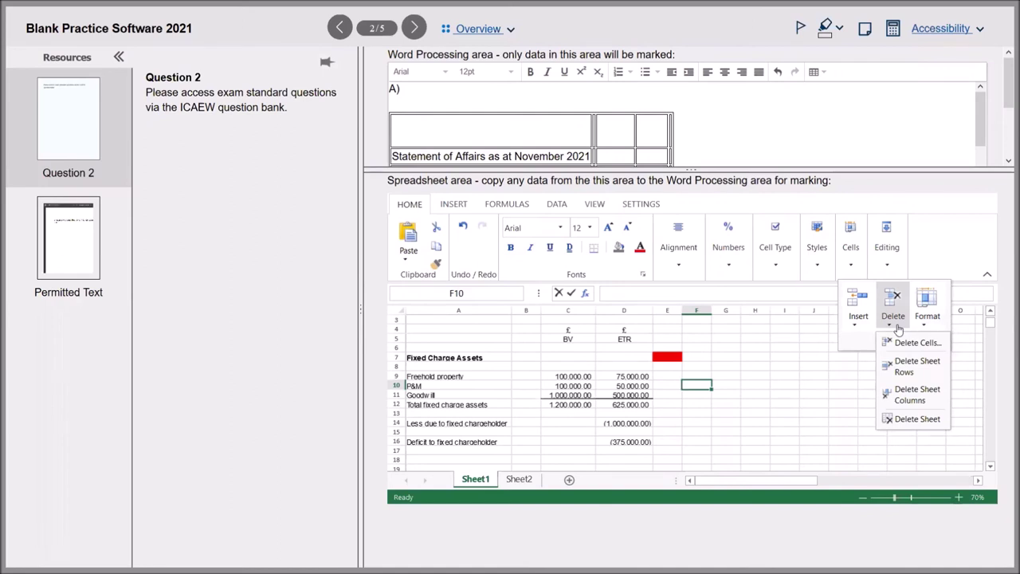
click(853, 327)
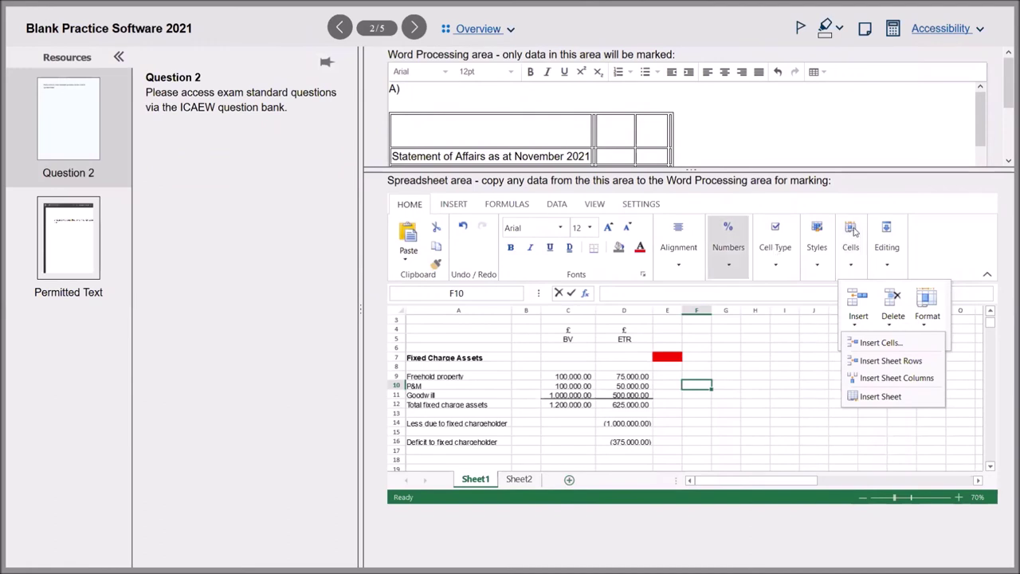
click(927, 258)
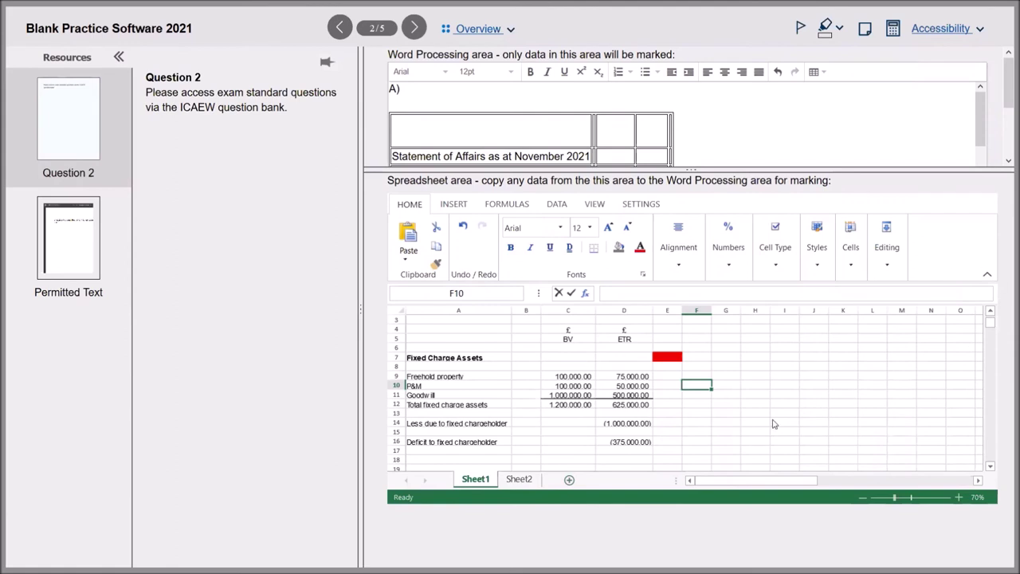
click(739, 396)
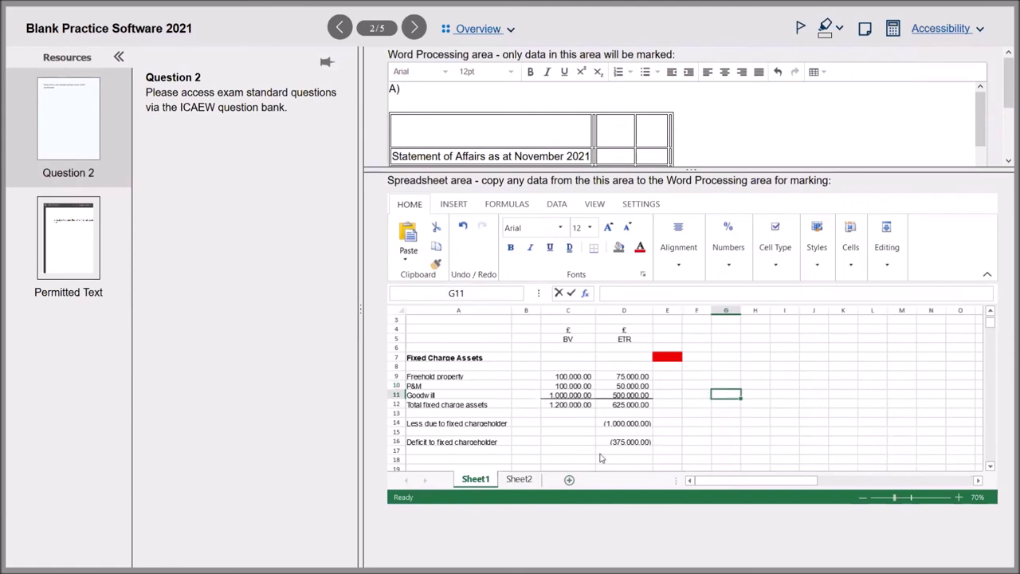
Zoom Sheet2 out to 70% and enter the title "Cashflow forecast" in A3
click(519, 478)
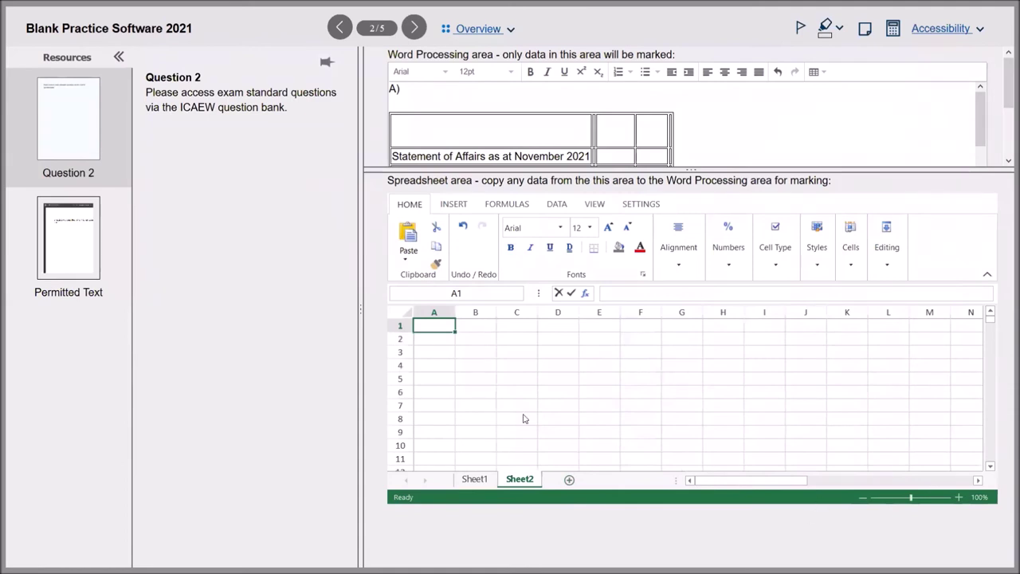
click(862, 498)
click(862, 497)
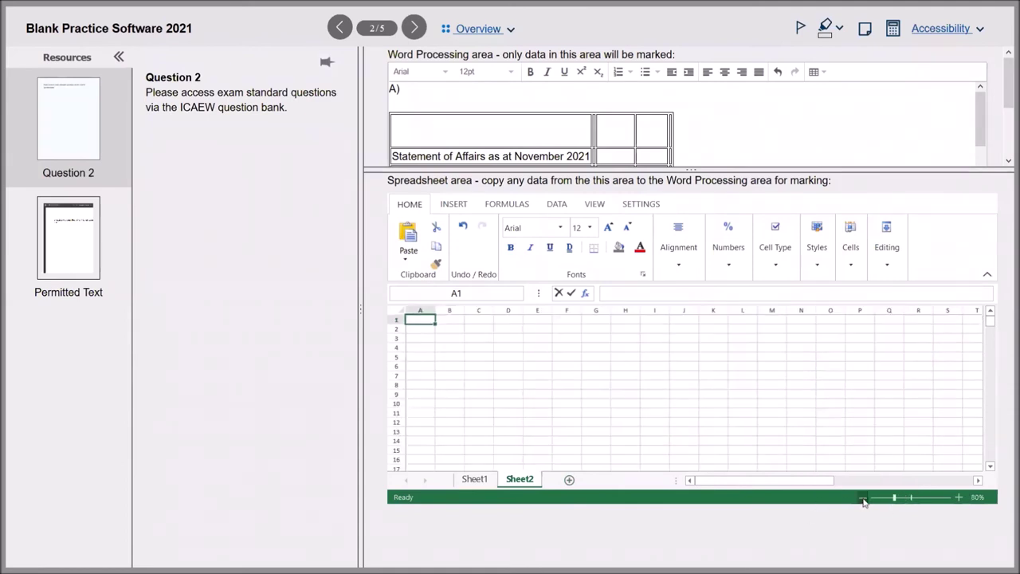
click(430, 341)
text(cA)
key(BackSpace)
key(BackSpace)
text(Cashflow)
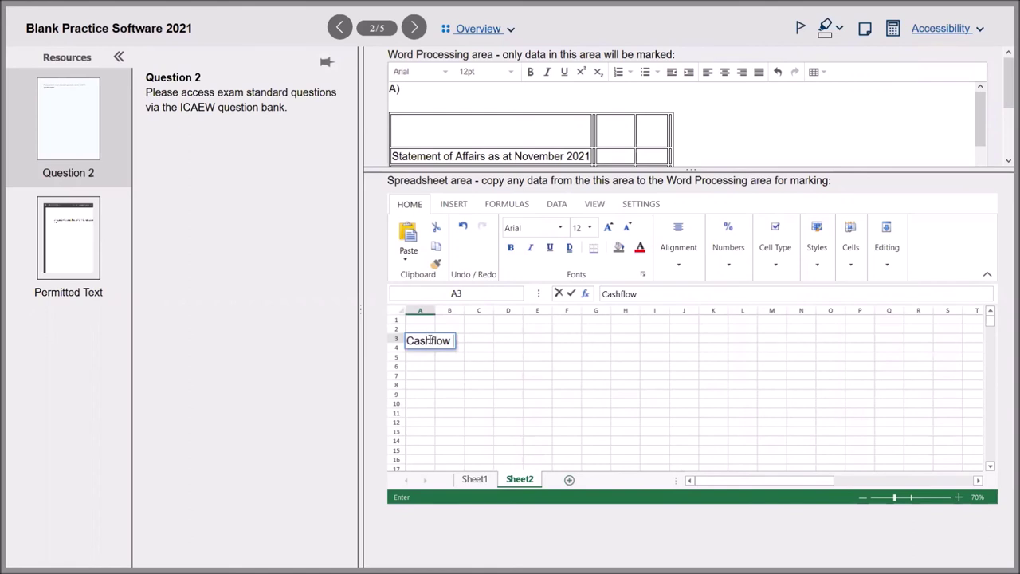
text( forecase)
key(BackSpace)
text(t)
key(Return)
key(Return)
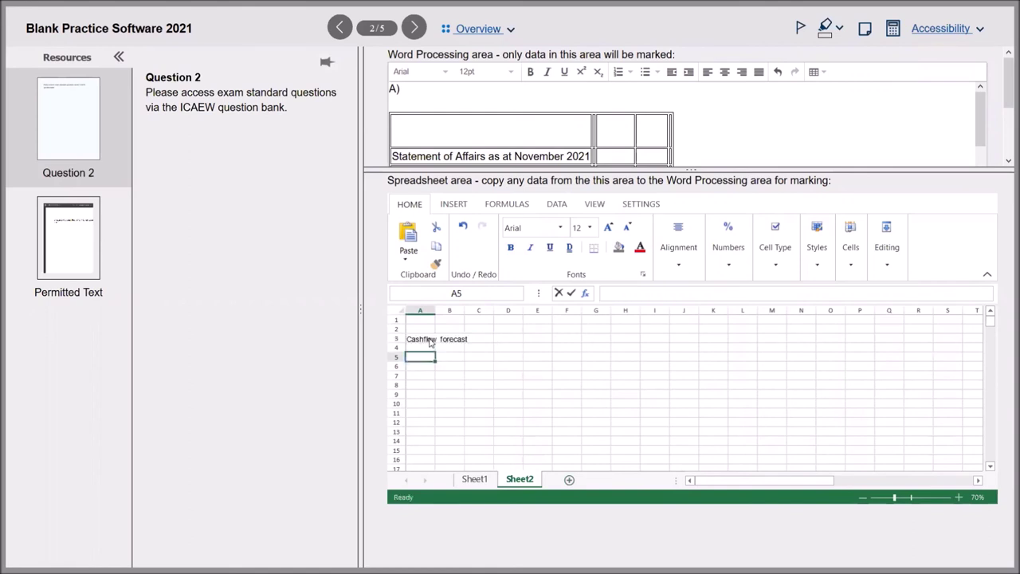
Enter the values 1000, 2000, 4000 and 5500 across C6:F6
key(Down)
key(Right)
key(Right)
text(1)
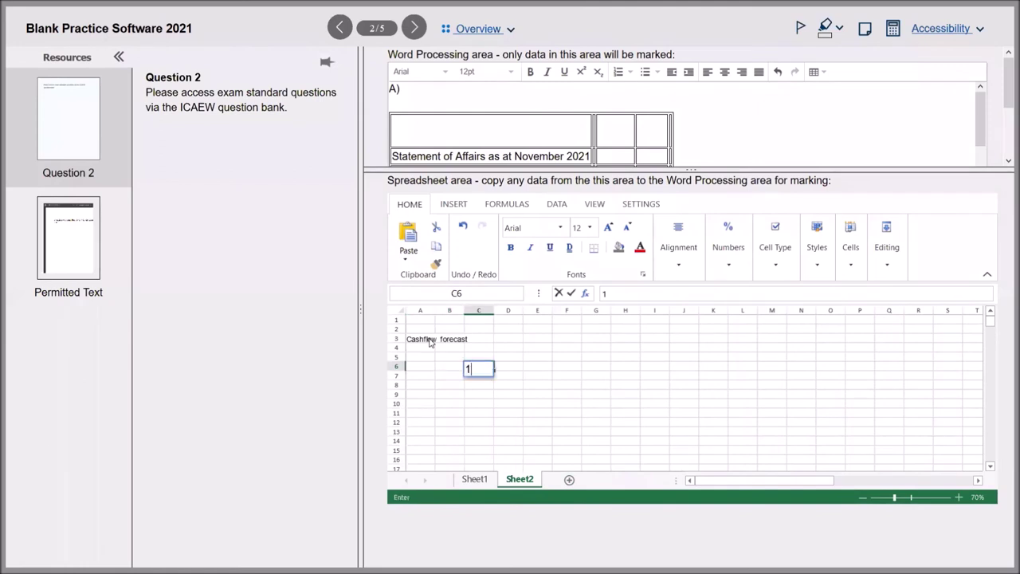
text(000)
key(Right)
text(200)
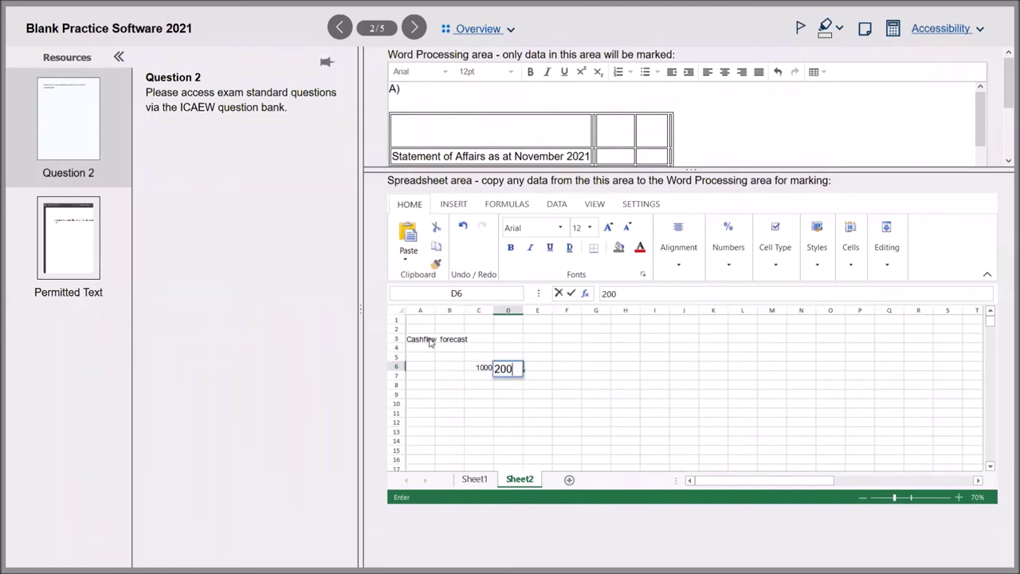
text(0)
key(Right)
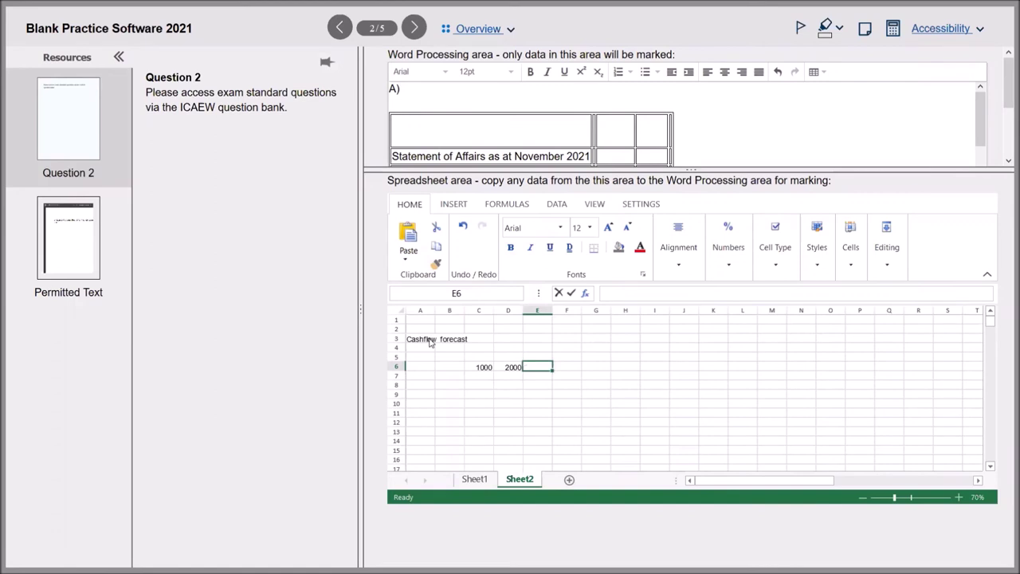
text(4000)
key(Right)
text(5500)
key(Right)
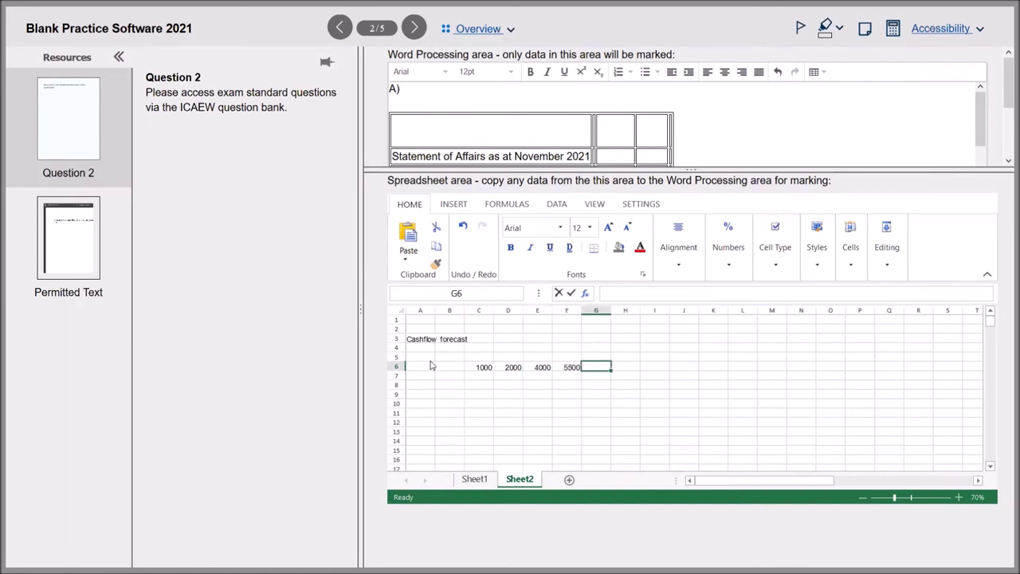
Apply the thousands-separator number format to the block from A6 to O25, covering the figures in row 6
drag(420, 357, 873, 460)
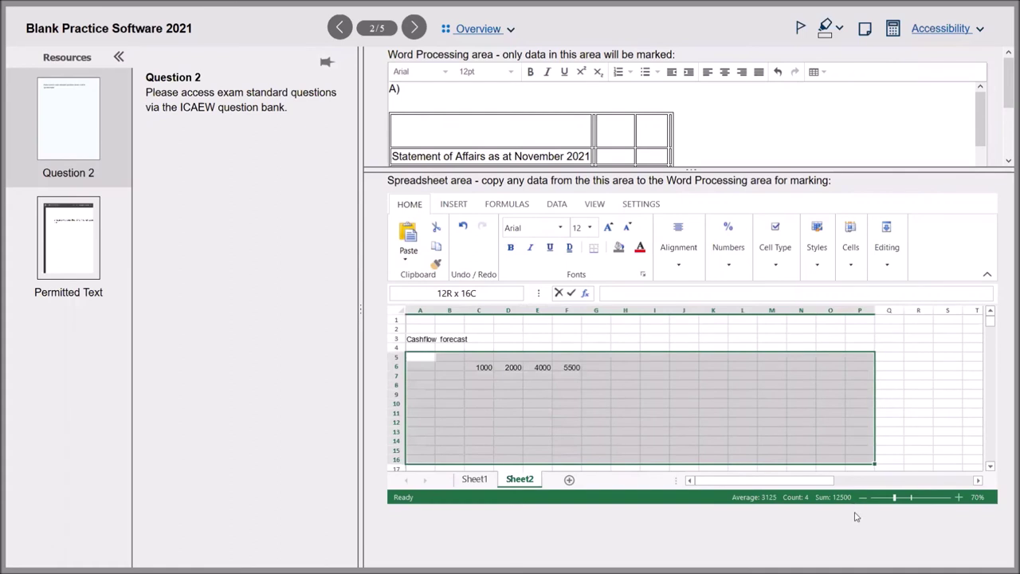
click(662, 378)
drag(429, 370, 789, 397)
drag(830, 496, 744, 275)
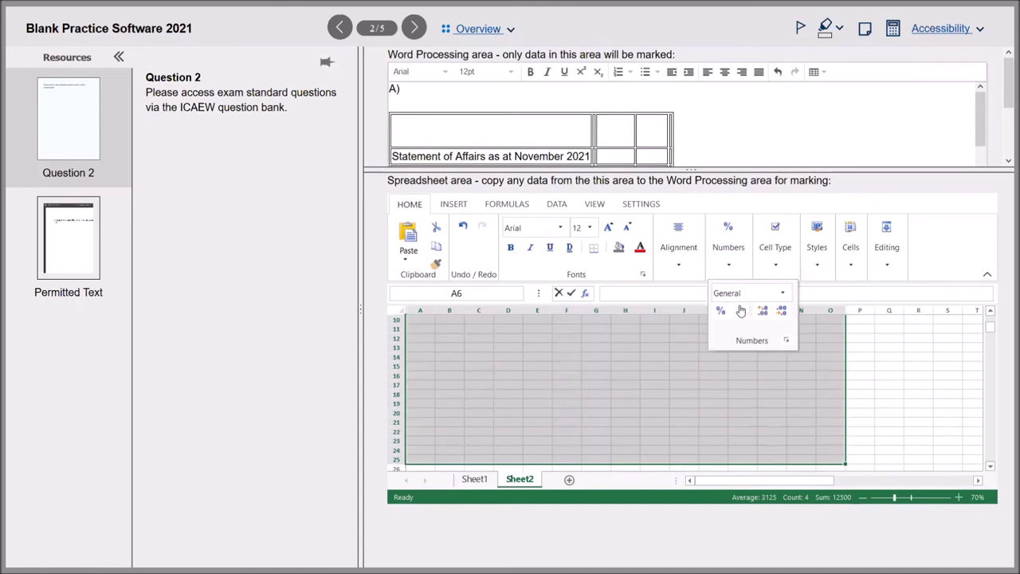
click(742, 313)
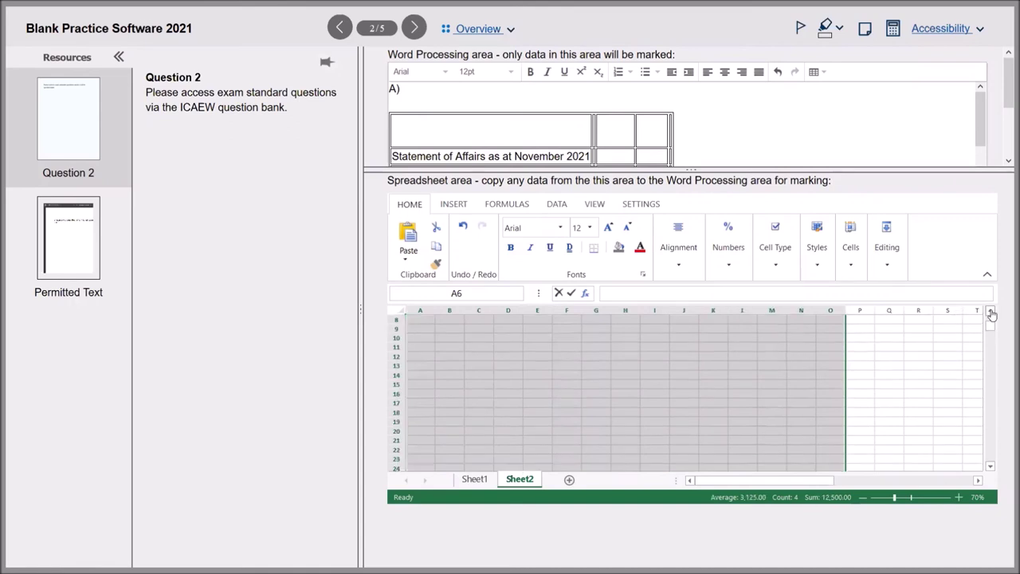
scroll(484, 371, up, 3)
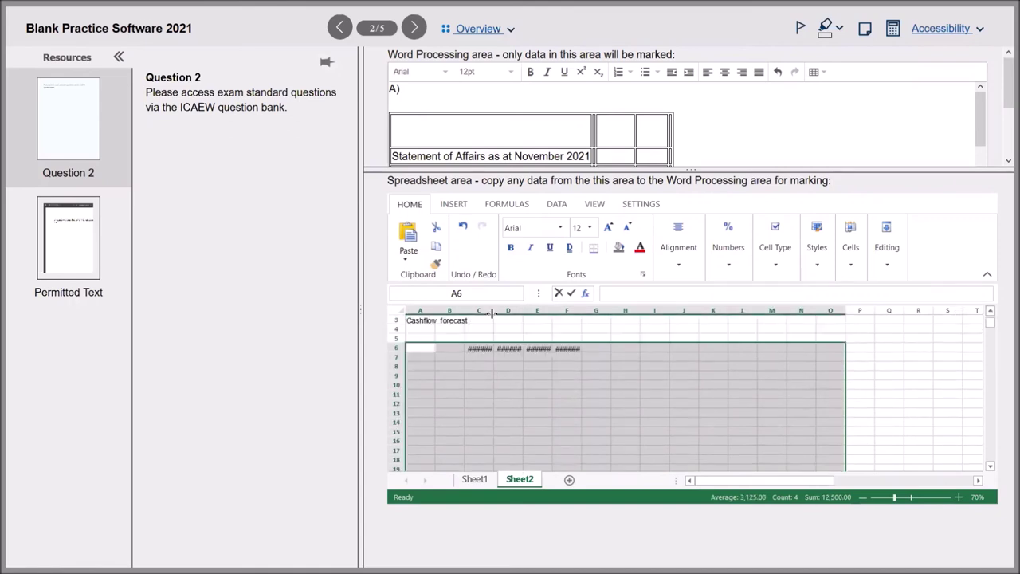
Autofit the widths of columns C, D, E and F to their formatted figures
key(Right)
key(Right)
key(Down)
key(Down)
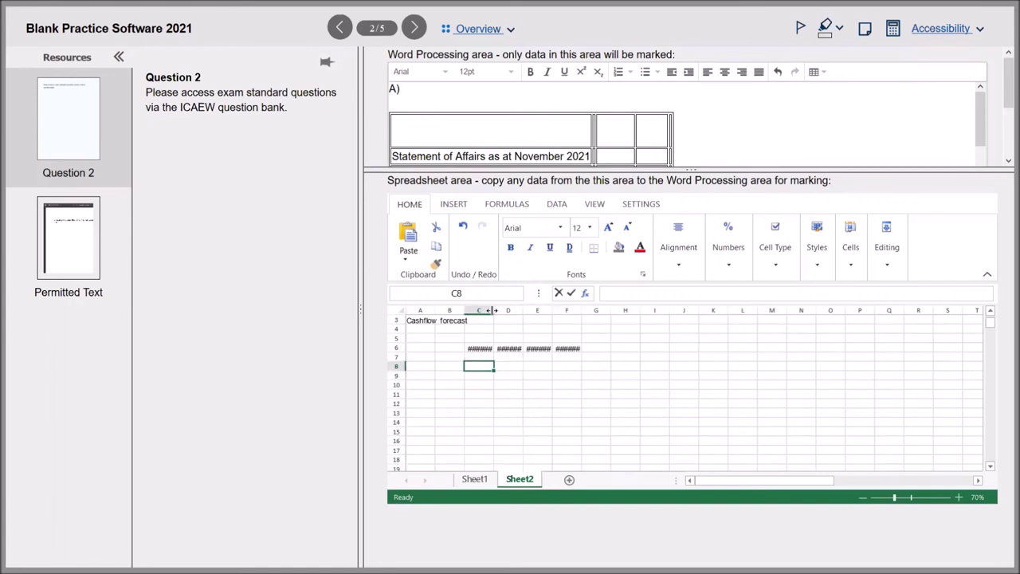
double_click(492, 311)
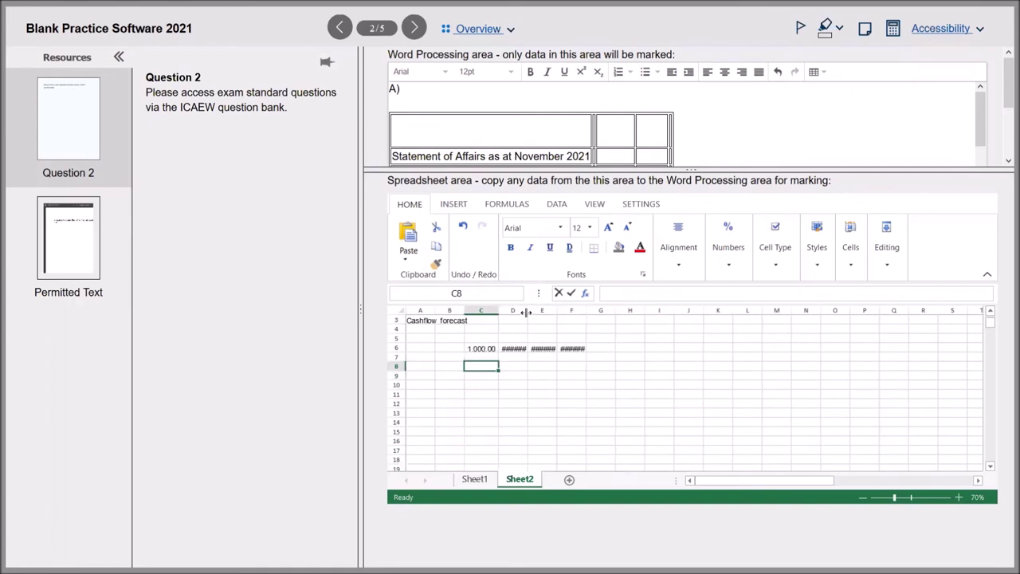
double_click(549, 311)
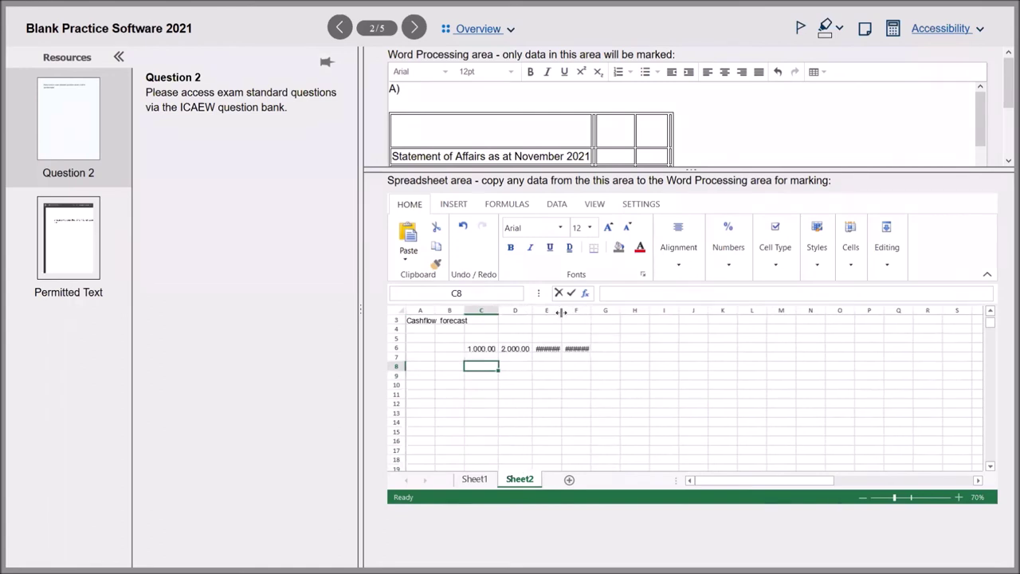
double_click(561, 312)
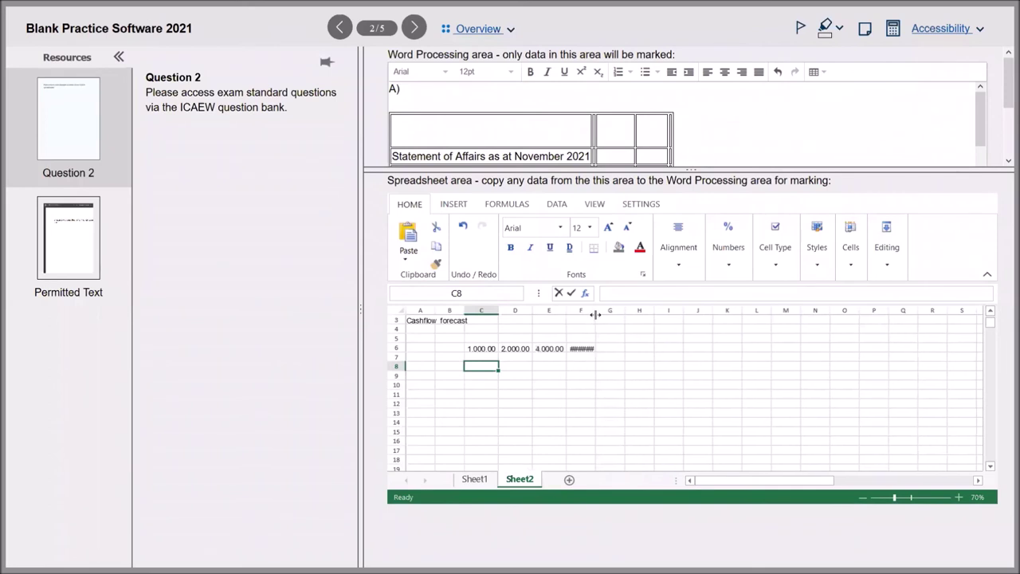
double_click(596, 313)
Enter the values 3000, 4000, 5000 and 4500 across C7:F7
click(485, 359)
text(3000)
key(Tab)
text(4,0)
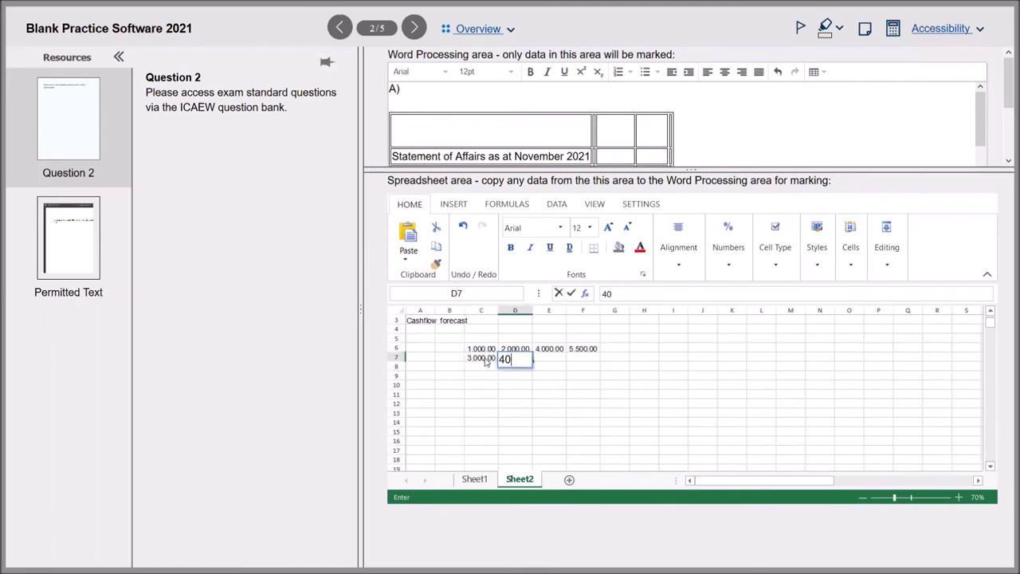
text(00)
key(Tab)
text(5000)
key(Tab)
text(4)
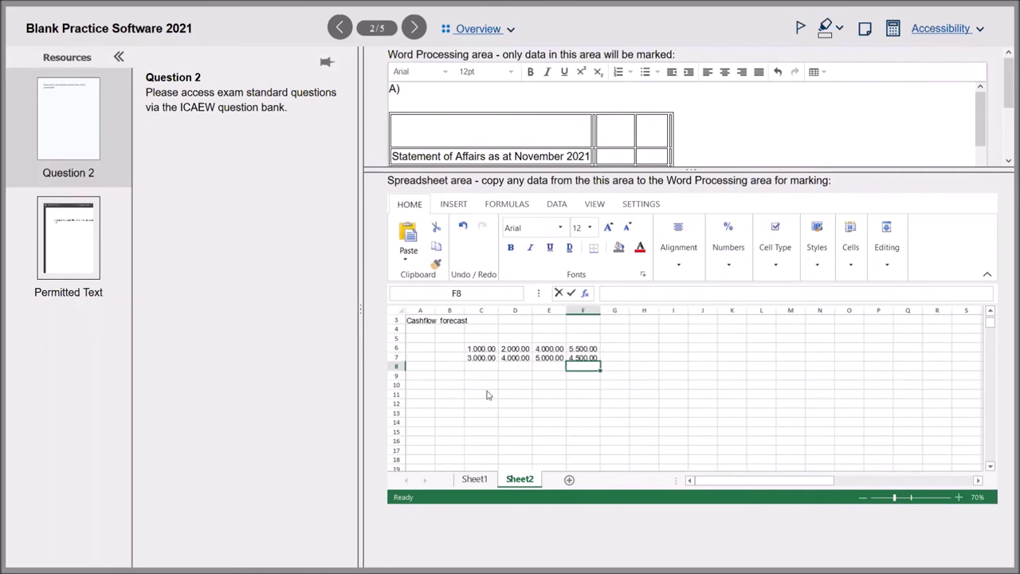
Total rows 6 and 7 in H6 and H7 with AutoSum, using the ranges C6:G6 and C7:G7
click(637, 349)
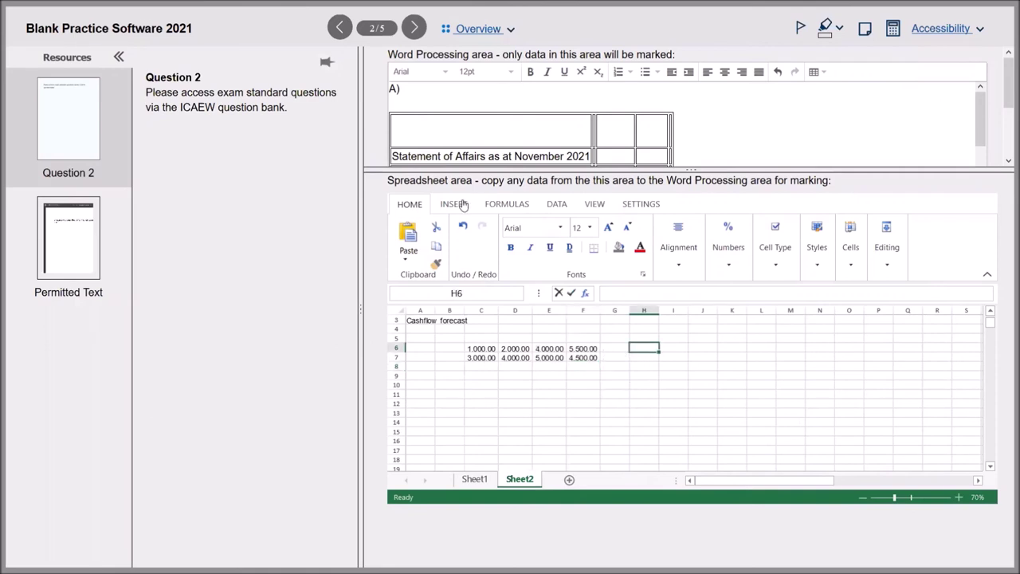
click(503, 204)
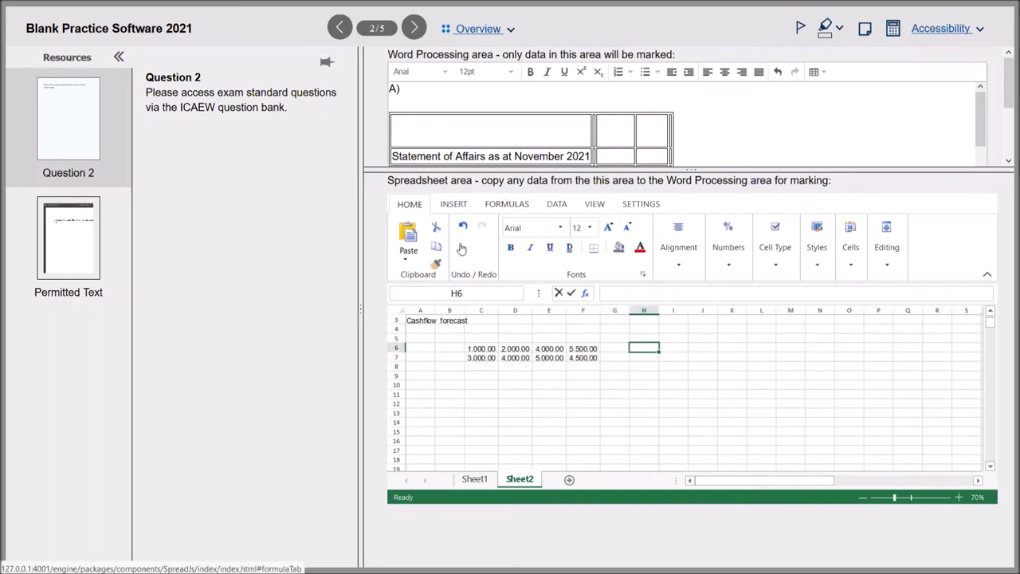
click(460, 249)
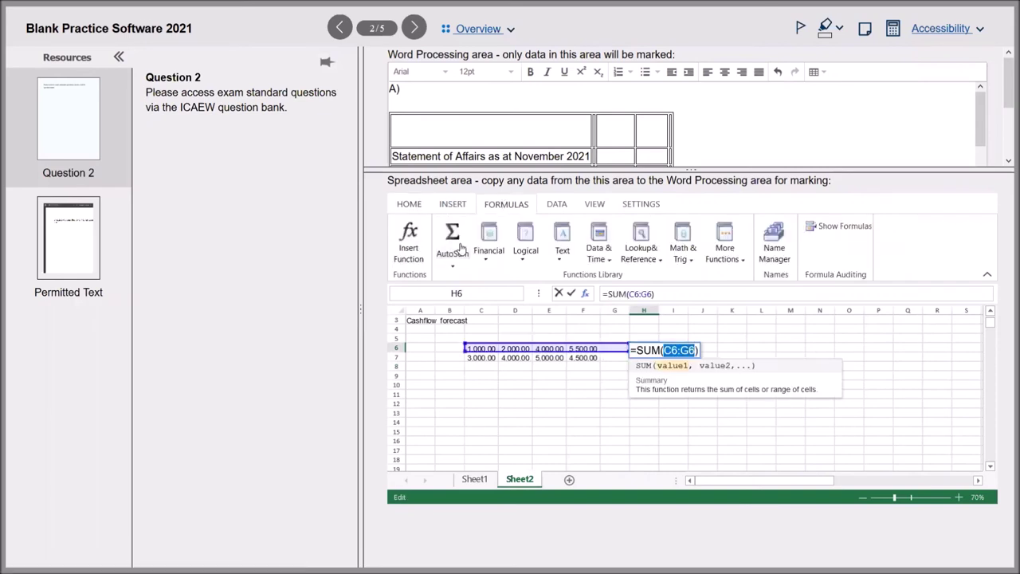
key(Return)
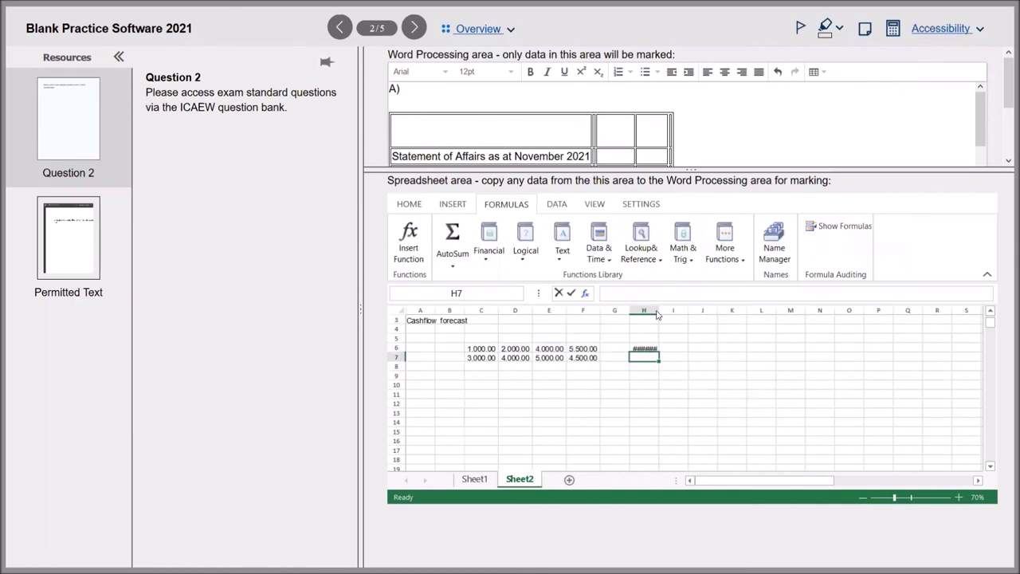
click(456, 241)
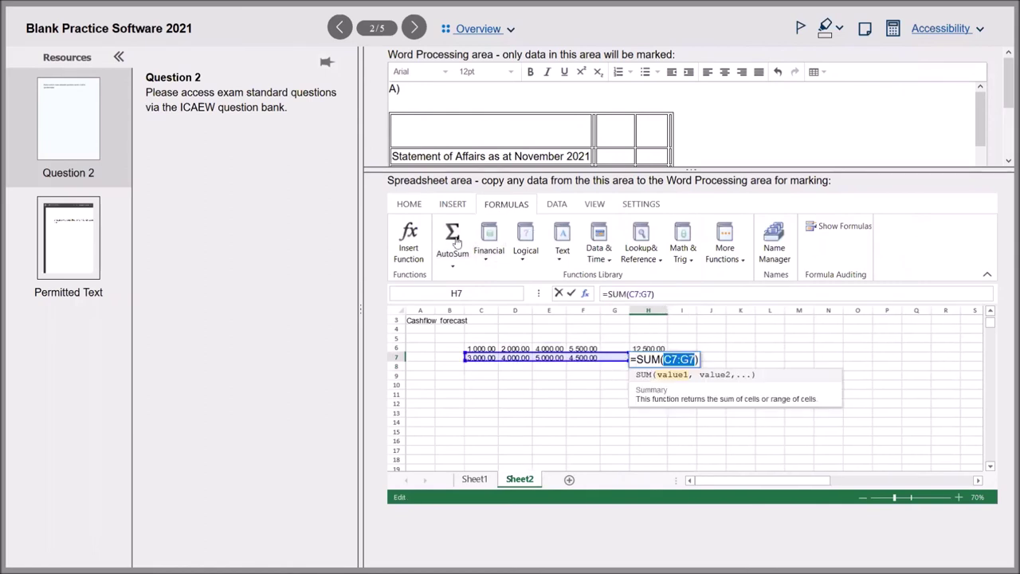
key(Return)
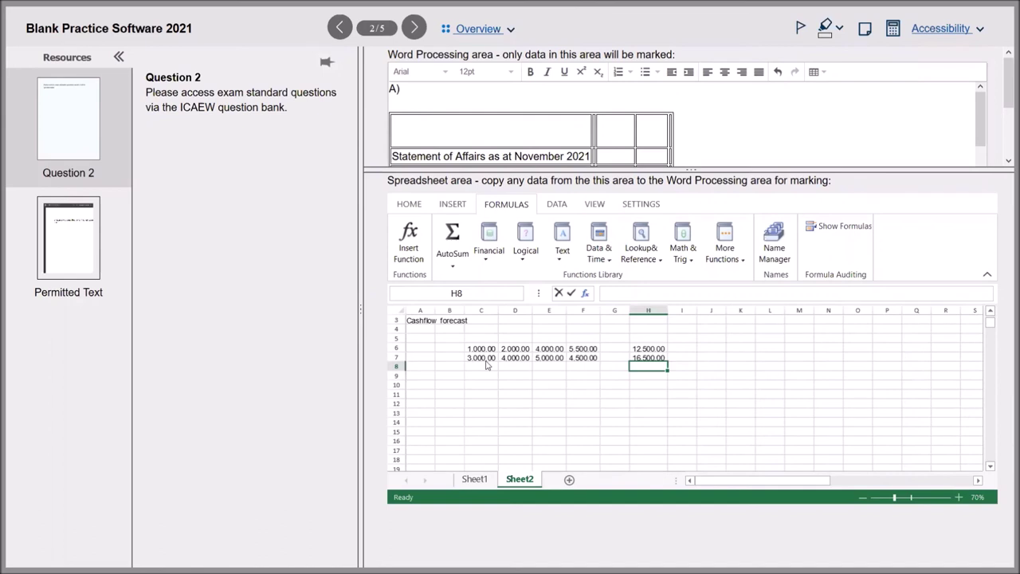
Re-enter the row 6 total in H6 with AutoSum over C6:G6
click(614, 349)
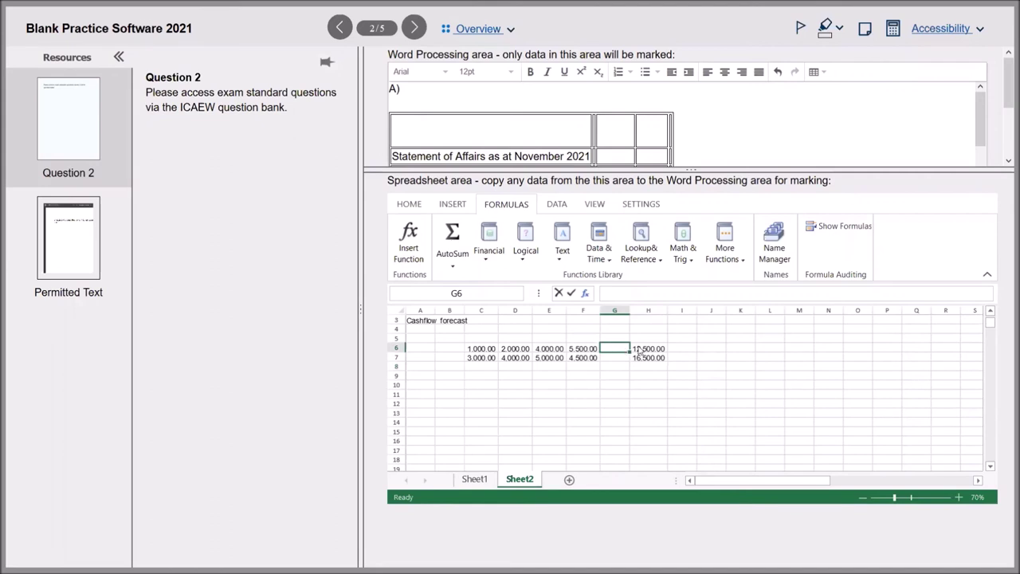
click(643, 349)
click(452, 239)
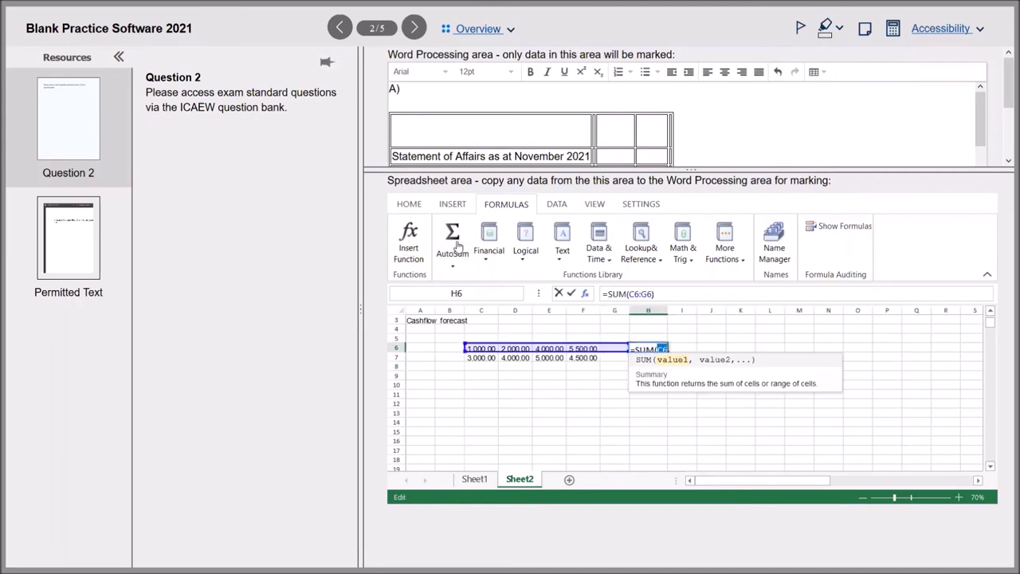
key(Return)
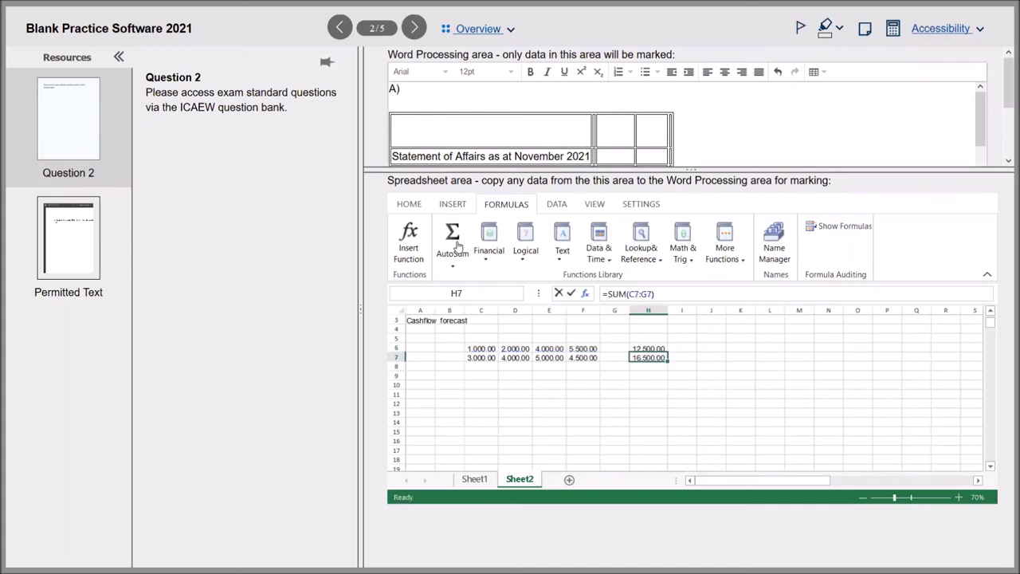
Look at the Insert Function list without choosing a function, and total column C in C9 with AutoSum
click(487, 369)
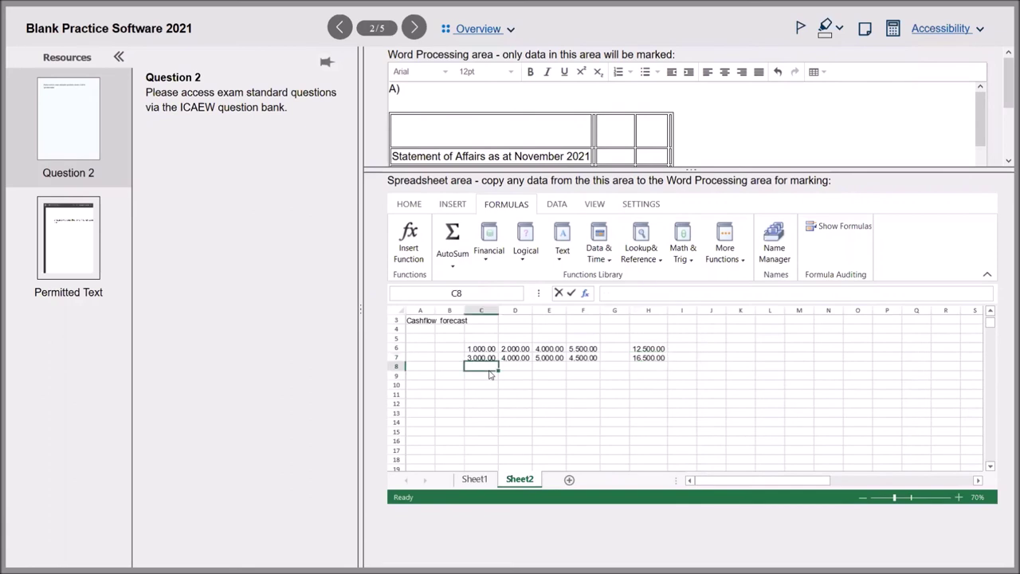
click(490, 377)
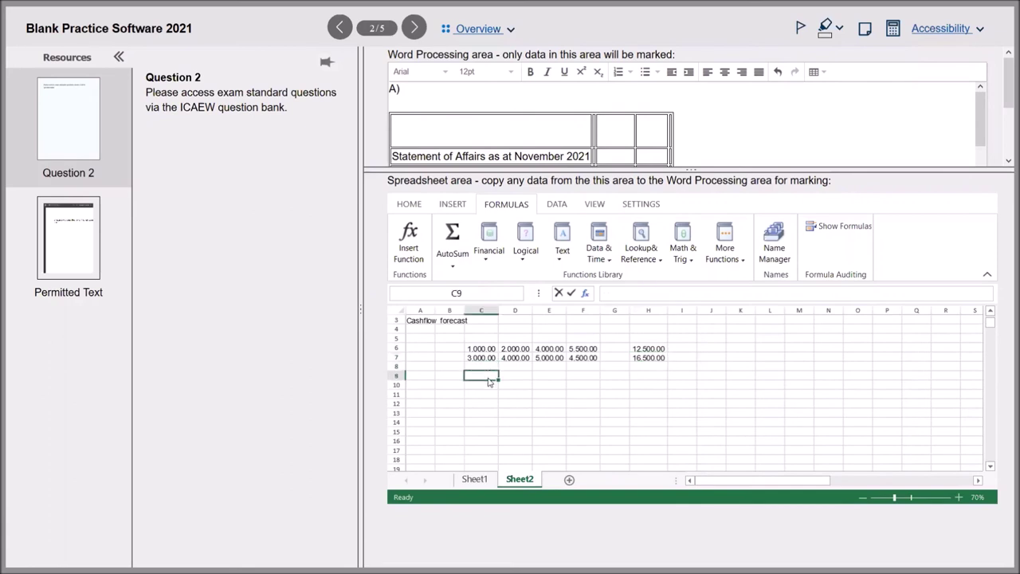
click(414, 242)
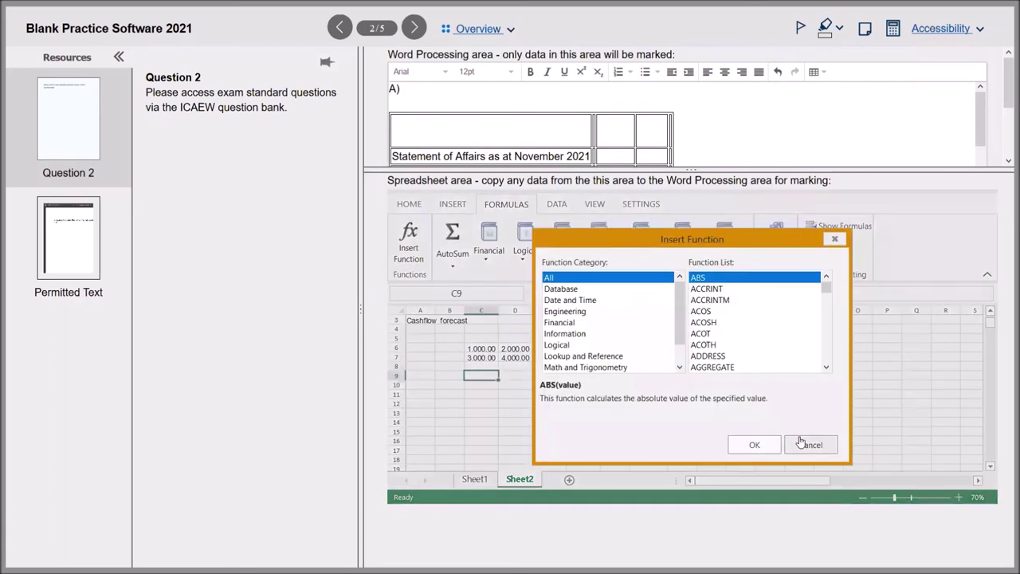
click(800, 440)
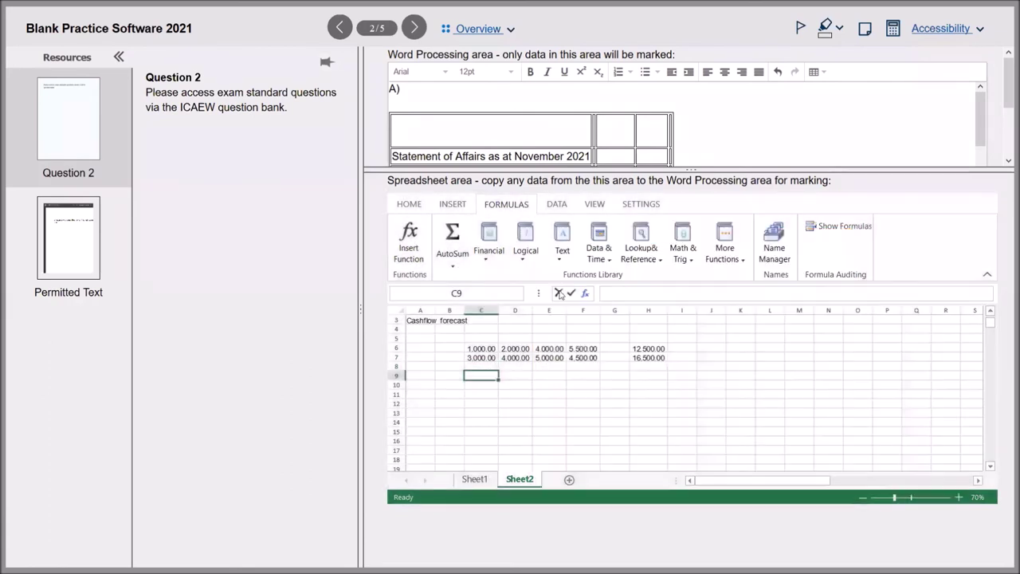
click(453, 239)
key(Return)
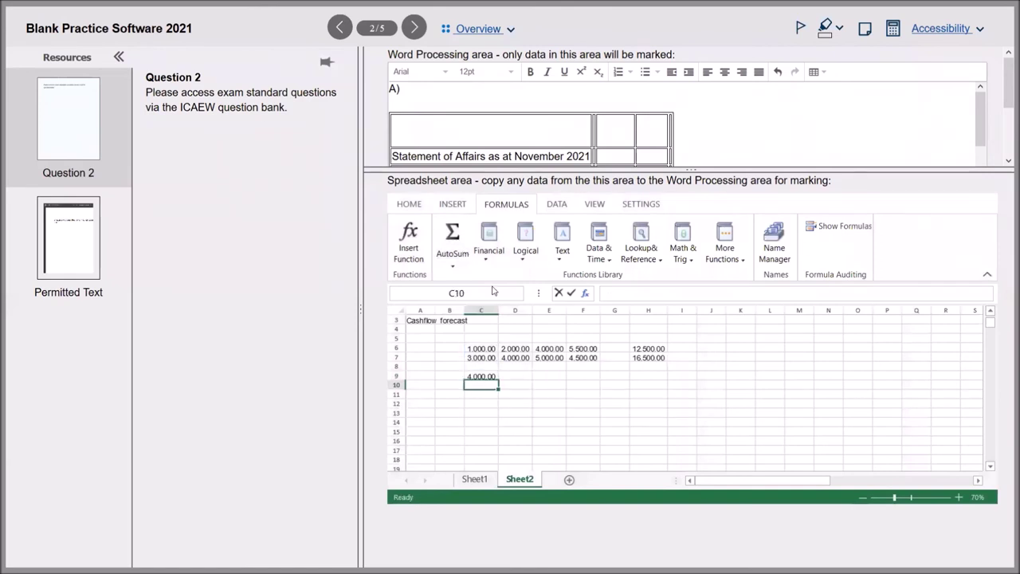
Replace the column C total in C9 with the manual formula =C6+C7
click(489, 378)
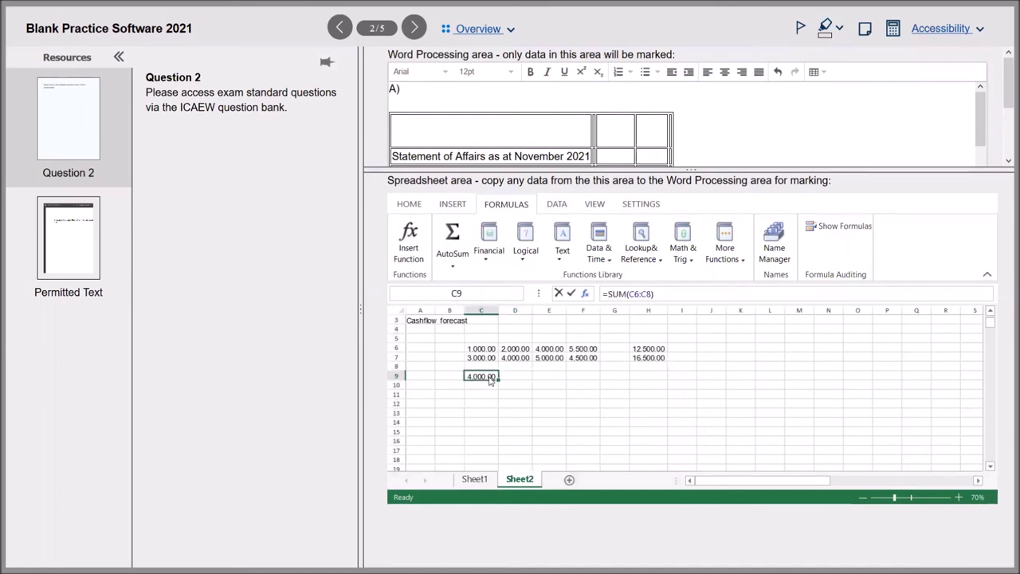
text(=)
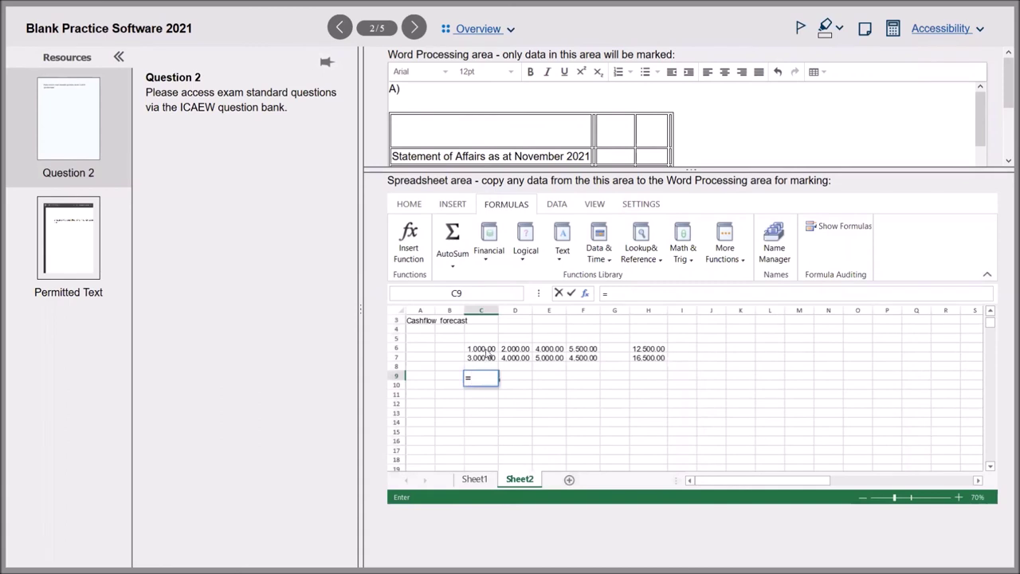
click(486, 352)
text(+)
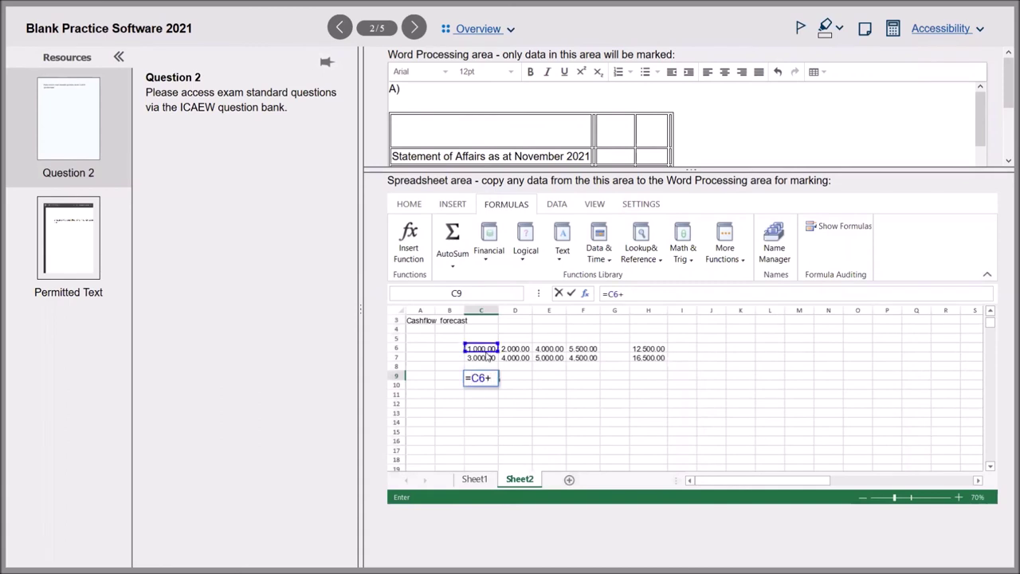
click(487, 360)
key(Return)
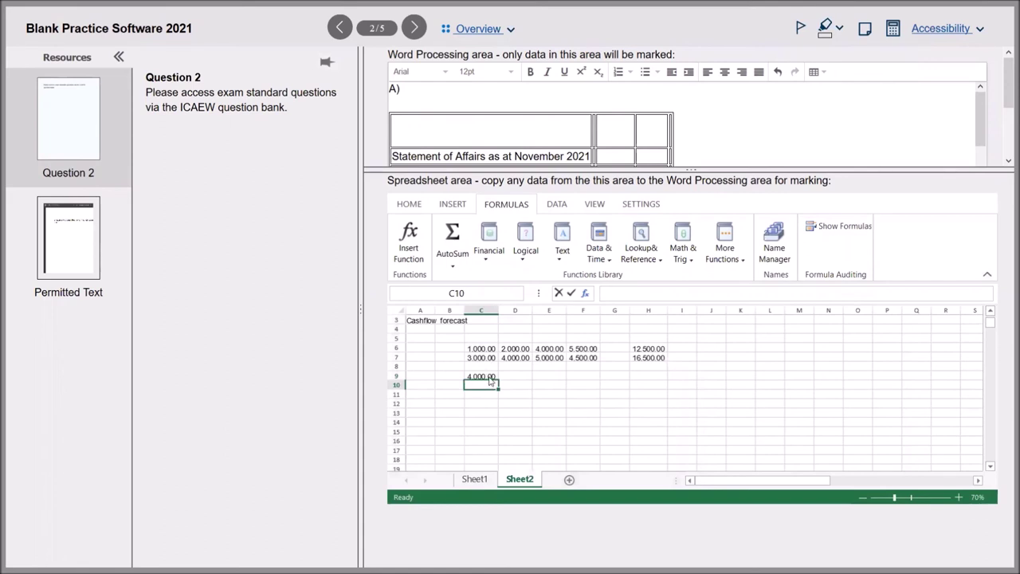
Fill the C9 formula across to H9 and autofit the width of column F
click(491, 379)
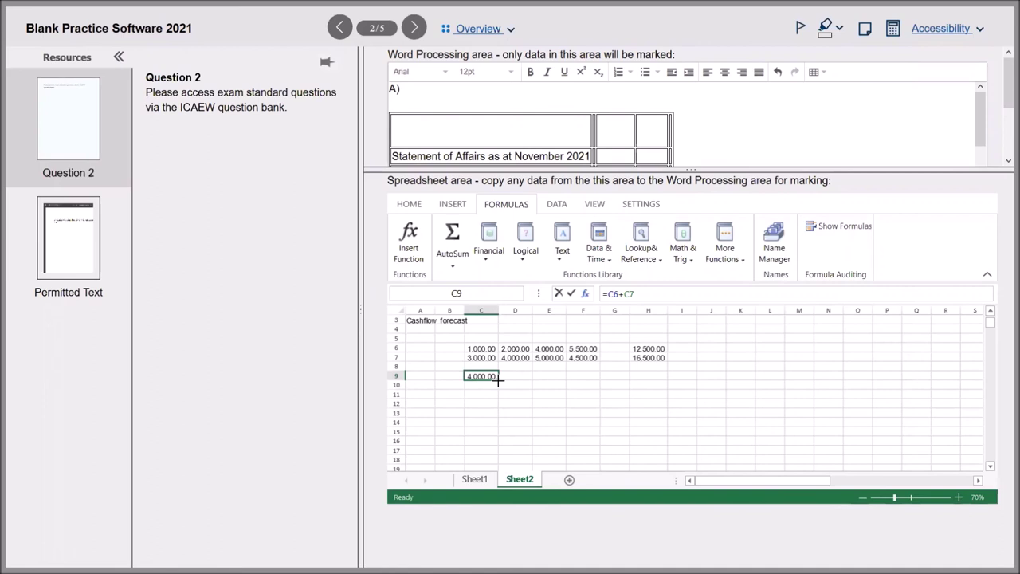
drag(498, 380, 652, 378)
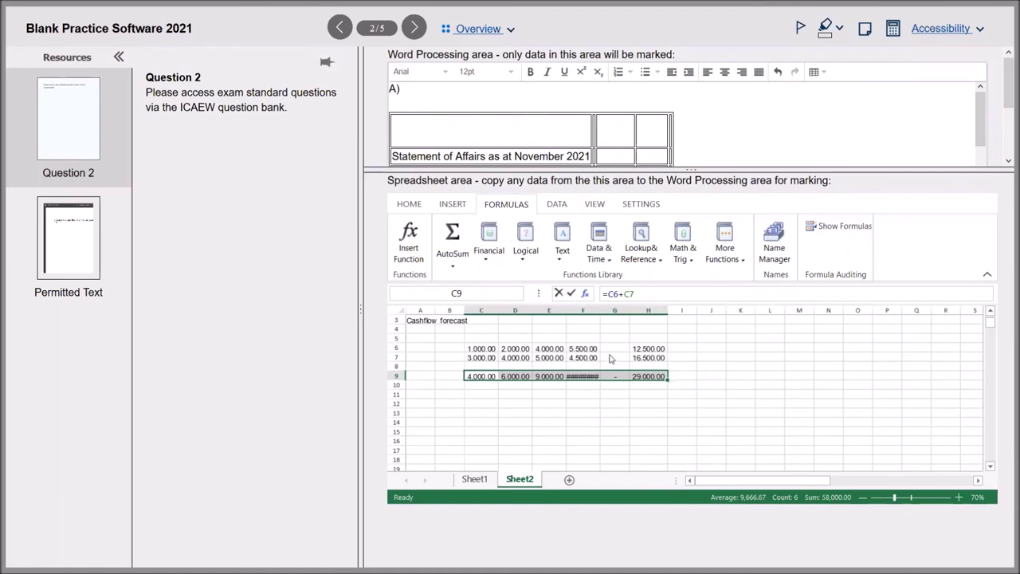
click(617, 445)
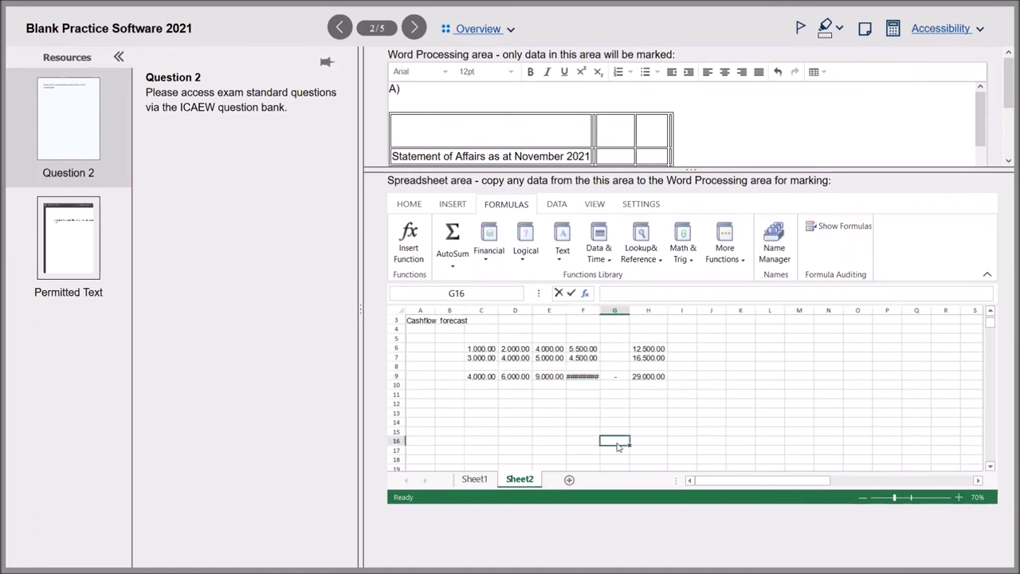
double_click(599, 310)
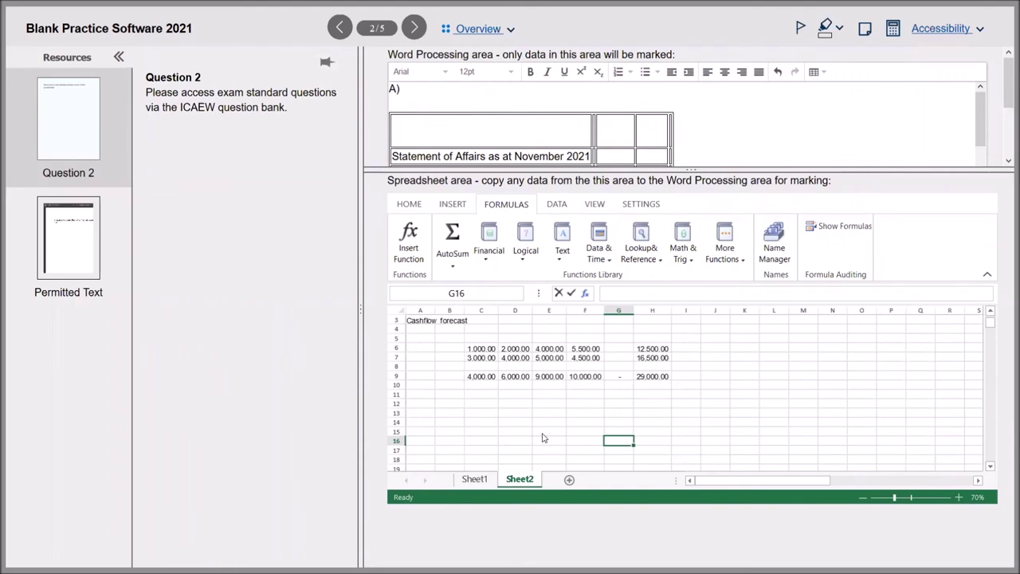
Label the forecast rows Sales 1 in A6, Sales 2 in A7 and Total in A9
click(469, 339)
click(424, 350)
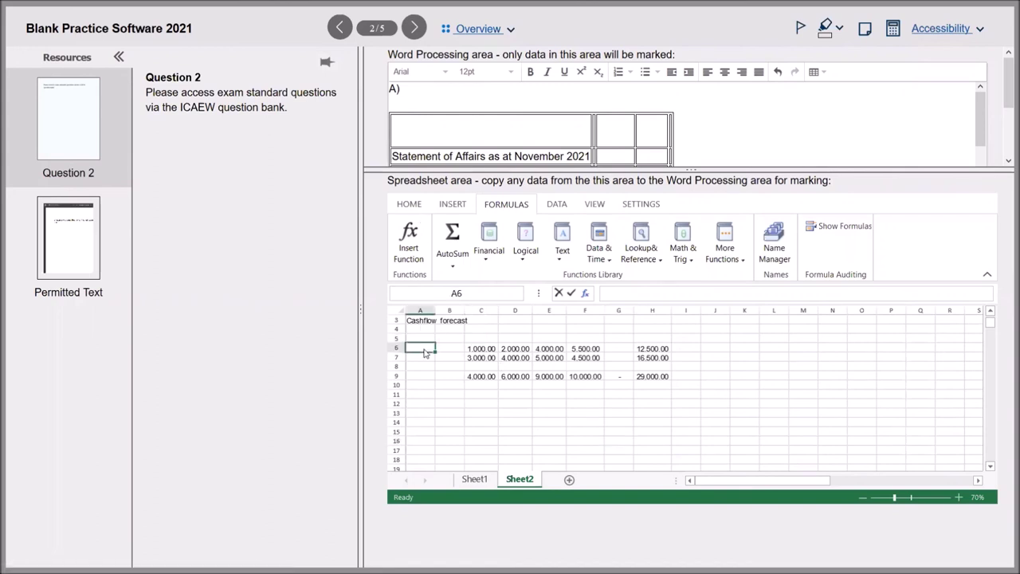
text(Sales)
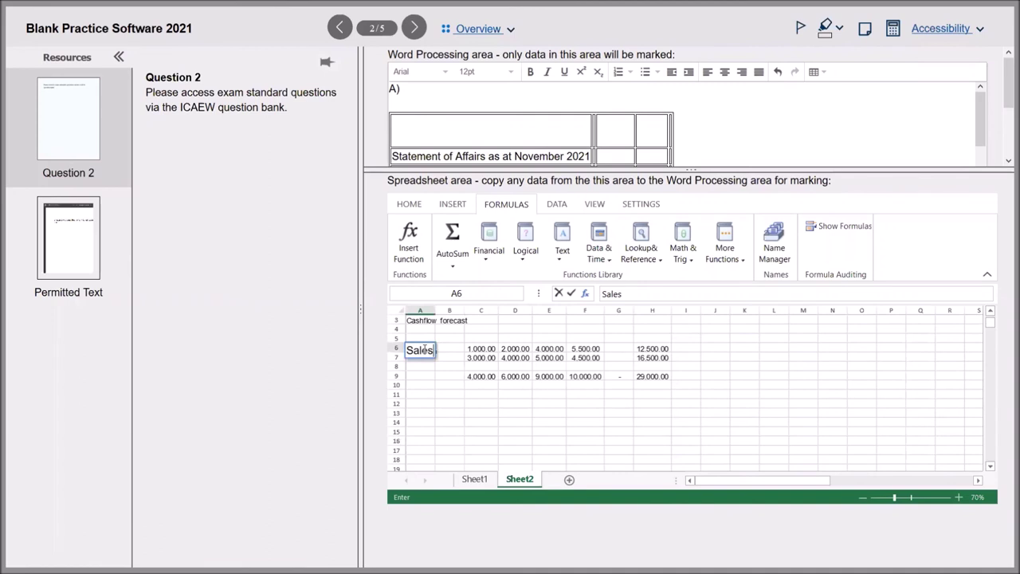
text( 1)
key(Return)
text(Sa)
key(BackSpace)
key(BackSpace)
text(Sales 2)
key(Return)
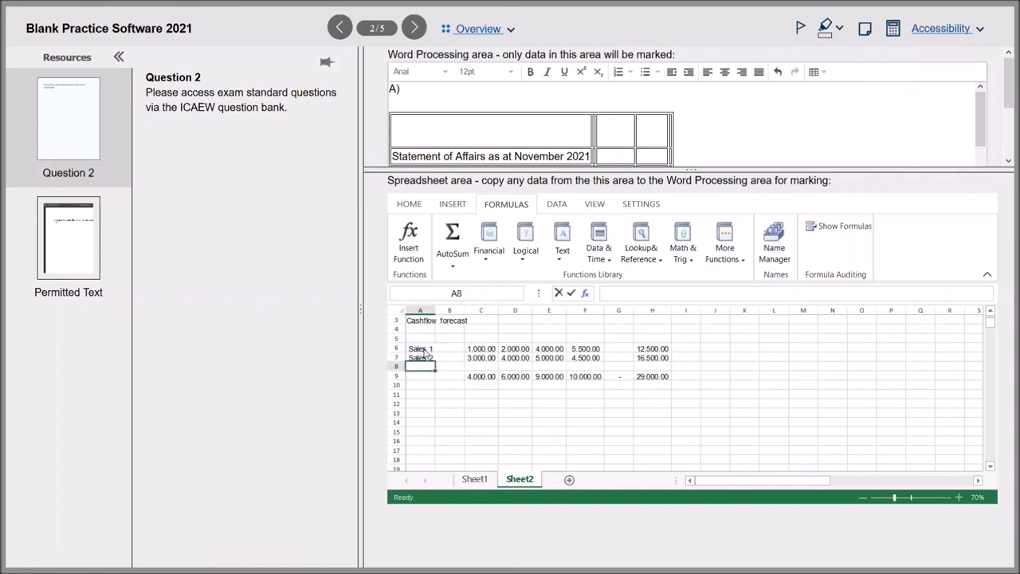
click(431, 377)
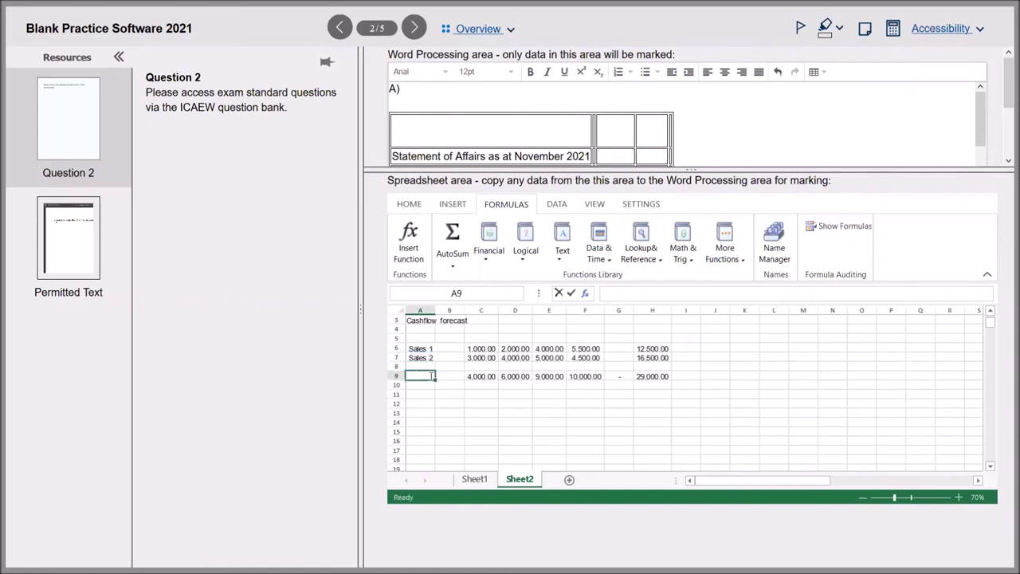
text(Total)
click(559, 443)
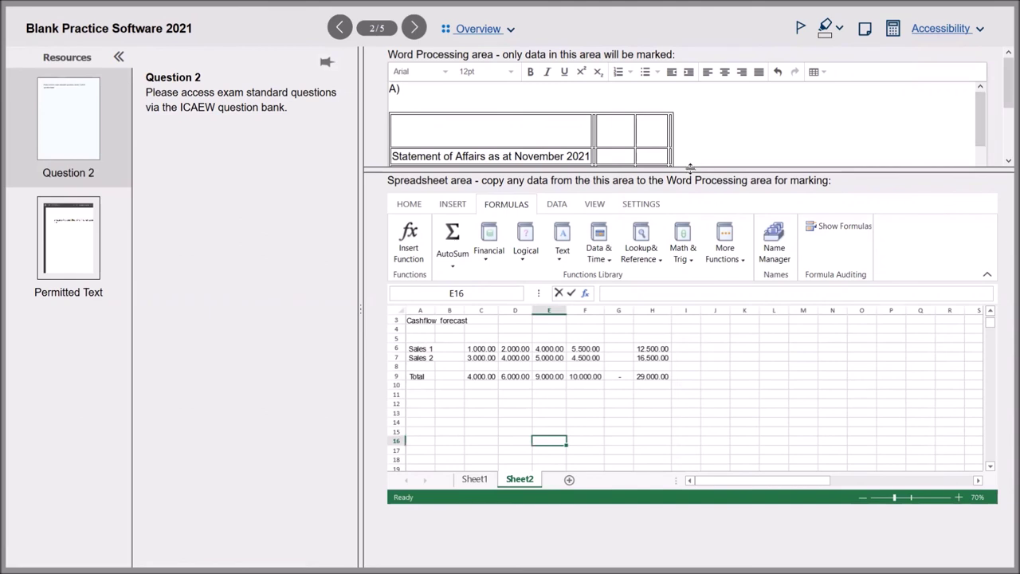
Enlarge the word processing area and copy the cashflow forecast range A3:I12 into it under part c)
drag(690, 170, 690, 307)
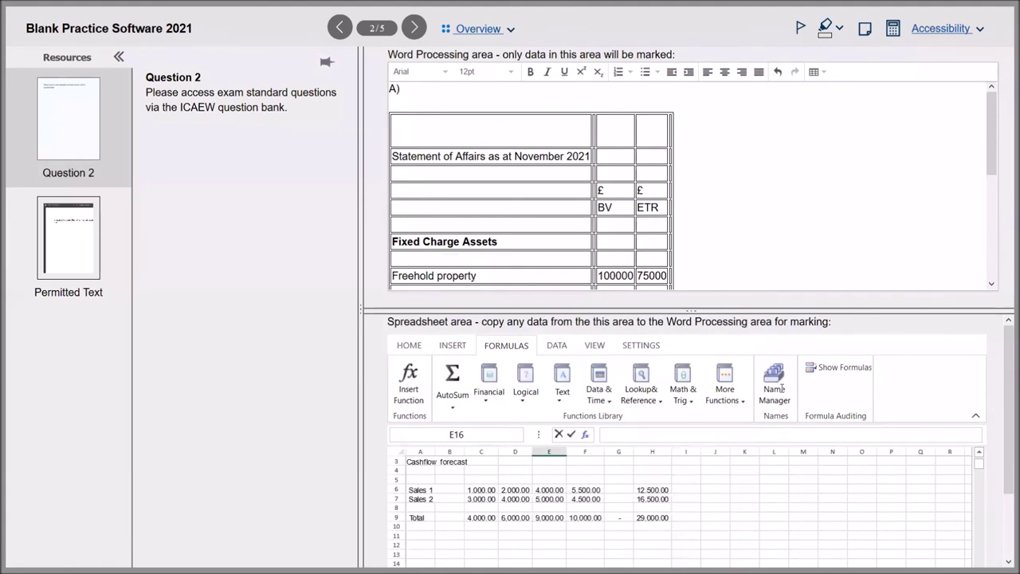
drag(422, 465, 692, 549)
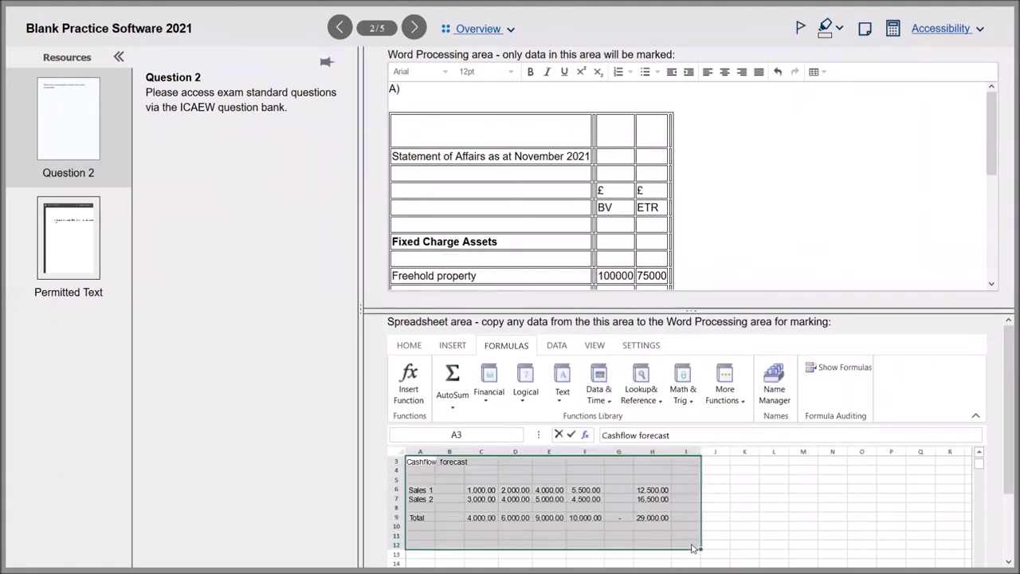
key(ctrl+c)
drag(992, 162, 993, 258)
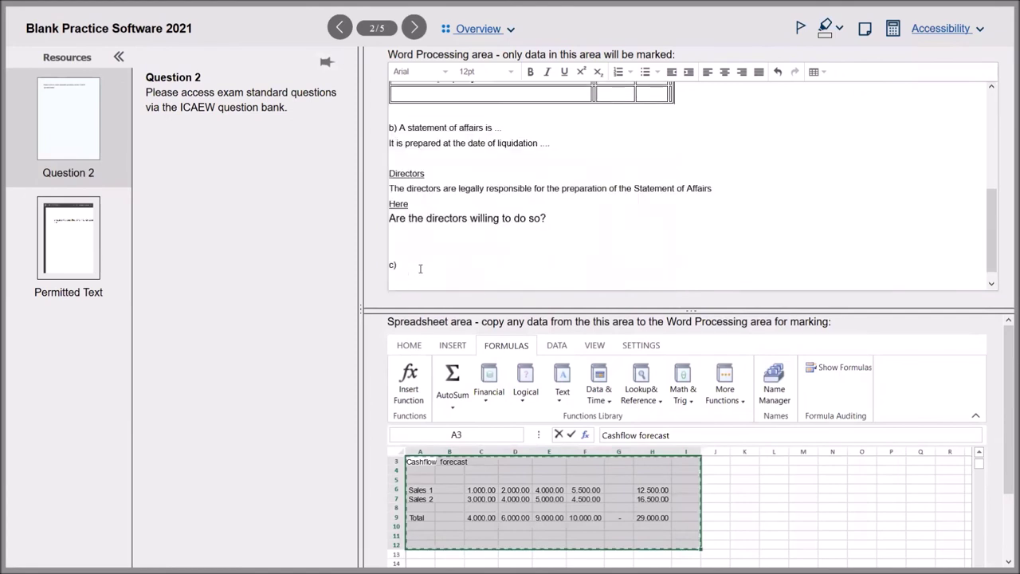
click(420, 269)
key(ctrl+v)
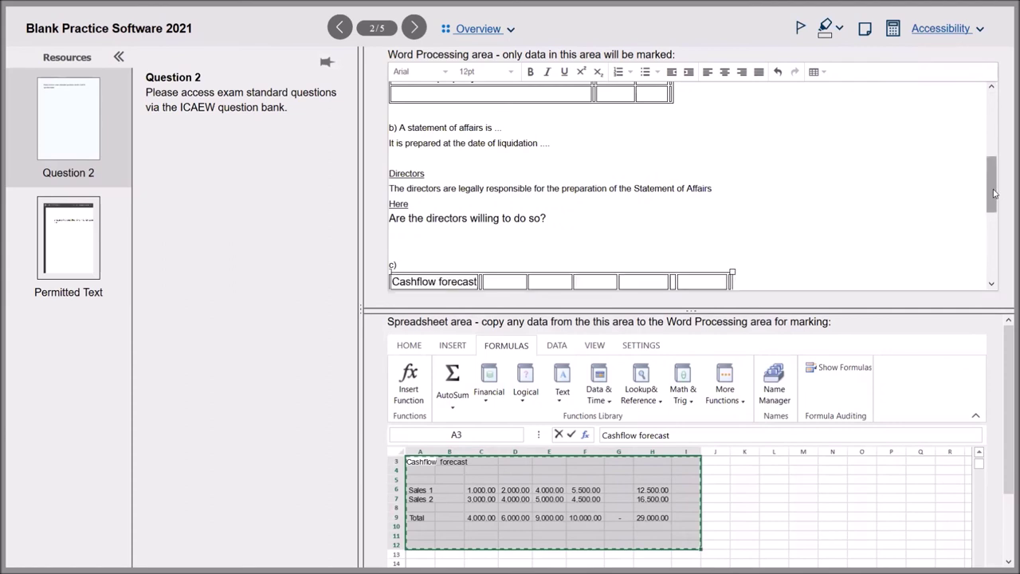
scroll(996, 229, down, 3)
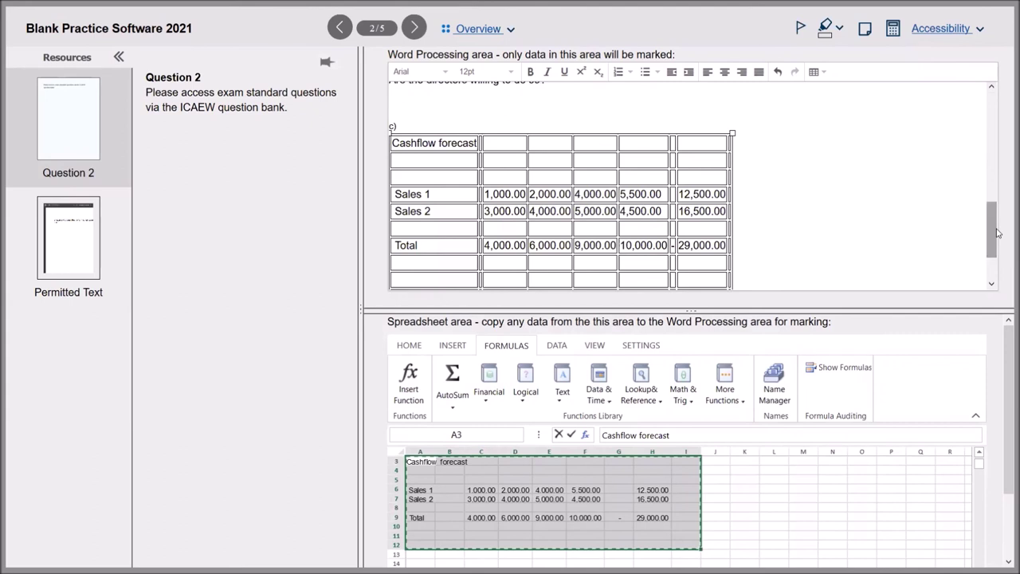
In the first figure column of the pasted table, change the Total to 5,000.00 and Sales 2 to 4,000.00
click(487, 245)
key(BackSpace)
text(5)
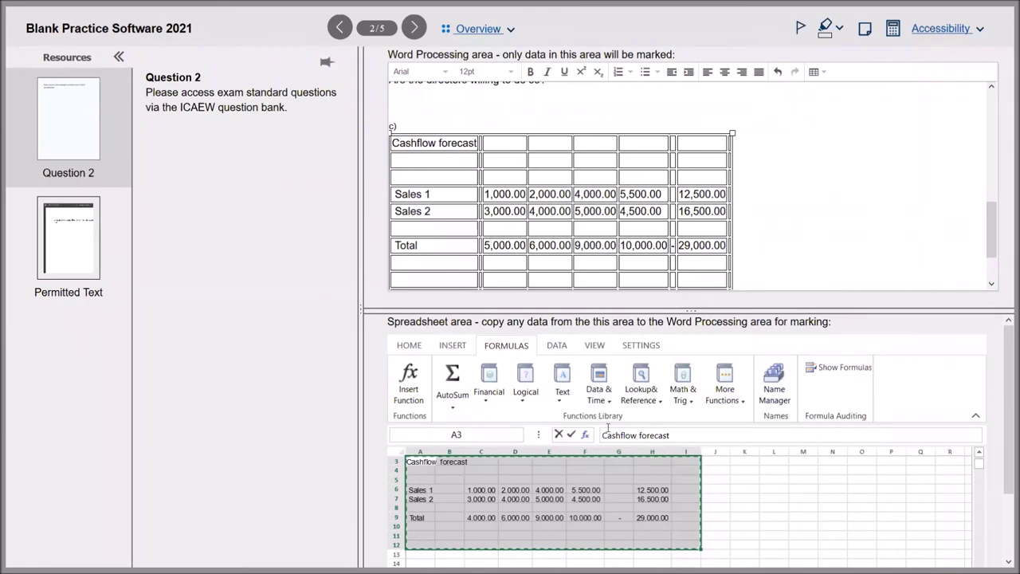
click(618, 519)
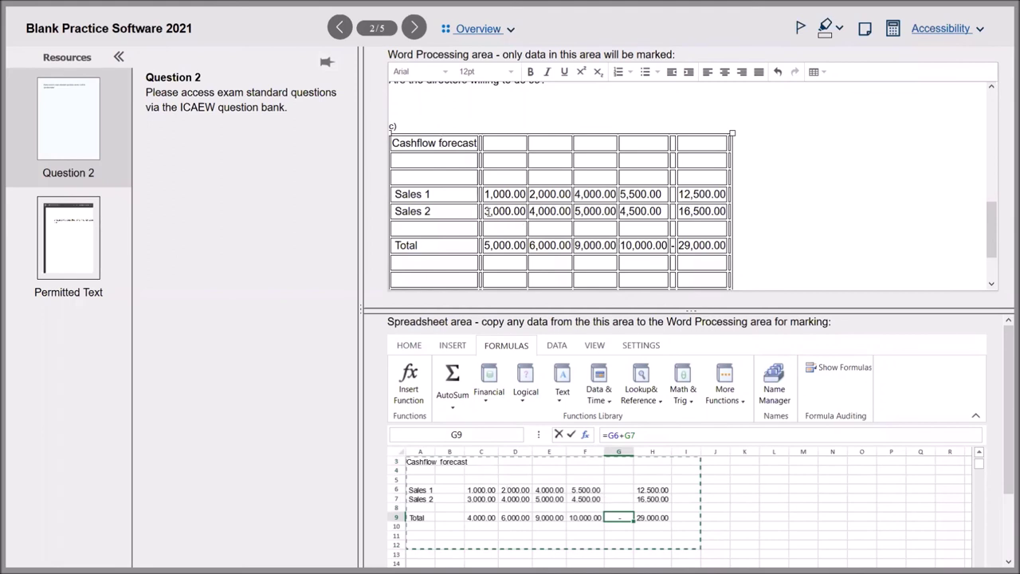
drag(484, 212, 490, 211)
text(4)
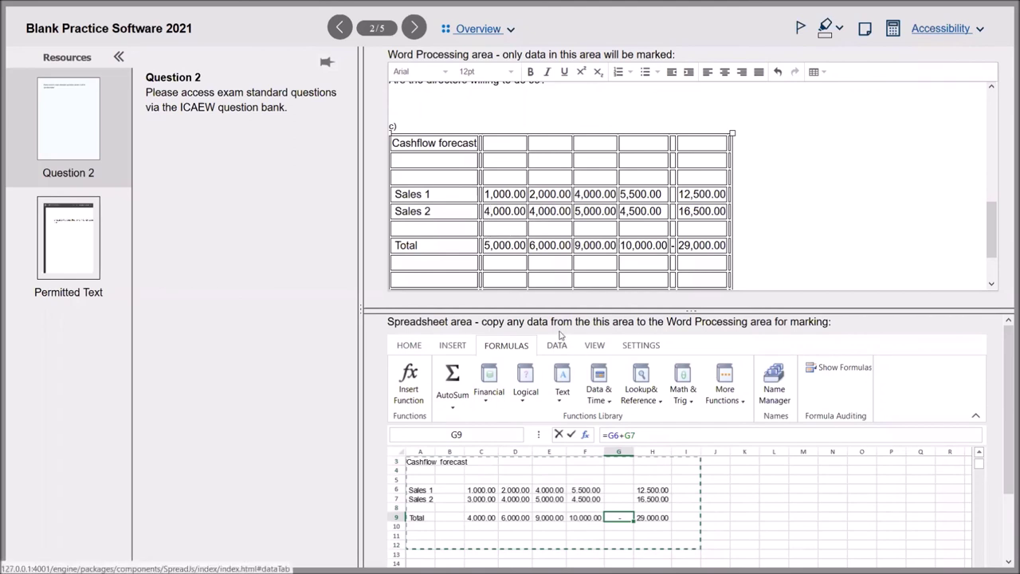
Restore the first figure column of the pasted table to 4,000.00 for Total and 3,000.00 for Sales 2
key(BackSpace)
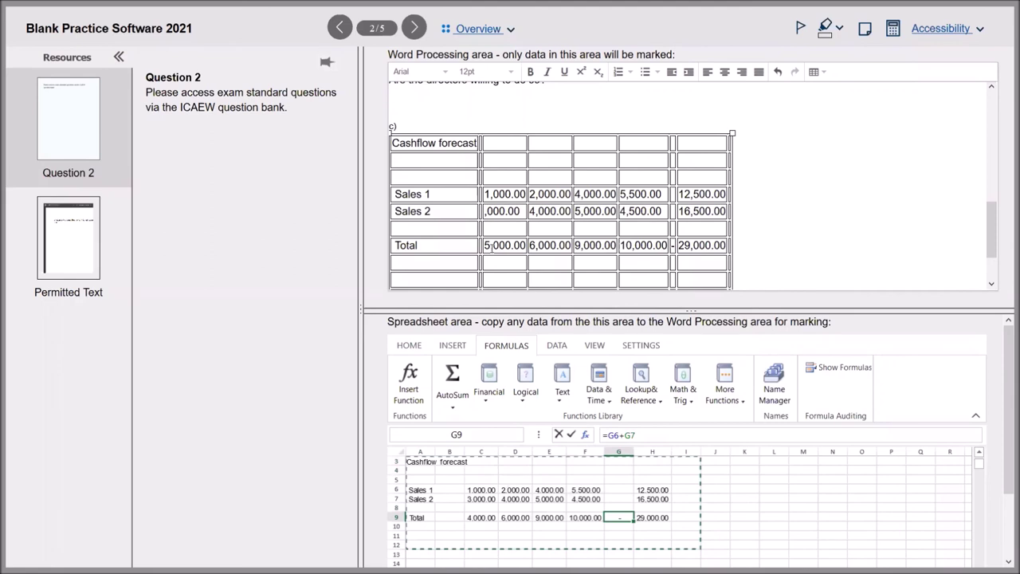
click(490, 245)
key(BackSpace)
text(4)
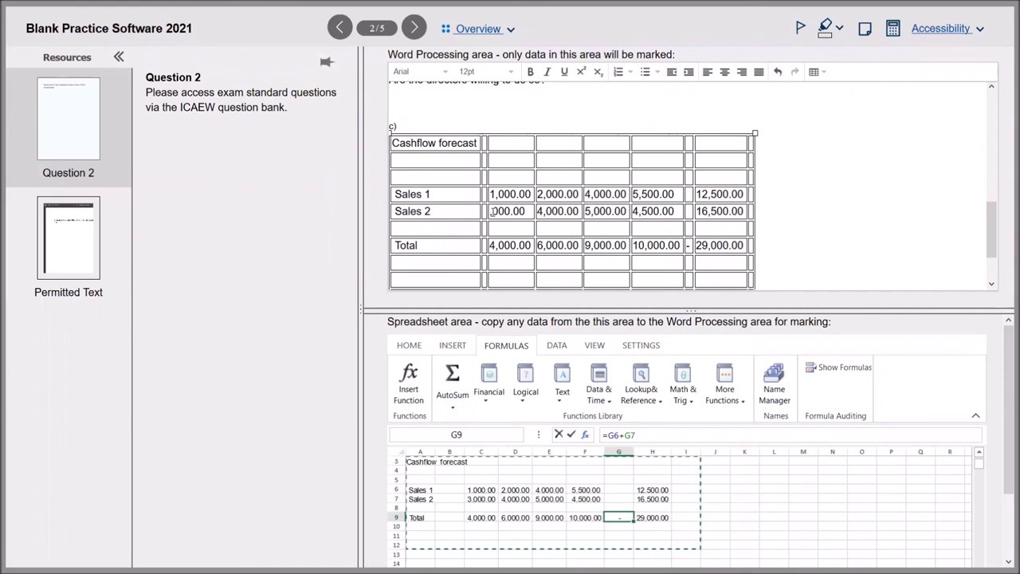
click(852, 249)
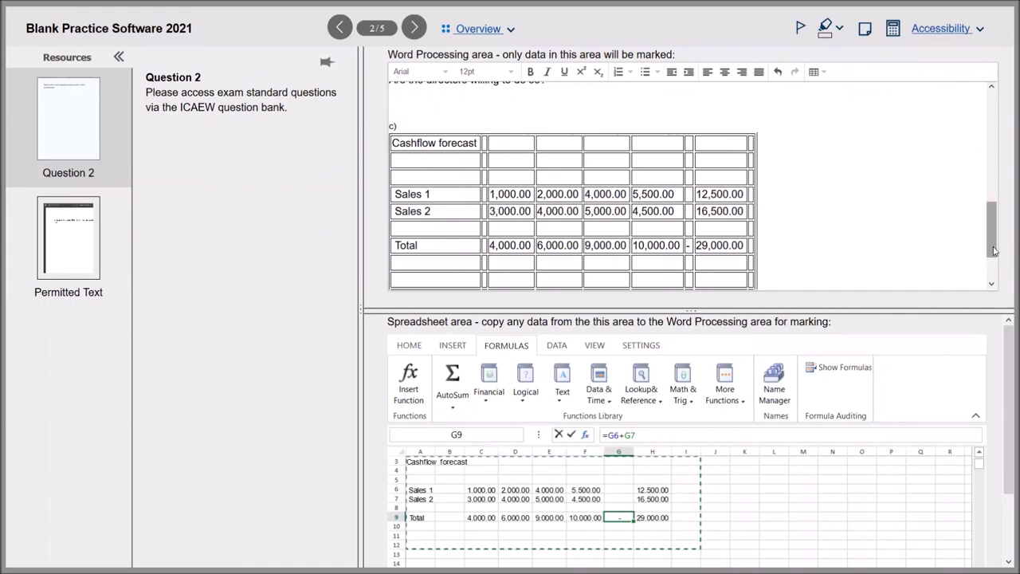
Review the written answer from part A) through the pasted cashflow table in c), along with the Sheet2 spreadsheet
scroll(995, 250, up, 1)
scroll(995, 250, up, 3)
scroll(995, 249, down, 3)
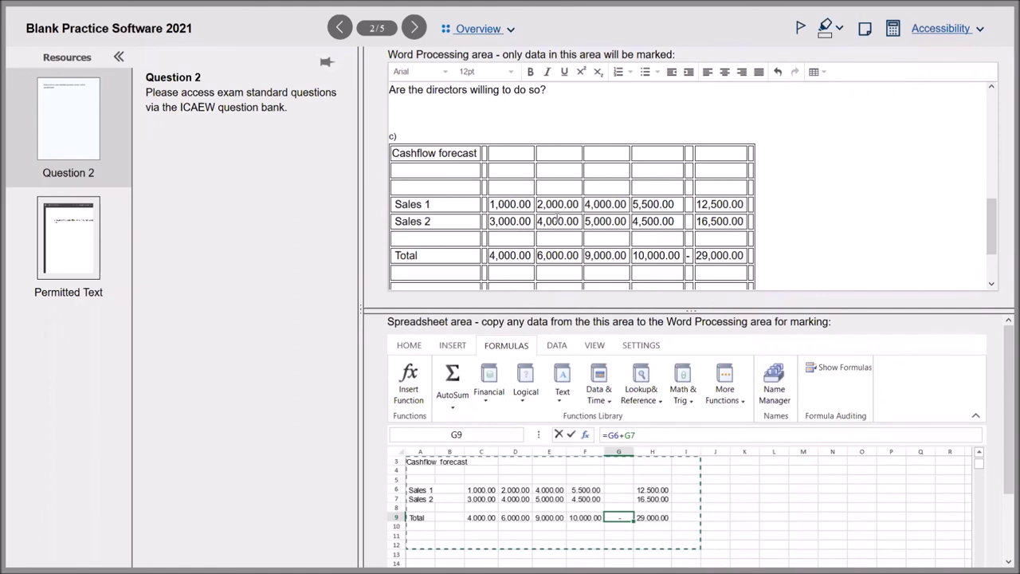
click(410, 346)
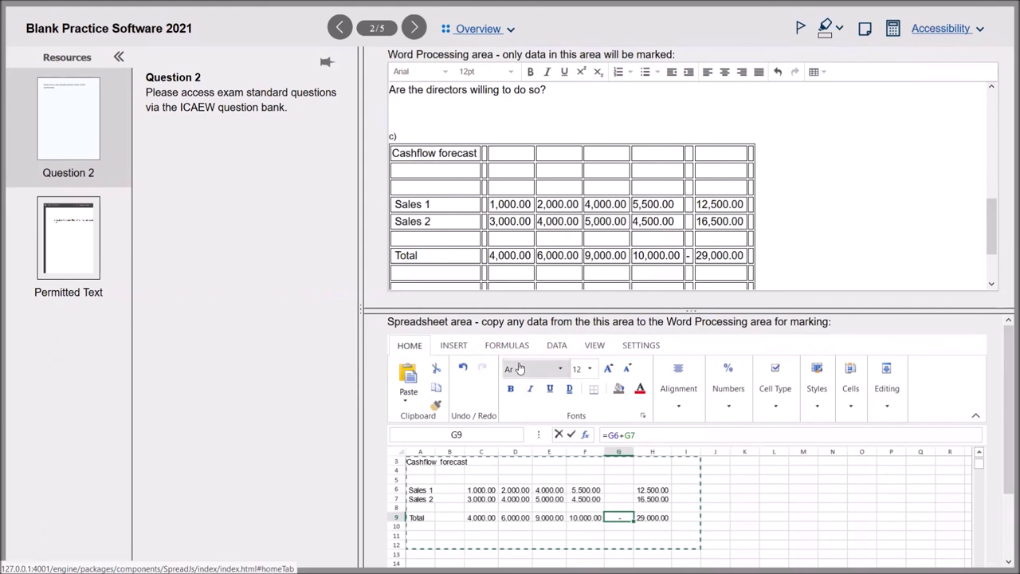
drag(986, 200, 991, 240)
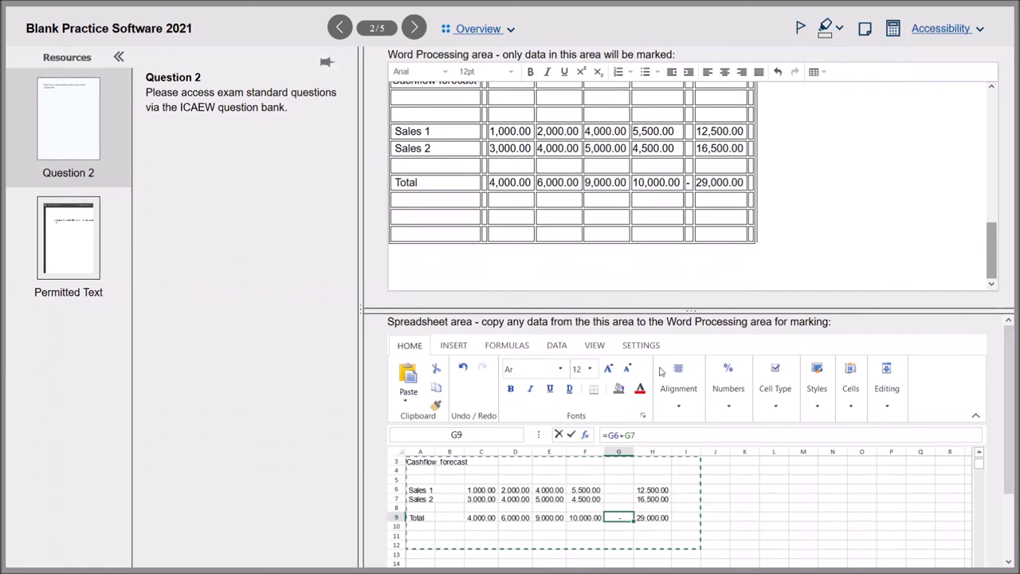
click(736, 500)
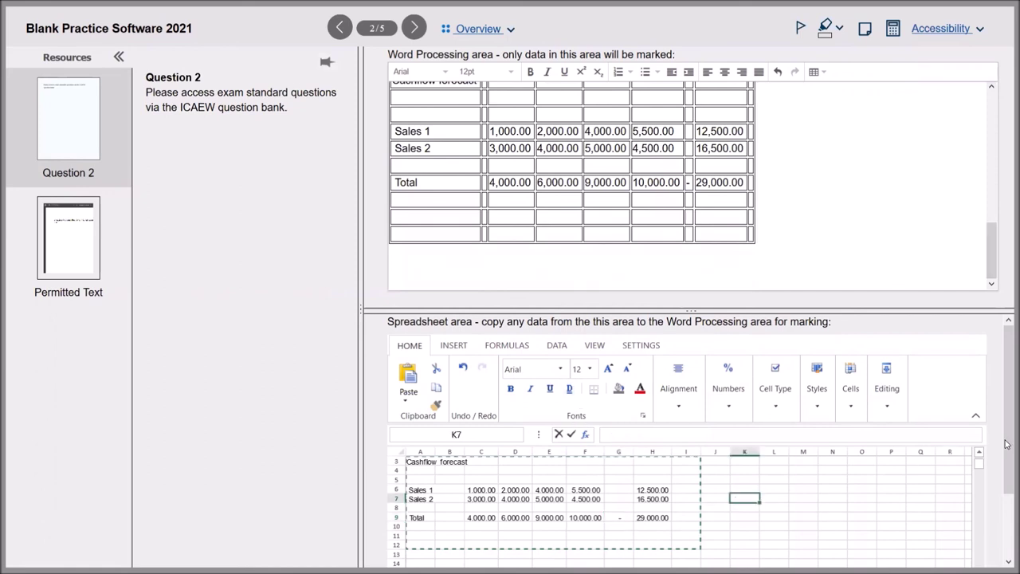
drag(1006, 444, 1008, 530)
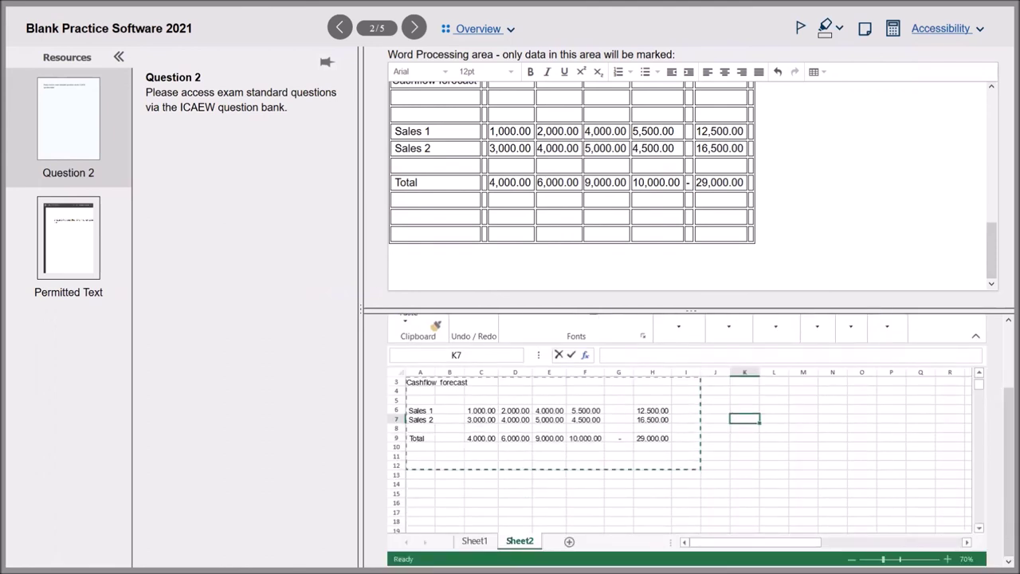
drag(1007, 511, 1007, 435)
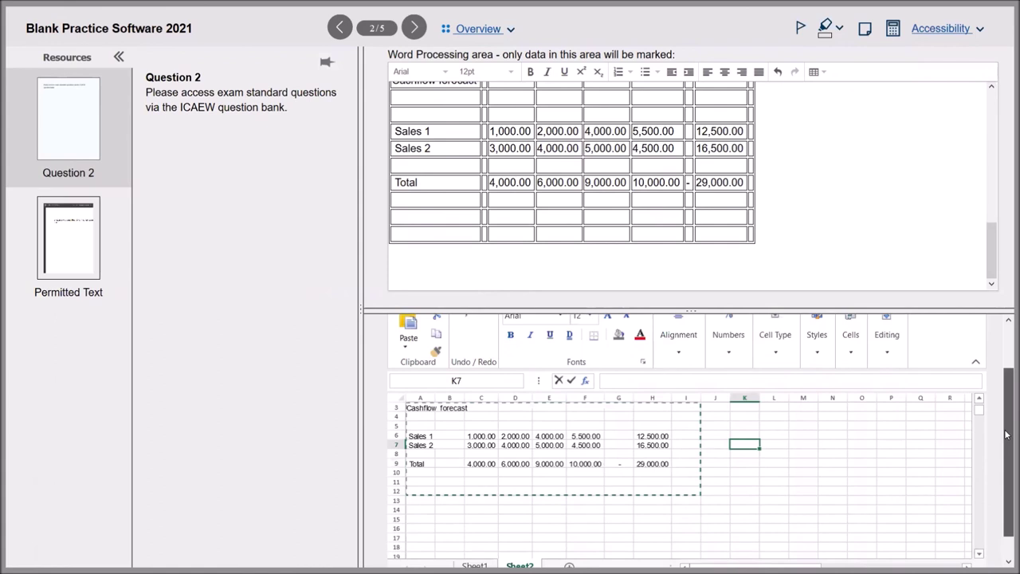
scroll(1007, 434, up, 2)
drag(992, 254, 991, 189)
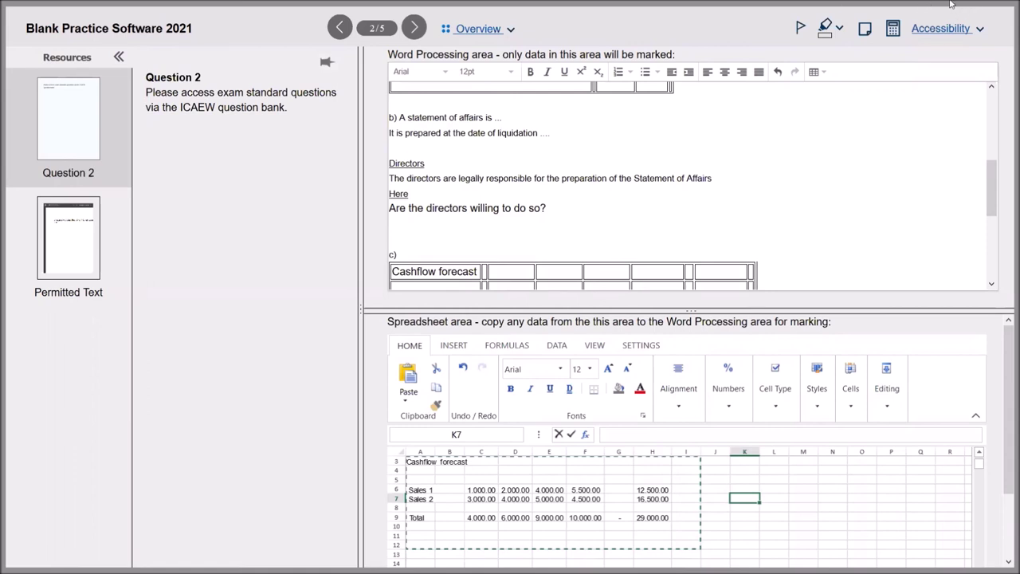
key(ctrl+Home)
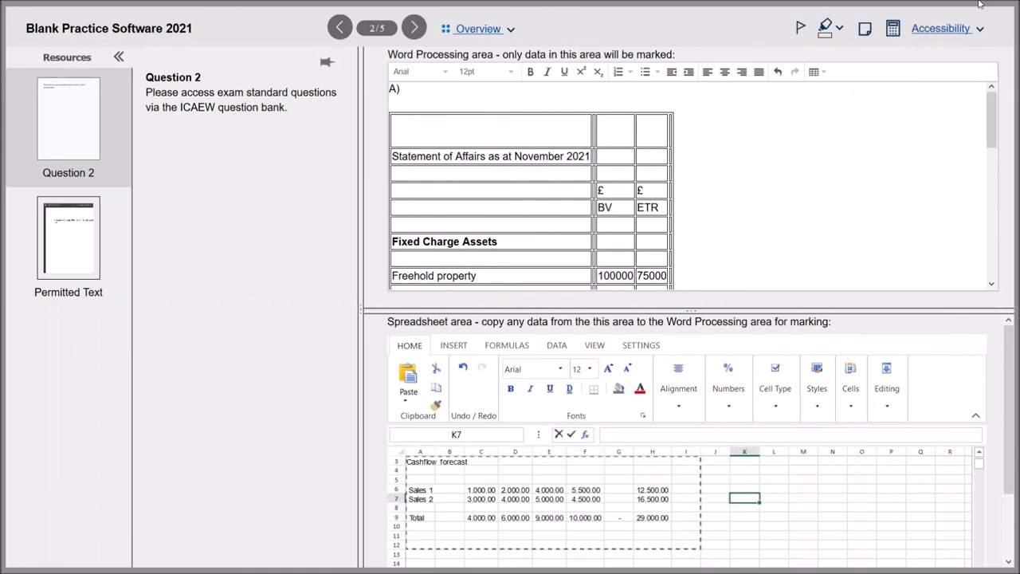
drag(994, 125, 994, 193)
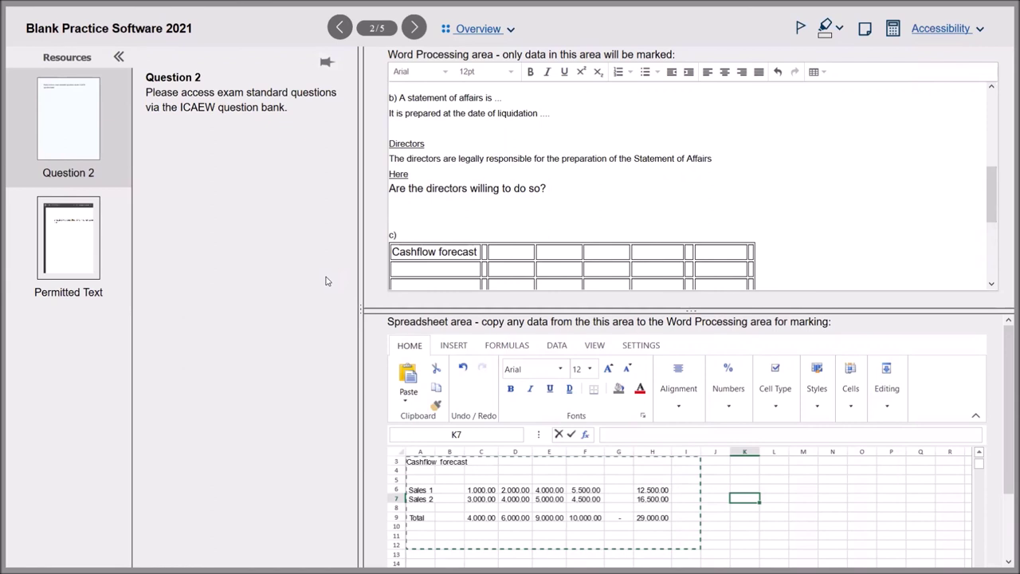
Widen the answer area and enlarge the word processing area to fill most of the height above the spreadsheet
drag(359, 306, 326, 309)
scroll(574, 215, up, 5)
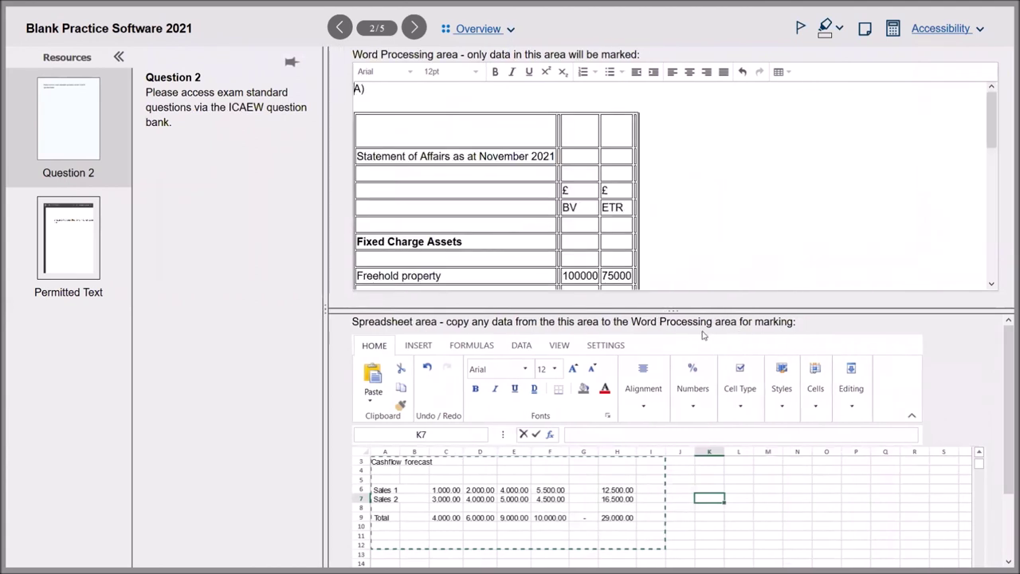
drag(673, 309, 683, 489)
drag(682, 448, 681, 506)
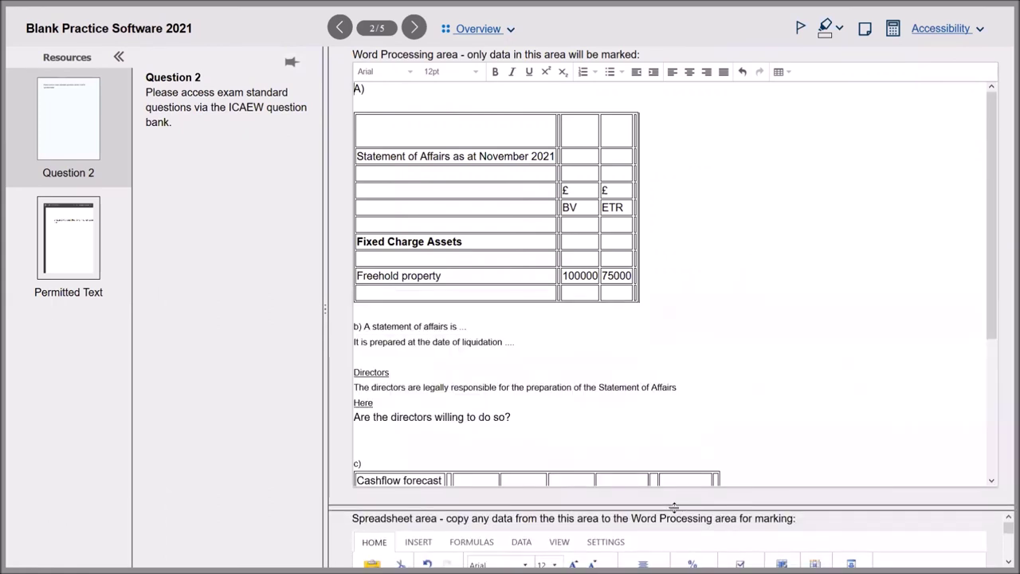
Enlarge the spreadsheet area for Question 2 and advance through the remaining questions to the Exam Summary page
drag(672, 248, 668, 167)
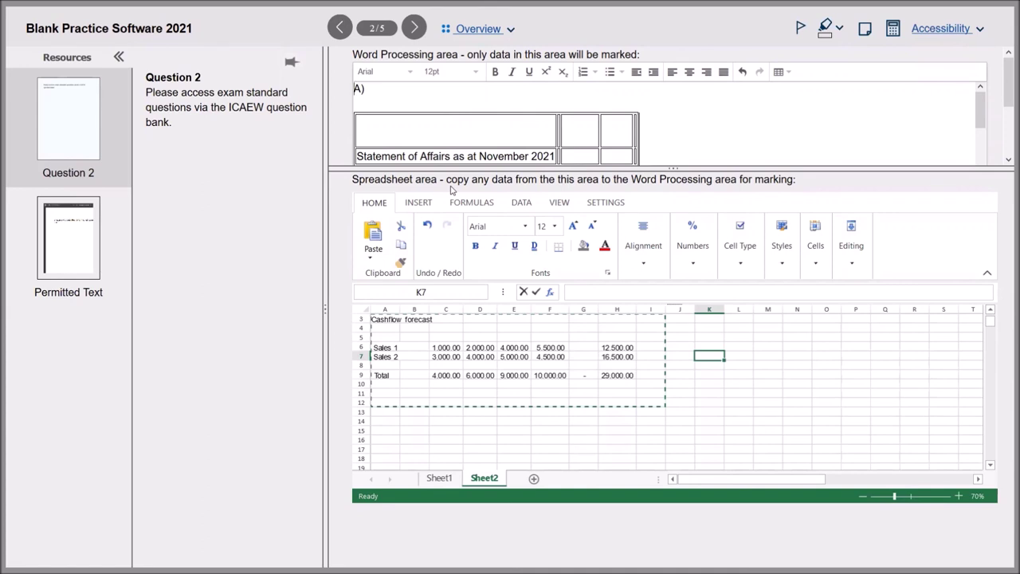
click(413, 30)
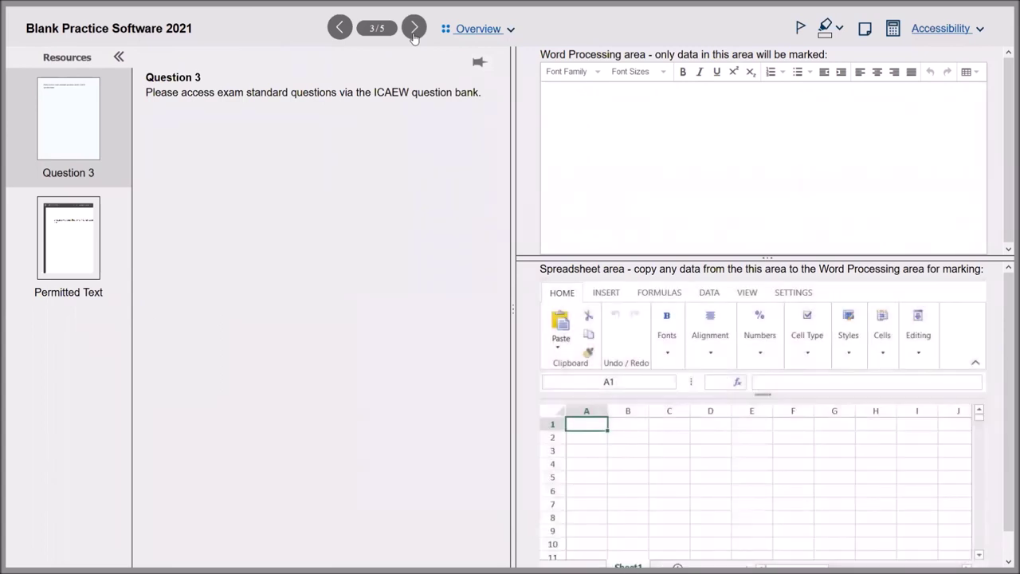
click(414, 36)
click(413, 33)
click(413, 29)
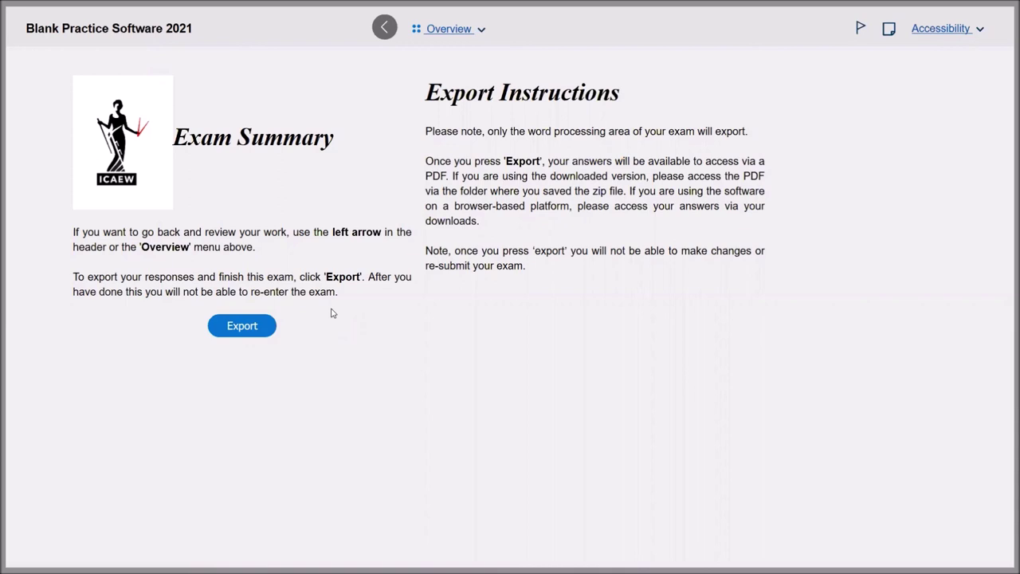
Export the exam responses as a PDF and acknowledge the export message to finish the exam
click(264, 326)
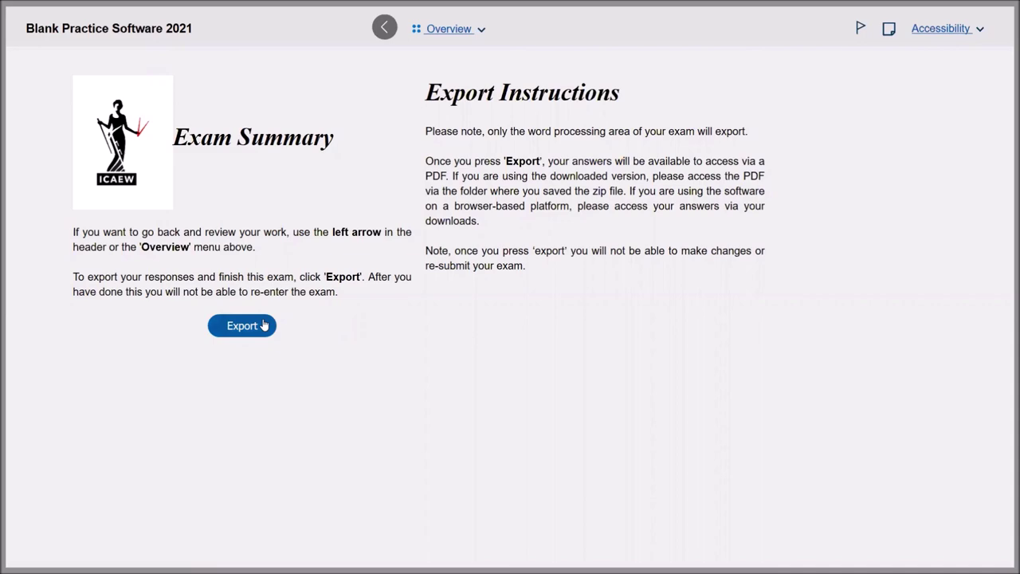
click(264, 326)
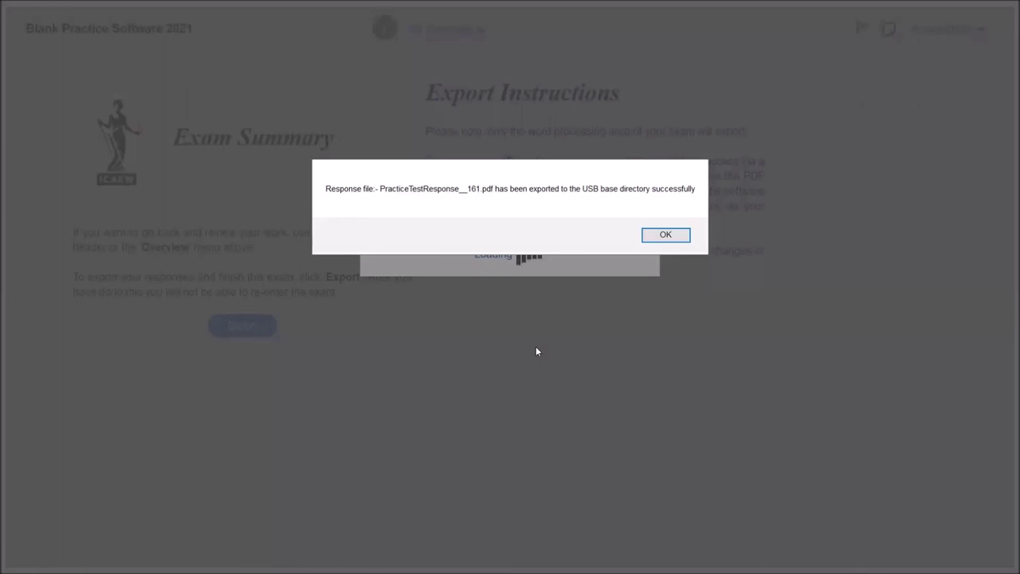
click(666, 235)
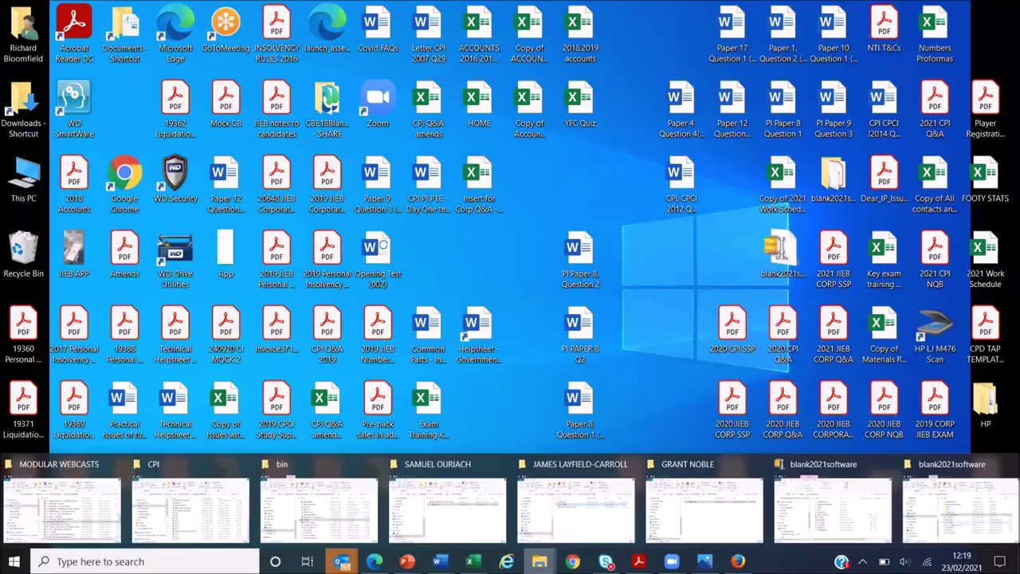
Switch to File Explorer and locate the exported PracticeTestResponse_161 PDF in the Desktop's blank2021software folder, and minimise the window
click(954, 469)
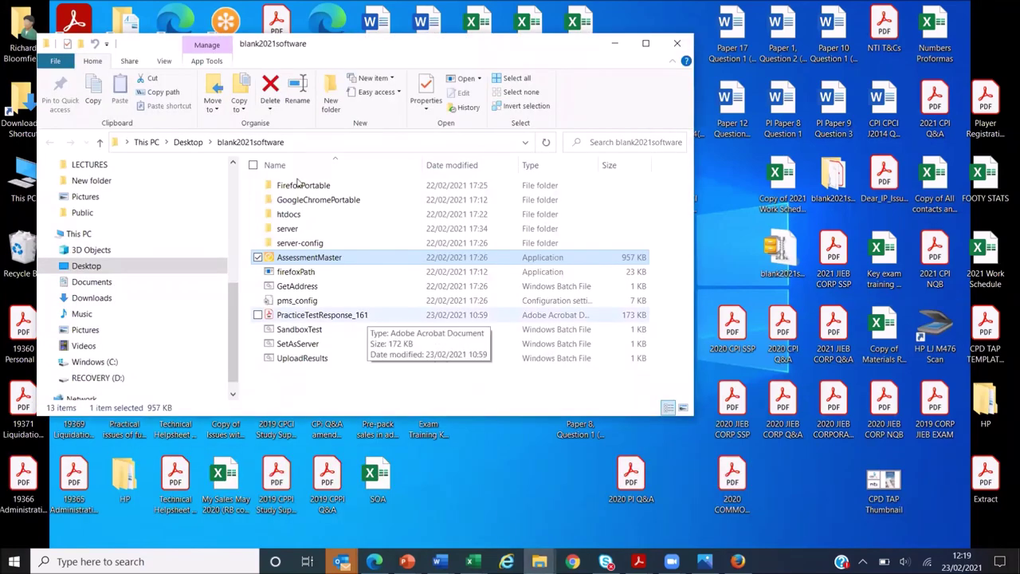
click(246, 144)
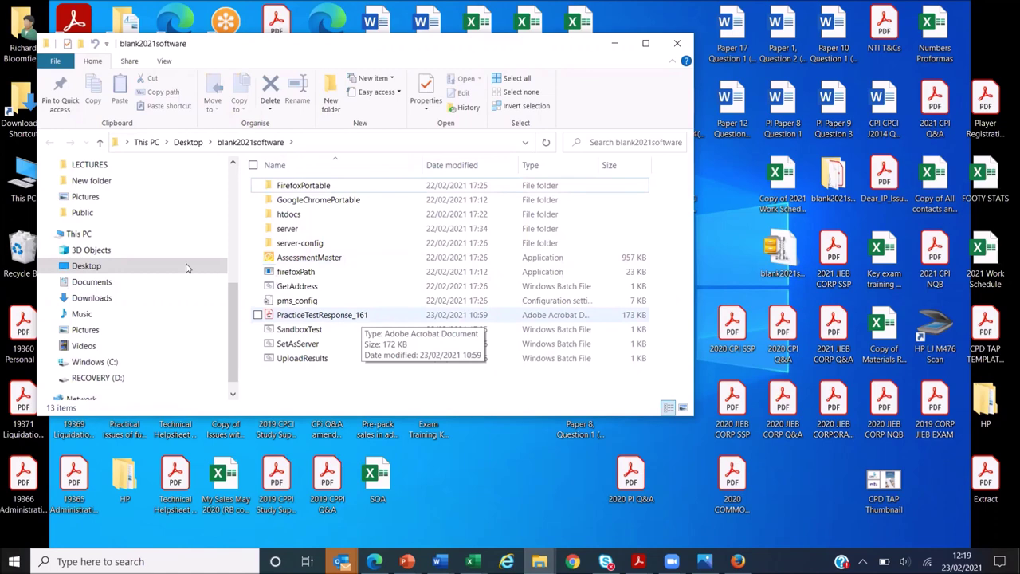
click(188, 267)
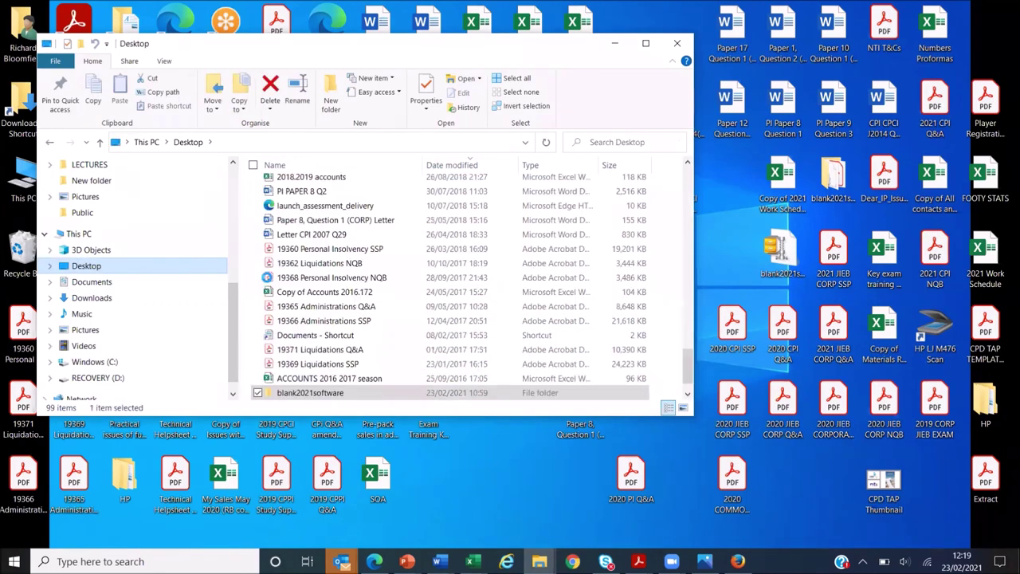
double_click(325, 393)
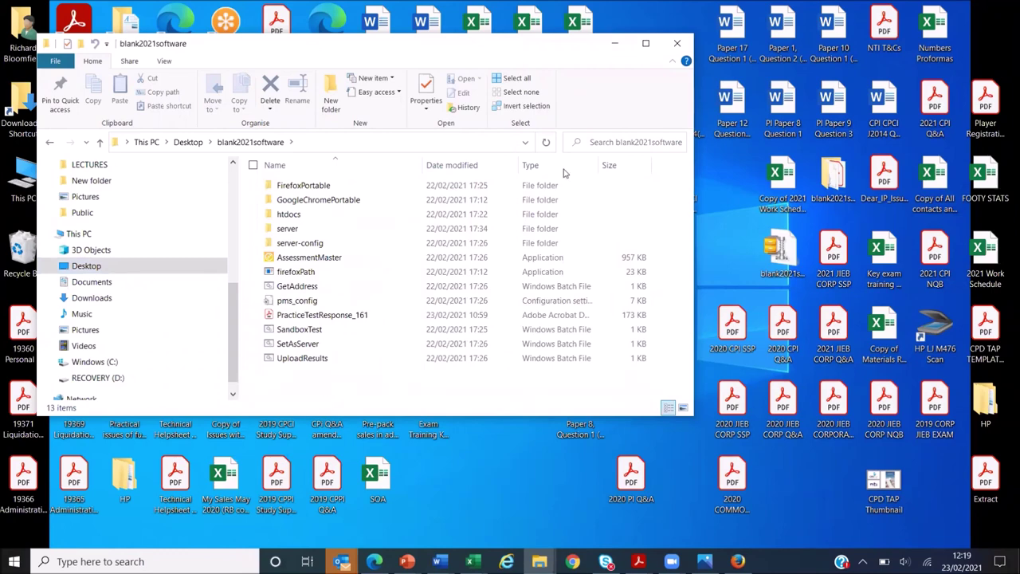
click(620, 48)
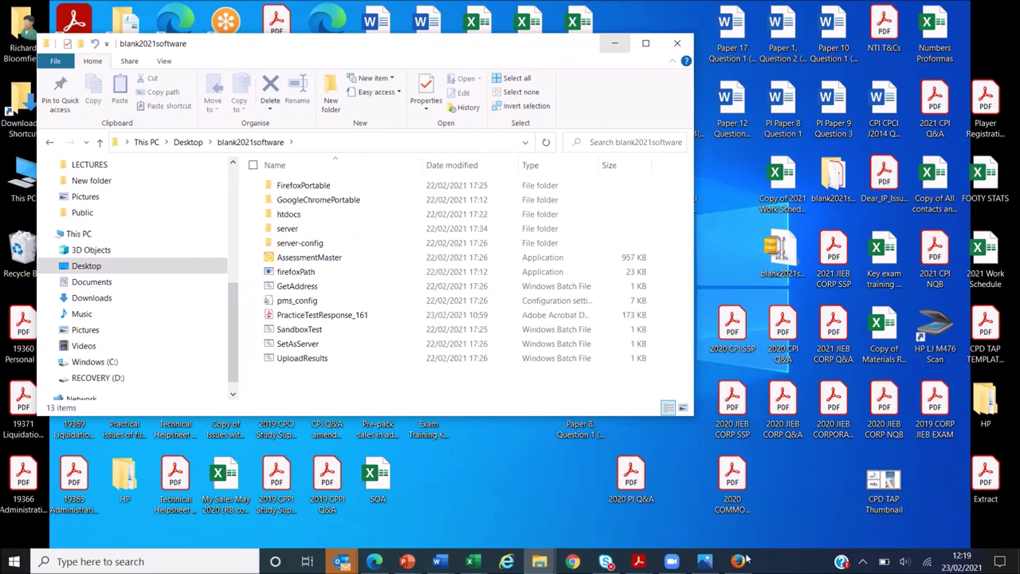